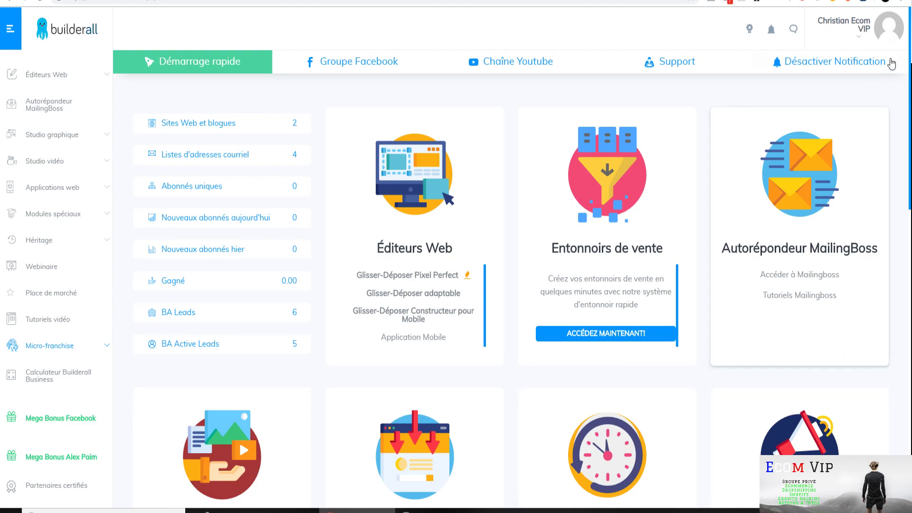
Look over the dashboard's account options and the tool cards, from Éditeurs Web down to Modules spéciaux.
click(858, 42)
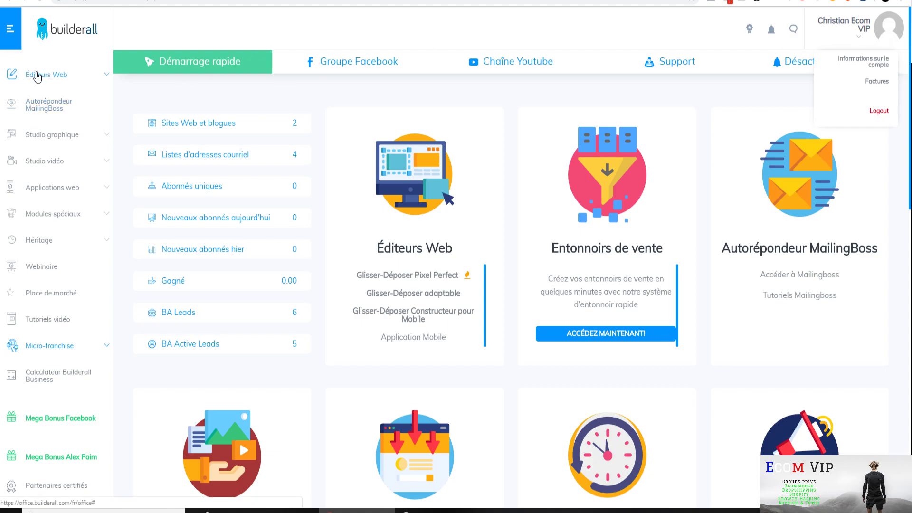
scroll(426, 298, down, 12)
scroll(566, 316, down, 2)
scroll(460, 260, up, 5)
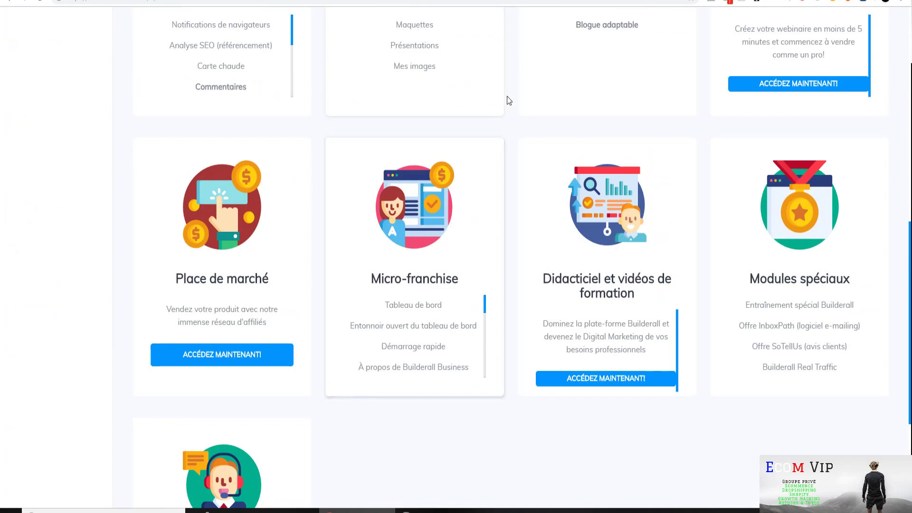
scroll(549, 281, up, 10)
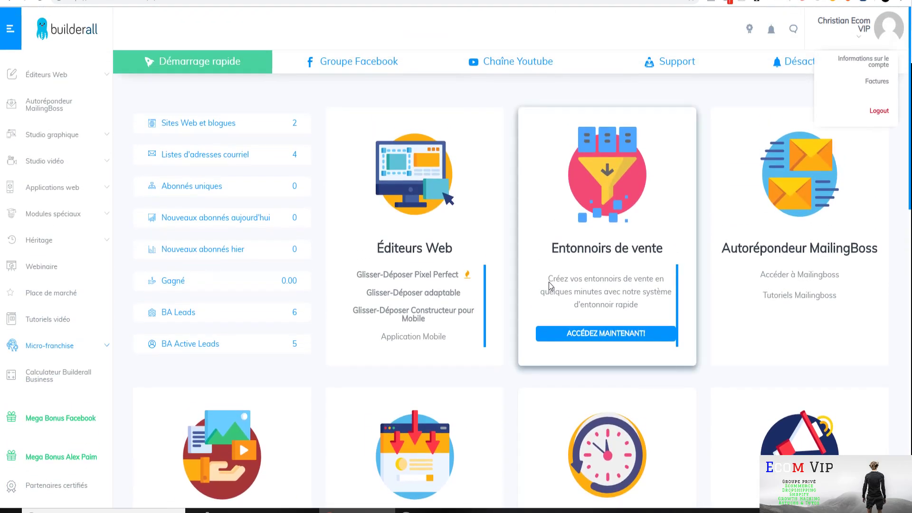
scroll(549, 281, down, 4)
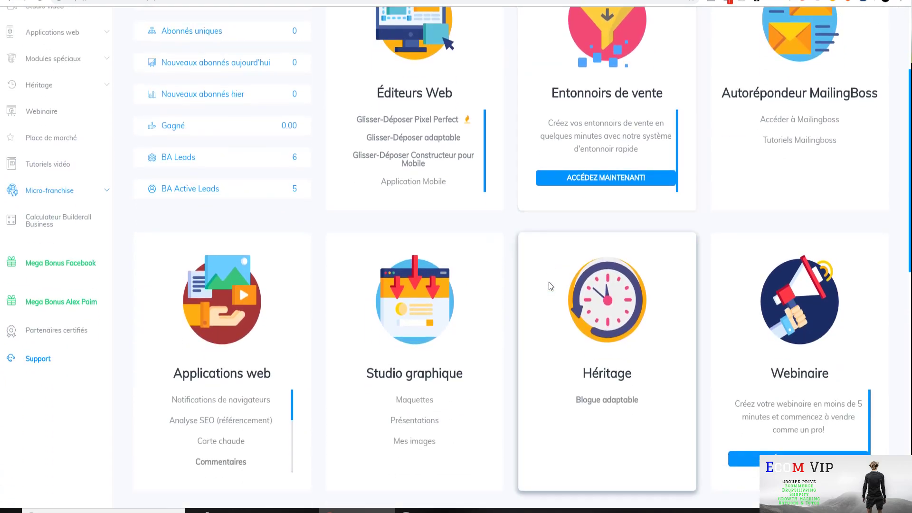
scroll(548, 281, down, 4)
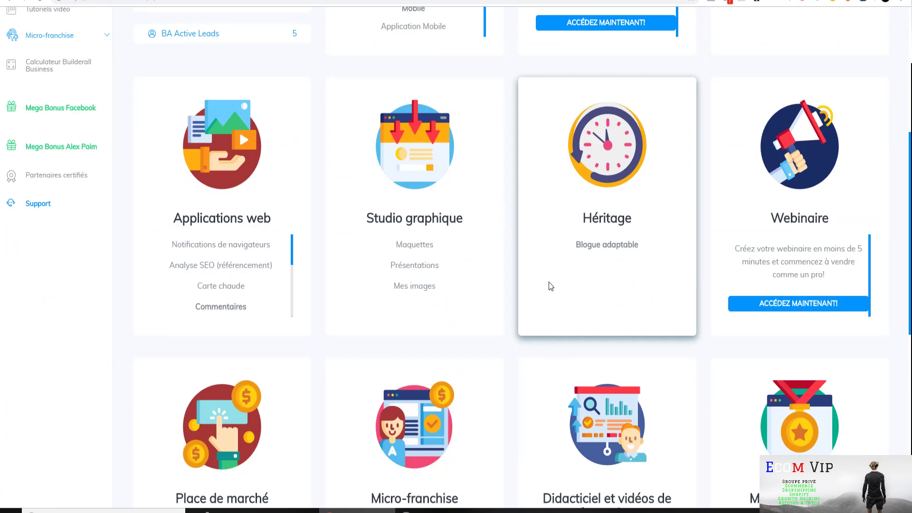
scroll(549, 284, up, 8)
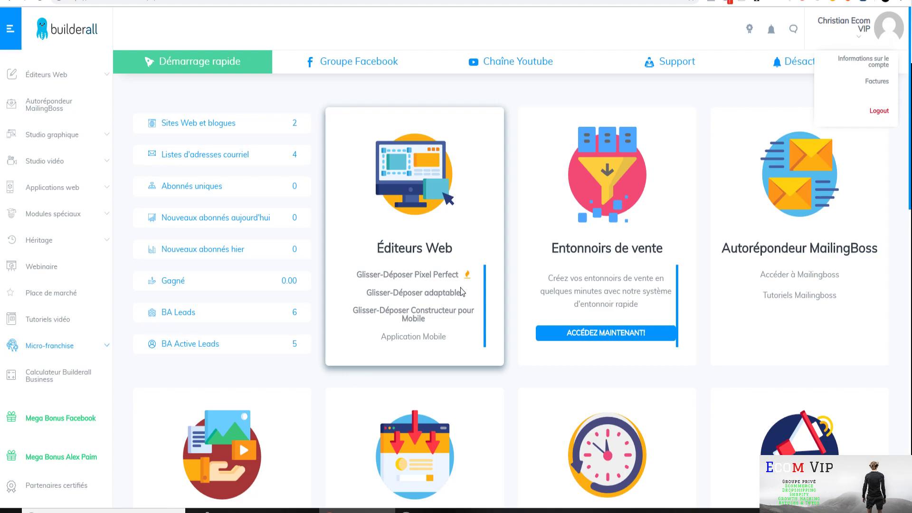
scroll(460, 287, down, 5)
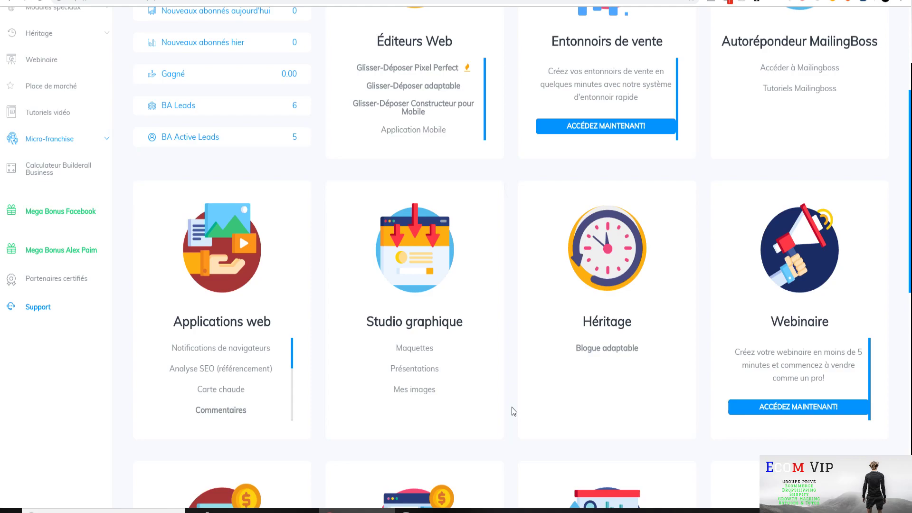
scroll(511, 407, down, 2)
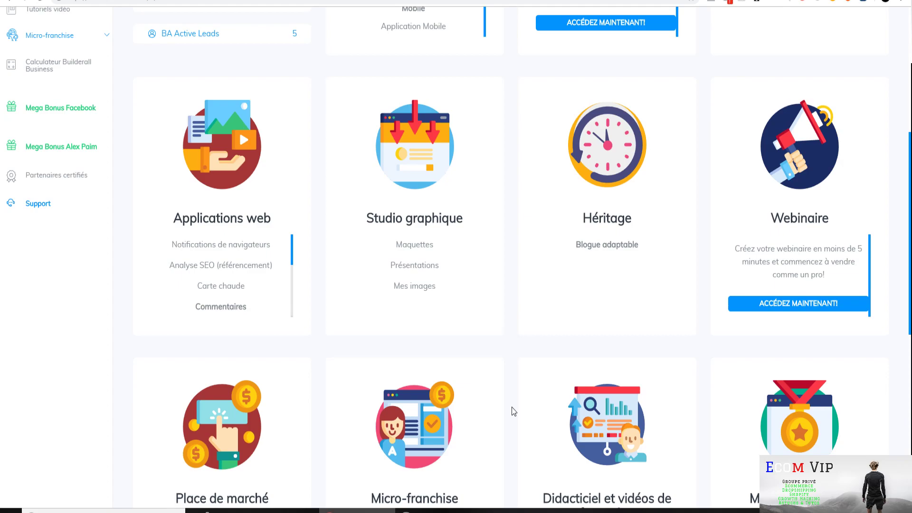
scroll(512, 407, down, 1)
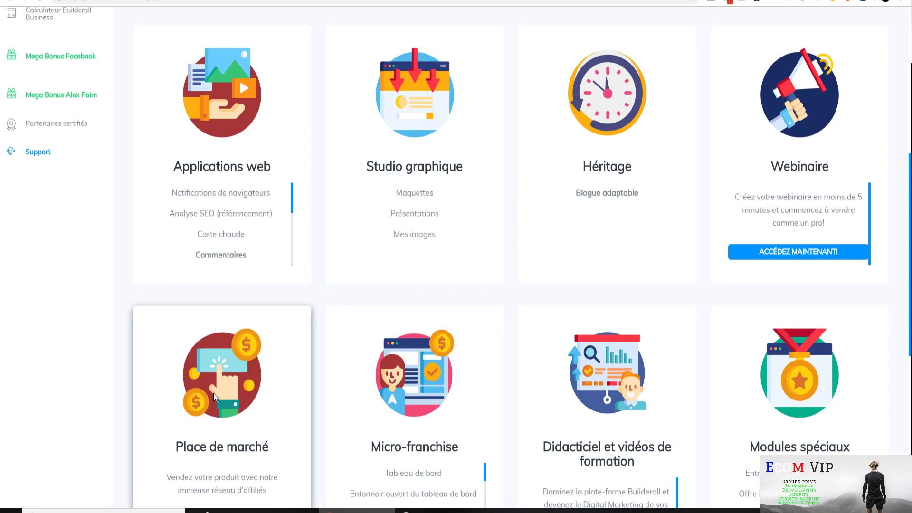
scroll(402, 337, down, 2)
scroll(402, 338, up, 1)
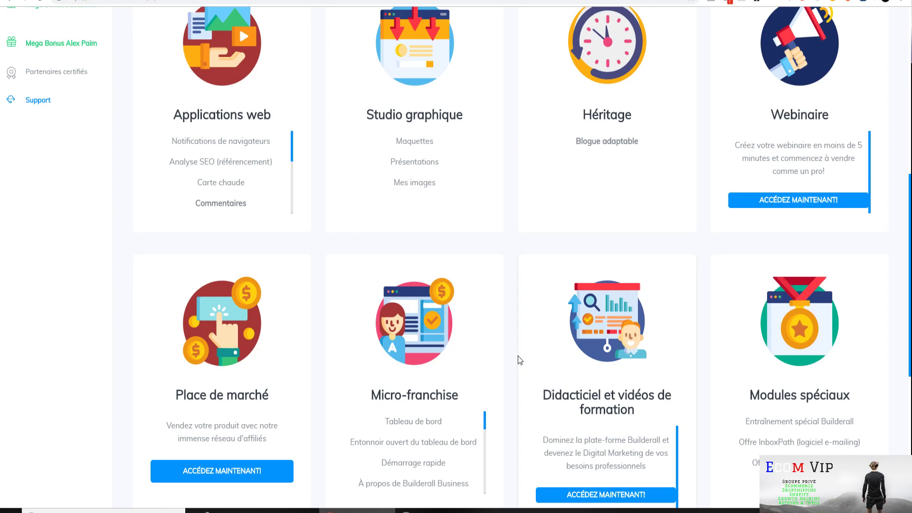
scroll(518, 360, up, 7)
scroll(518, 360, up, 2)
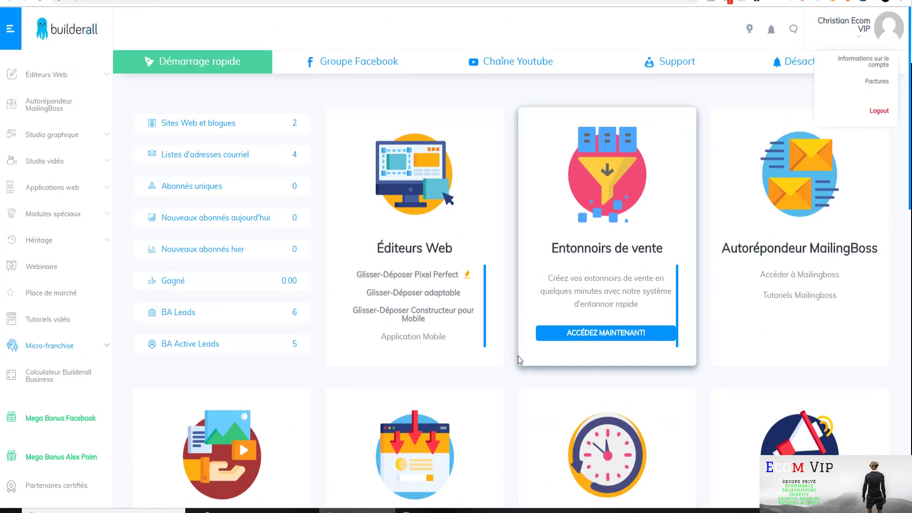
Open the pagedeventeecomvip site for editing from the Pixel Perfect website list.
click(47, 76)
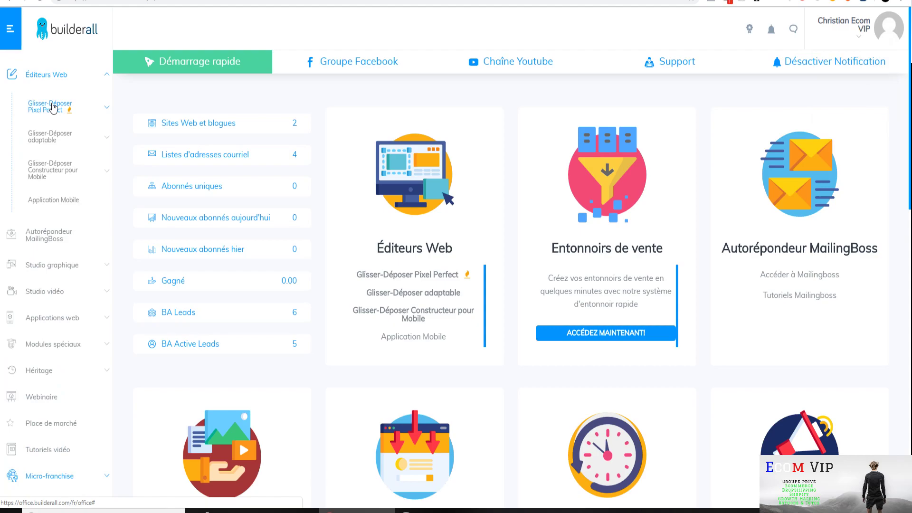
click(50, 106)
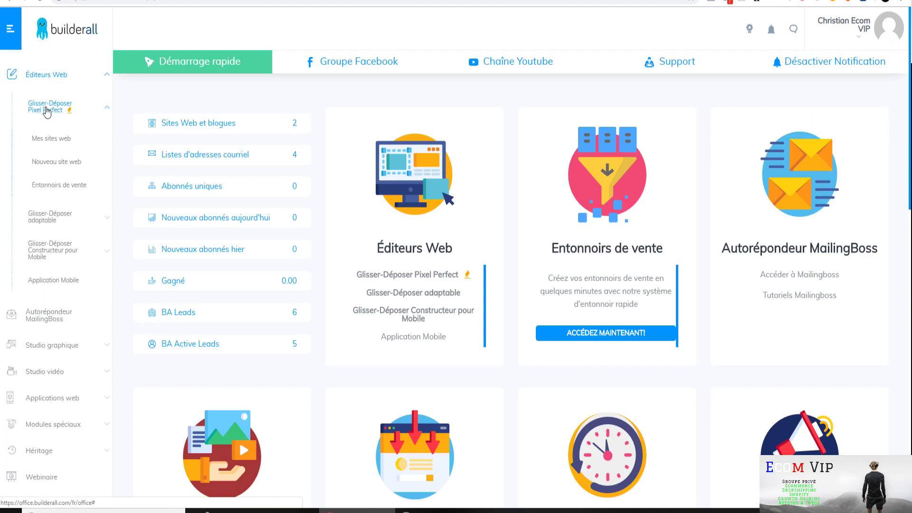
click(64, 145)
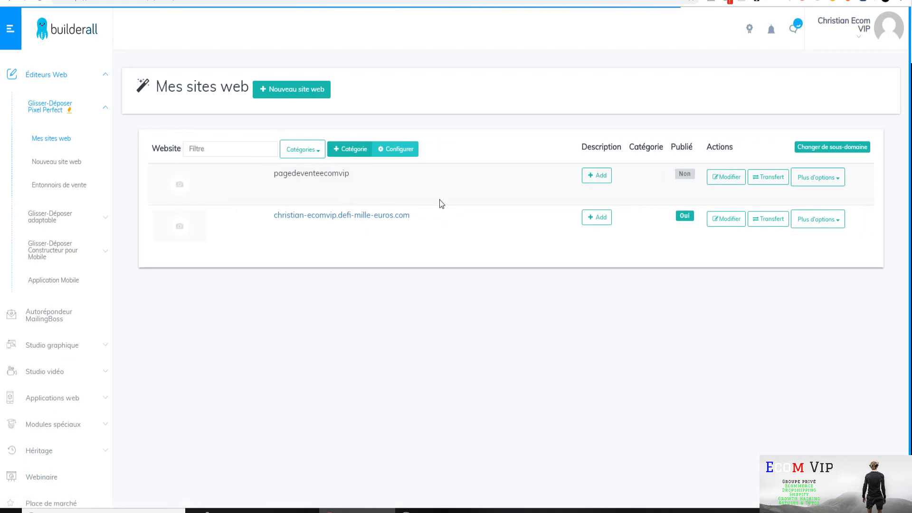
click(712, 183)
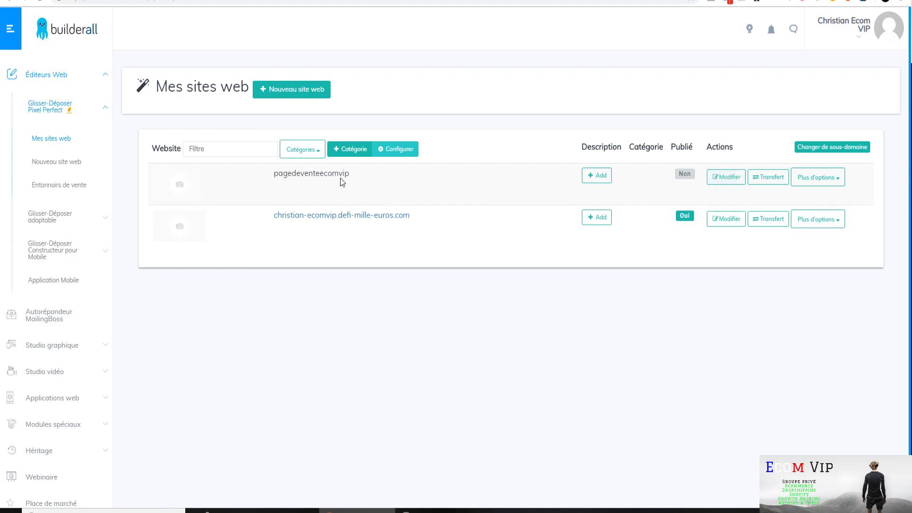
click(728, 182)
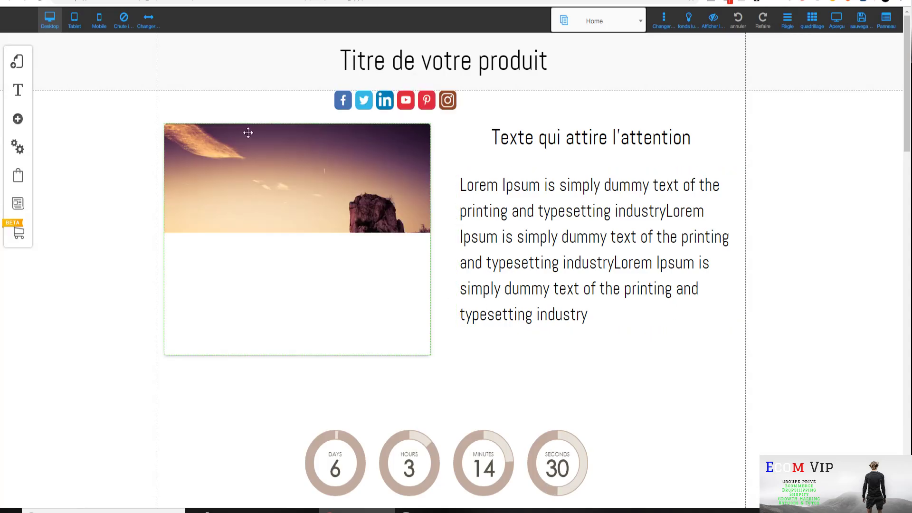
Move the social media icons from under the product title to the end of the page, just above the footer.
scroll(516, 298, down, 5)
scroll(517, 299, down, 15)
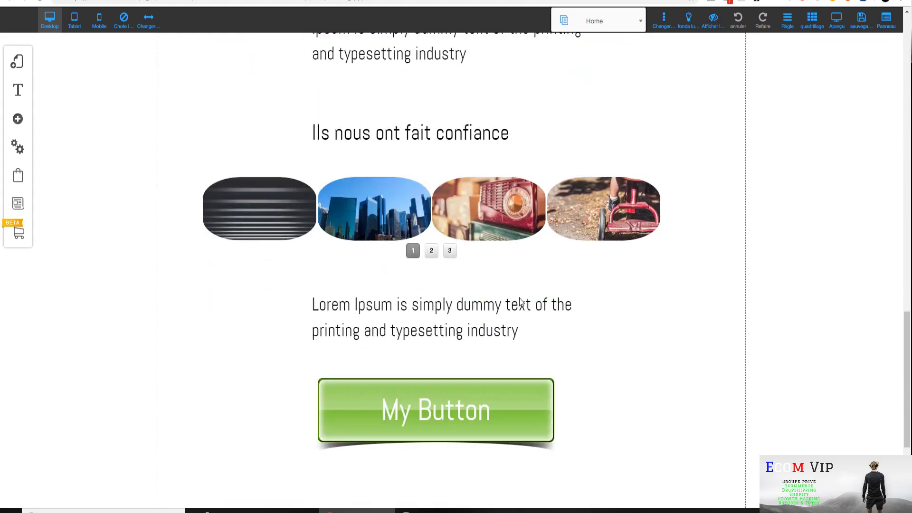
scroll(519, 300, up, 8)
scroll(520, 300, up, 10)
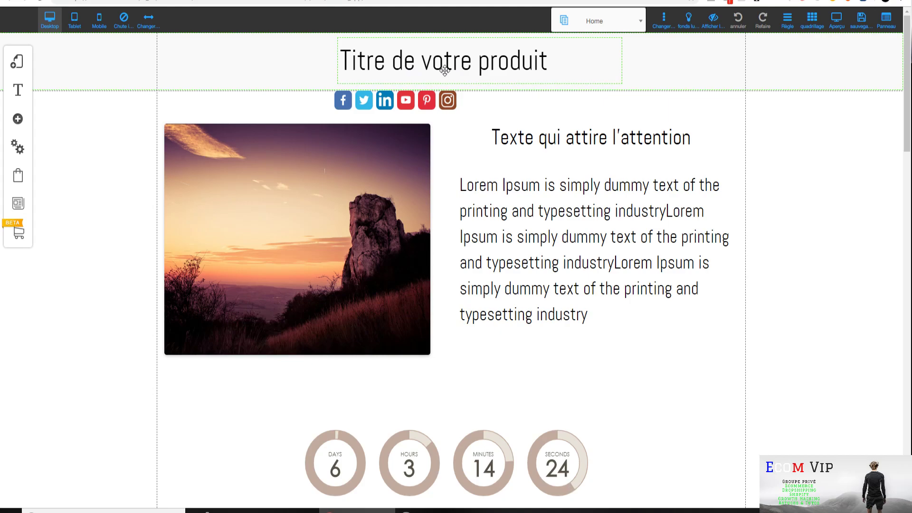
drag(407, 99, 688, 338)
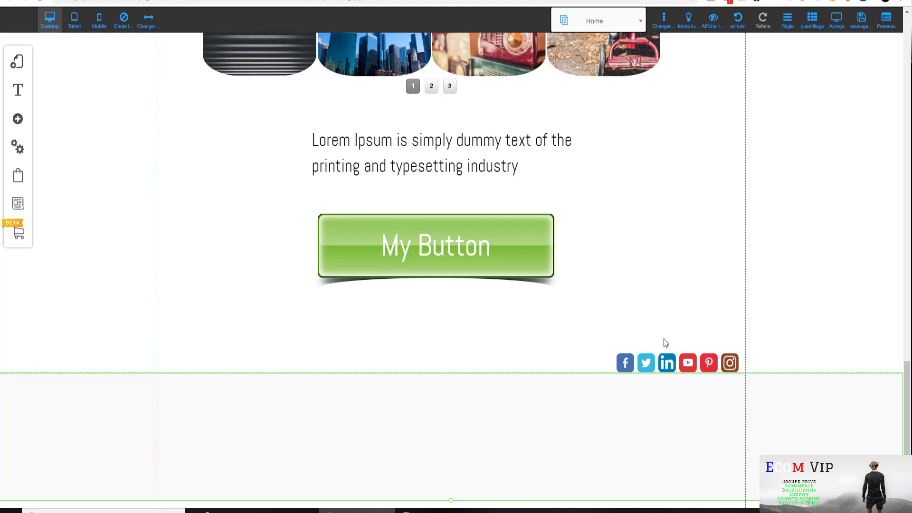
Examine the sales page's structure: title, image, attention text, countdown, buttons, video, and the "Ils nous ont fait confiance" section.
scroll(566, 278, up, 20)
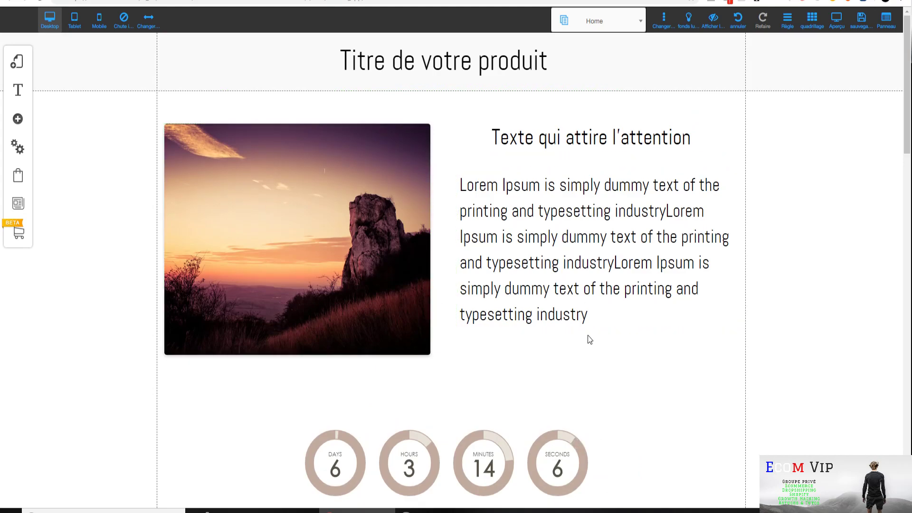
scroll(577, 242, down, 2)
scroll(572, 247, up, 2)
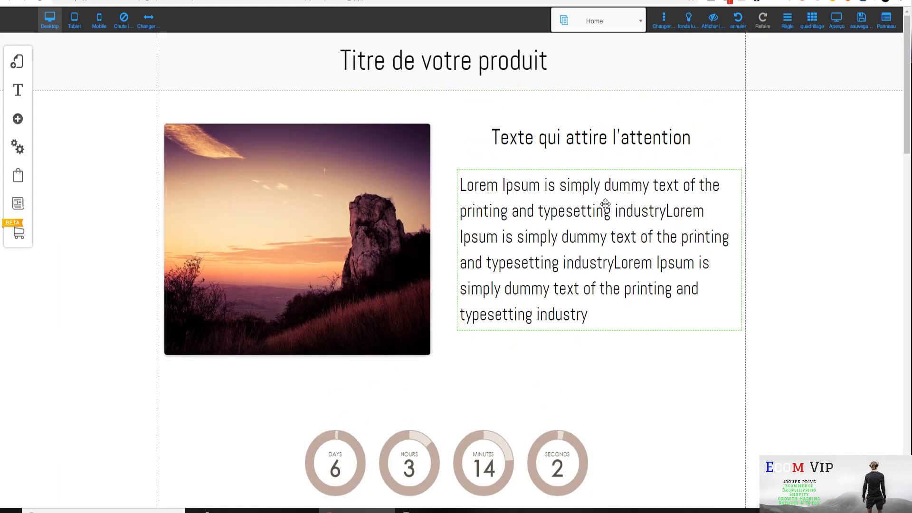
scroll(605, 204, down, 15)
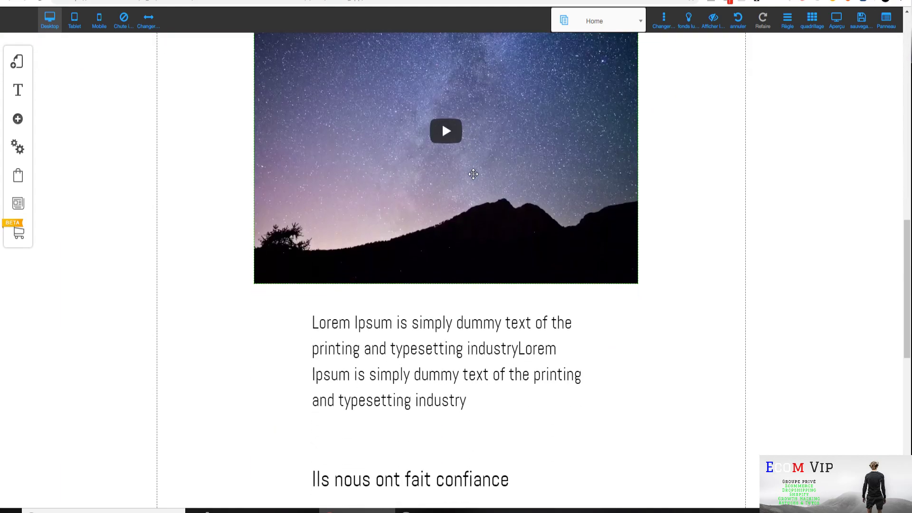
scroll(473, 176, down, 6)
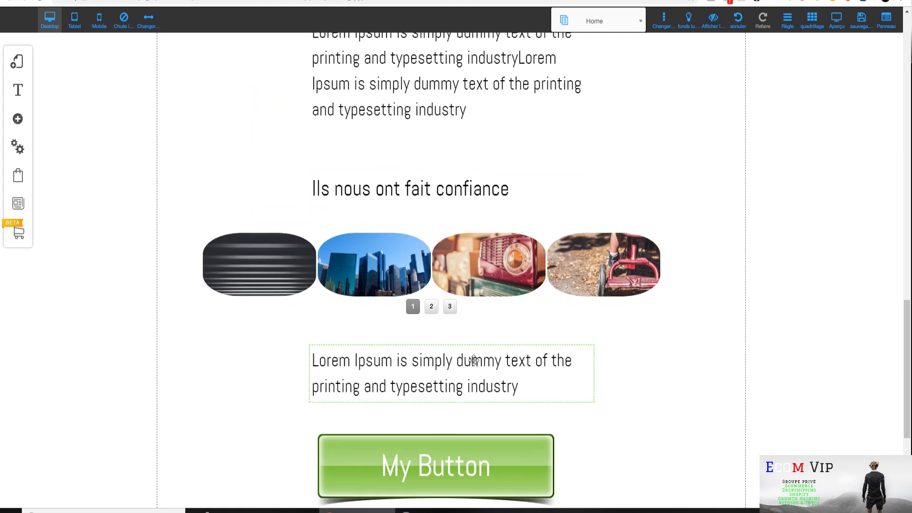
scroll(474, 360, down, 3)
scroll(526, 308, up, 13)
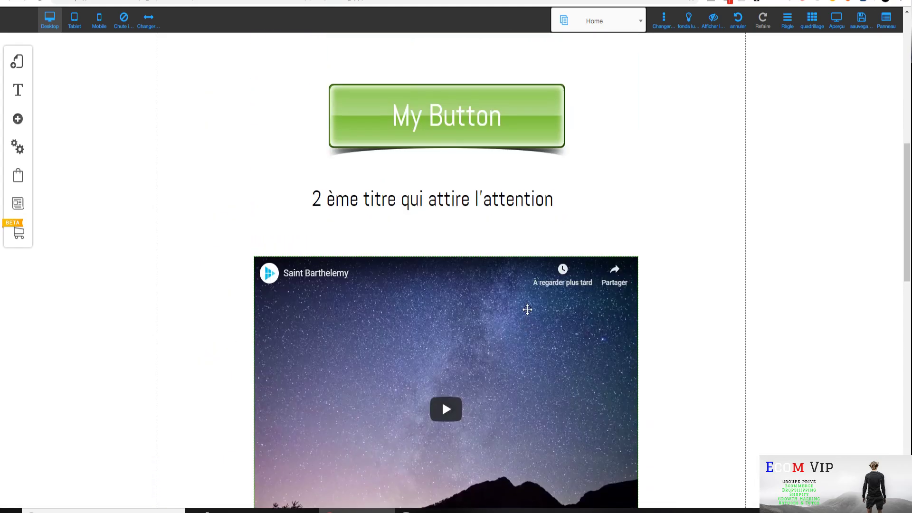
scroll(526, 308, up, 9)
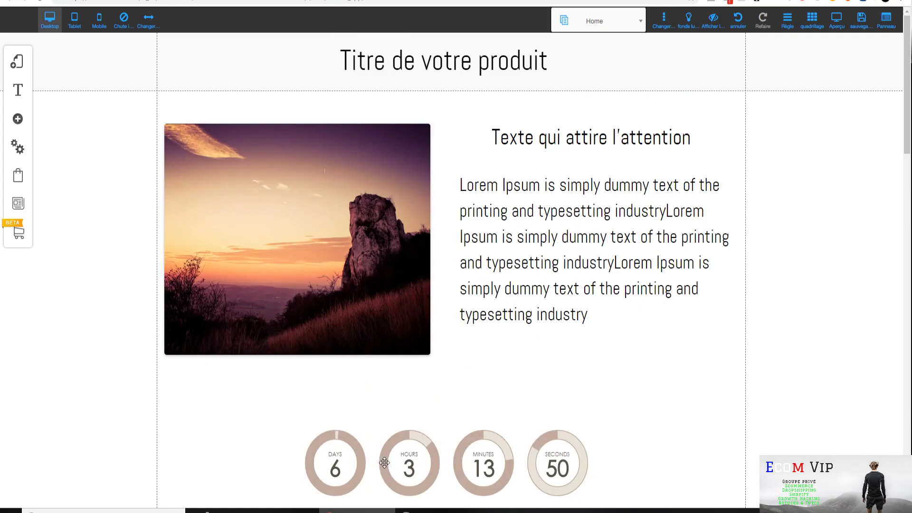
scroll(468, 418, down, 4)
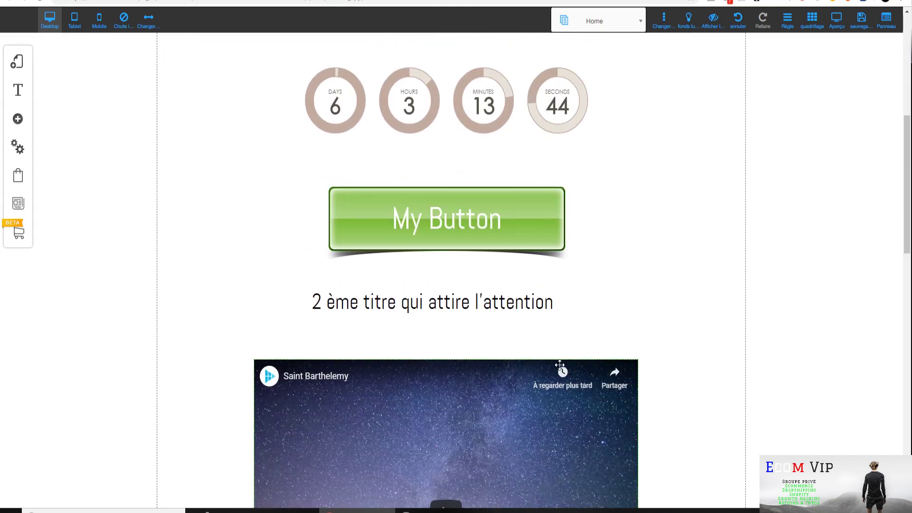
scroll(562, 366, down, 4)
scroll(464, 316, down, 4)
scroll(464, 315, up, 9)
scroll(461, 262, down, 16)
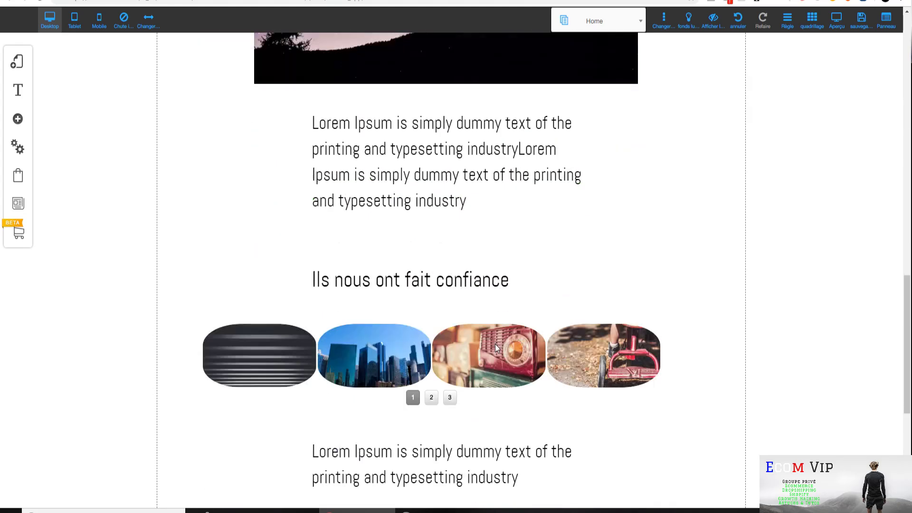
scroll(505, 295, up, 20)
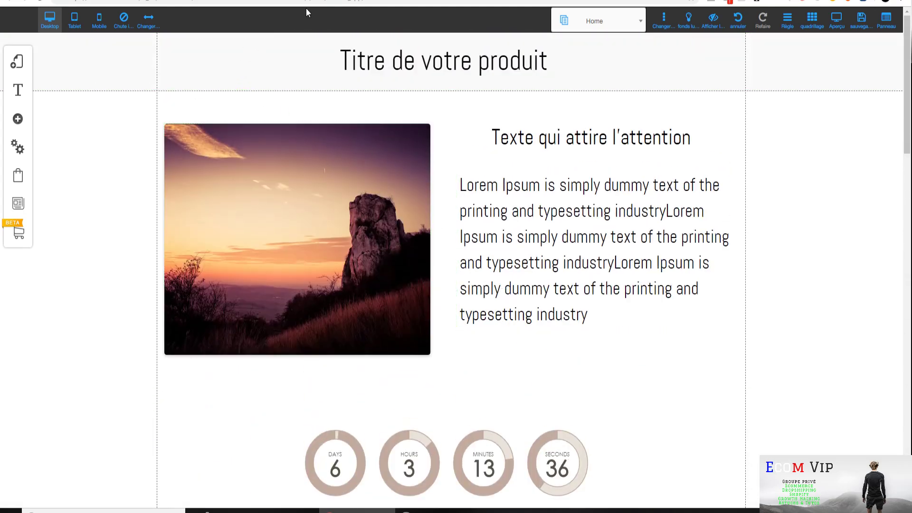
Leave the page editor without saving and open the Pixel Perfect template gallery for a new website.
click(332, 1)
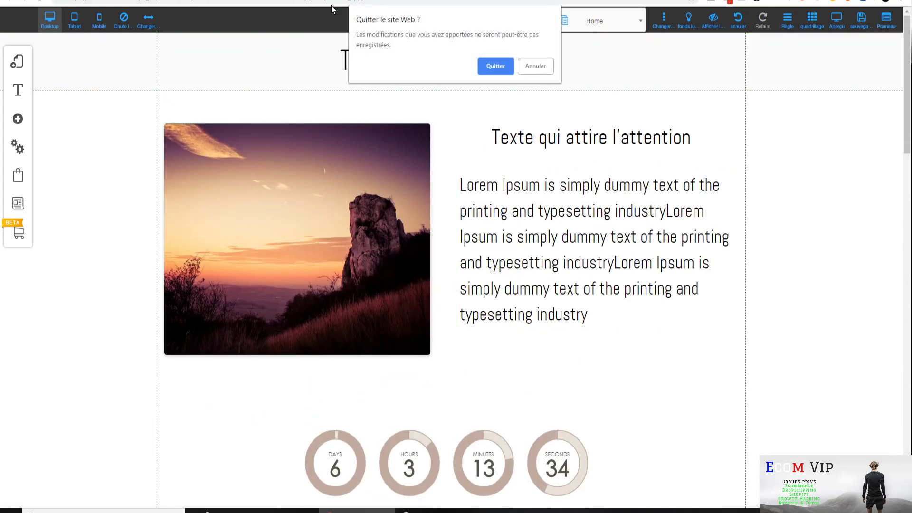
click(507, 66)
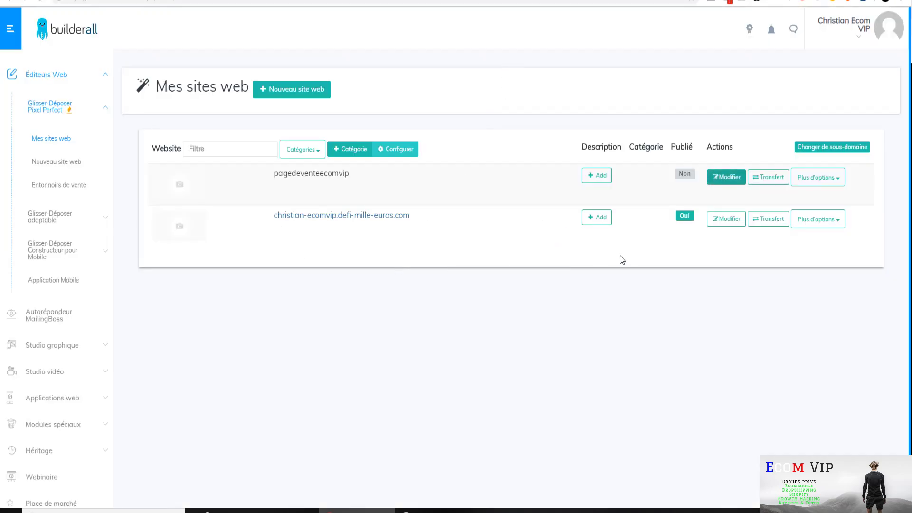
click(69, 171)
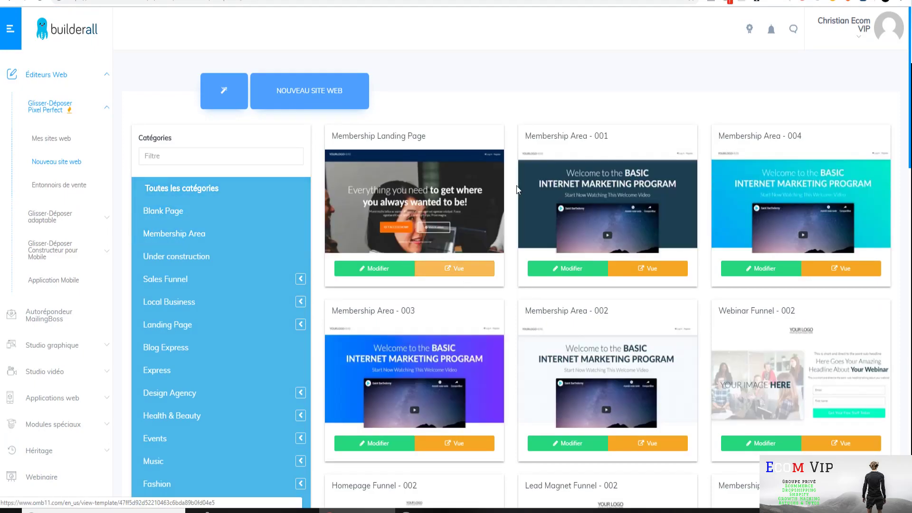
Browse the website templates and the category list for a new site.
scroll(456, 271, down, 5)
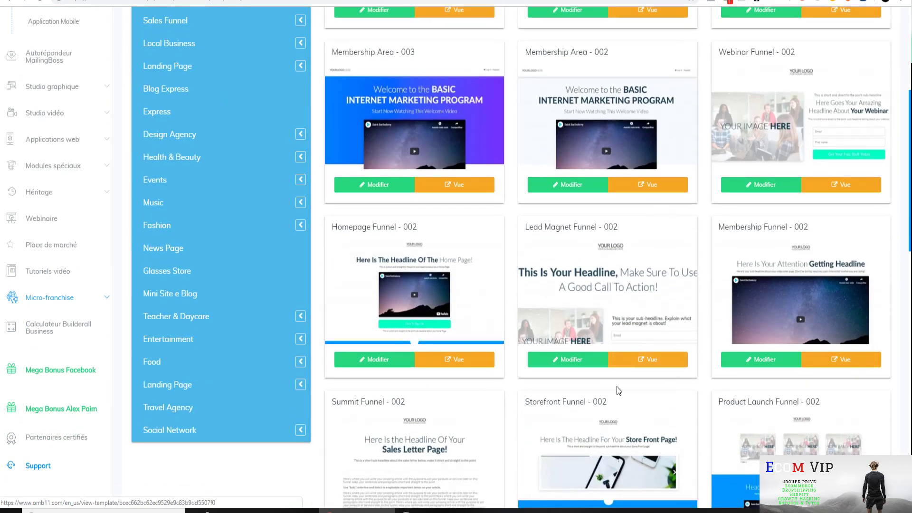
scroll(199, 332, up, 5)
click(204, 158)
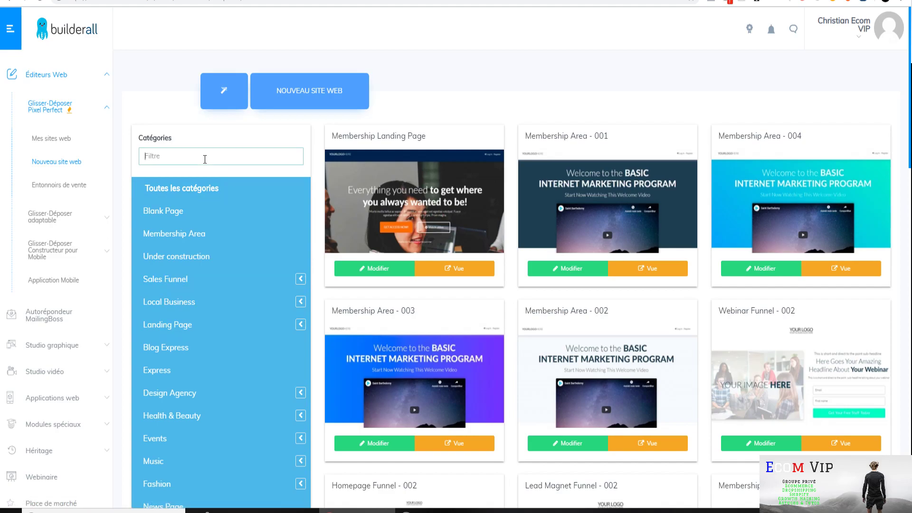
scroll(618, 425, down, 9)
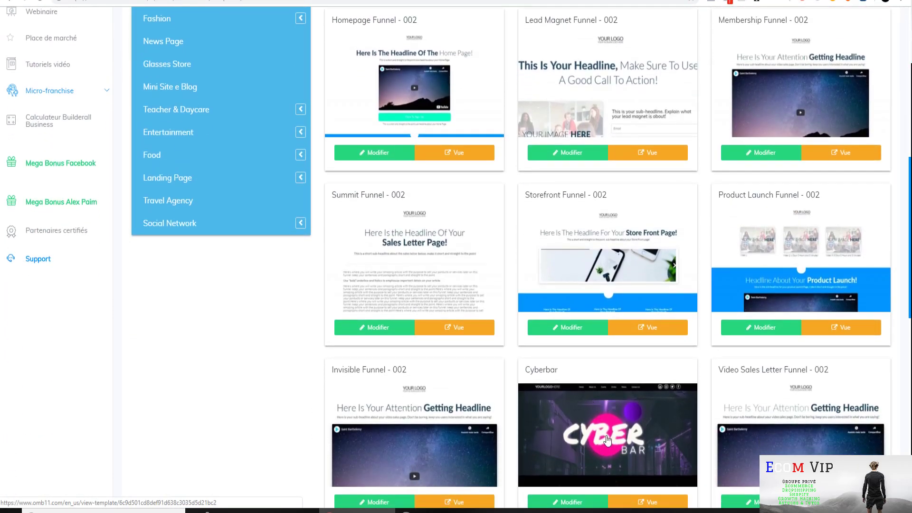
scroll(606, 413, down, 3)
scroll(593, 294, up, 10)
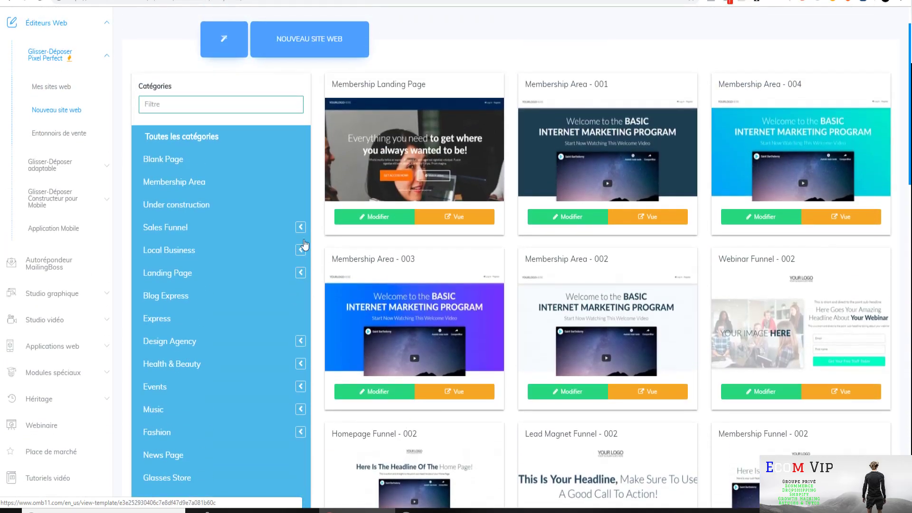
Open the Blank Layout Clean template from the Blank Page category for editing.
click(205, 166)
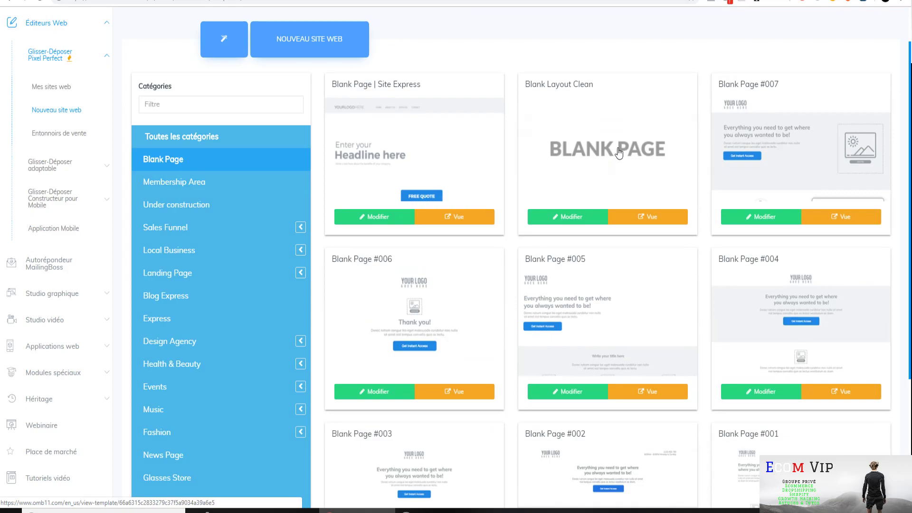
click(584, 218)
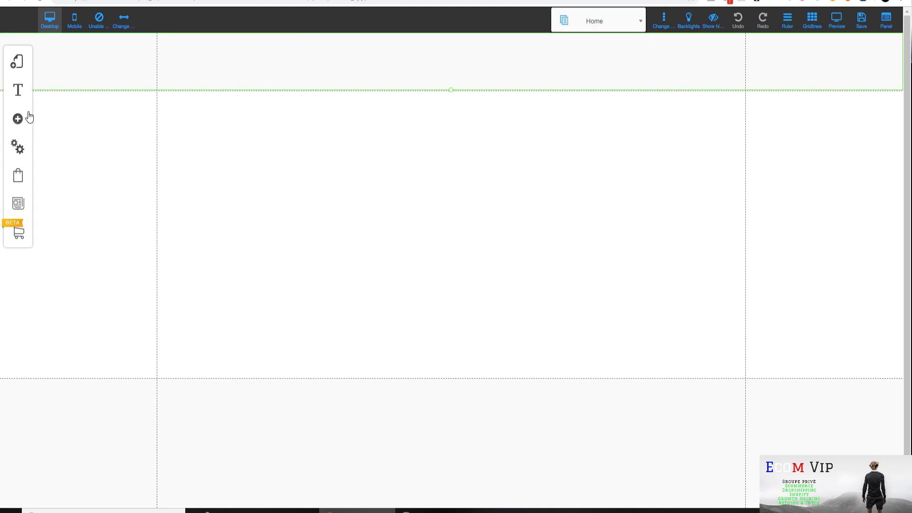
Add an H1 - Title XL text element to the page and replace its placeholder text with "Titre".
click(16, 118)
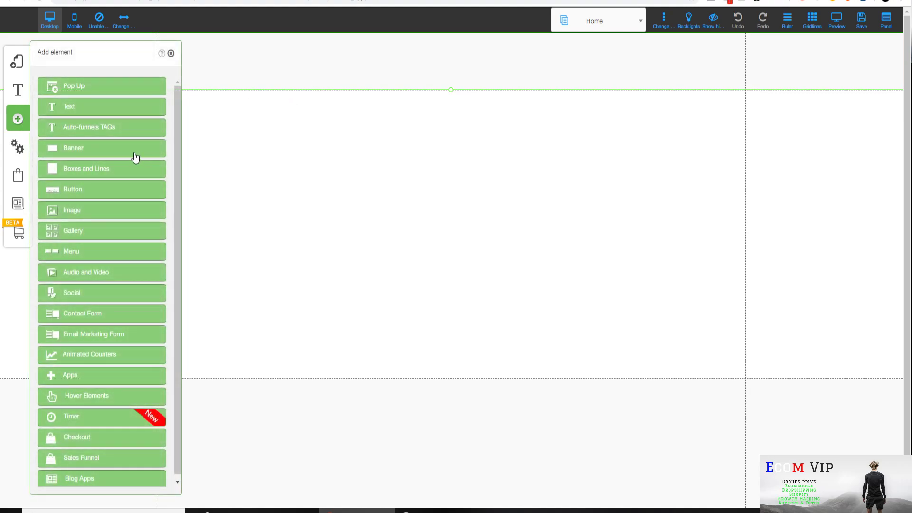
click(114, 116)
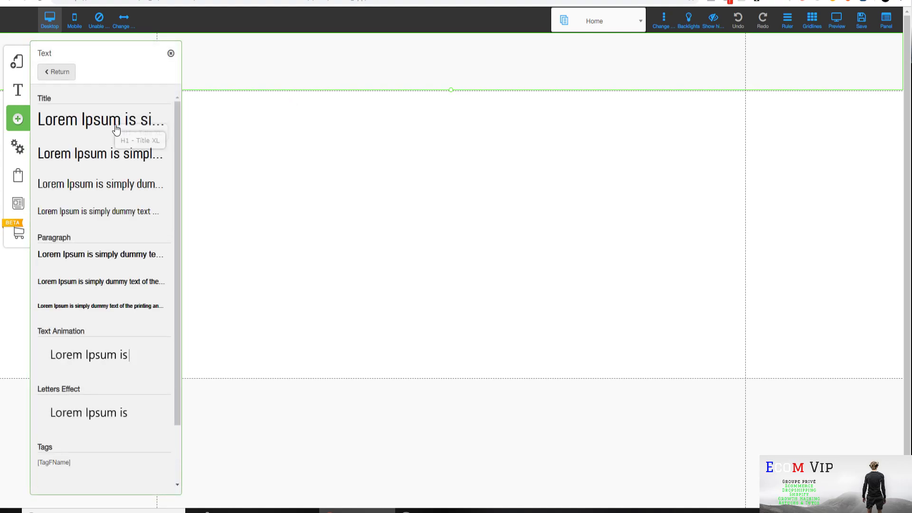
click(99, 121)
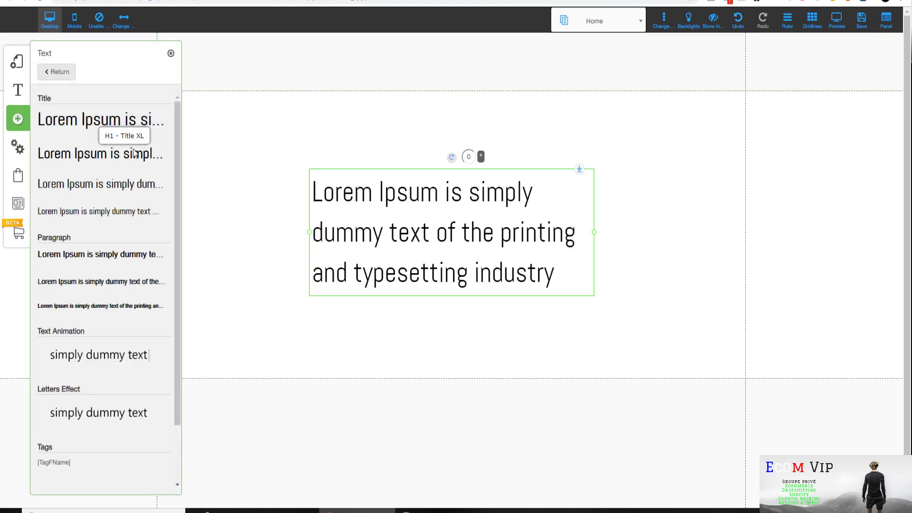
click(562, 285)
double_click(561, 270)
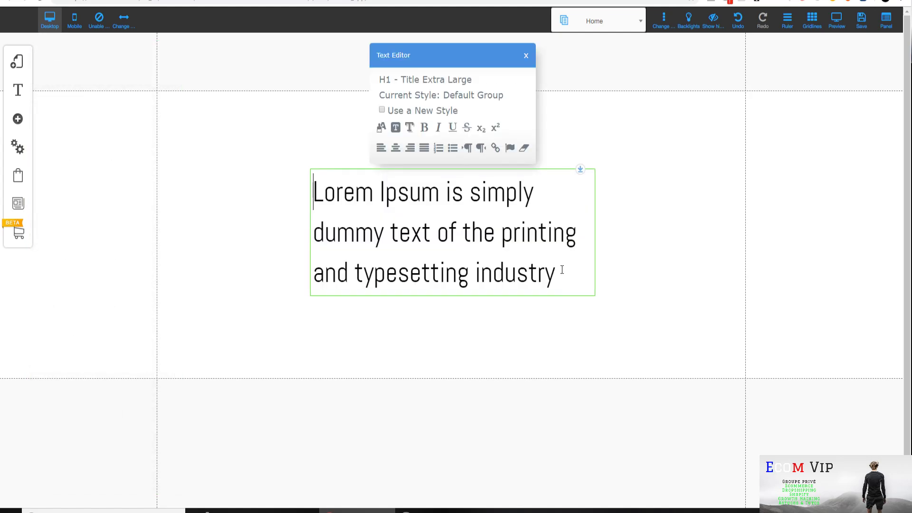
drag(561, 269, 291, 181)
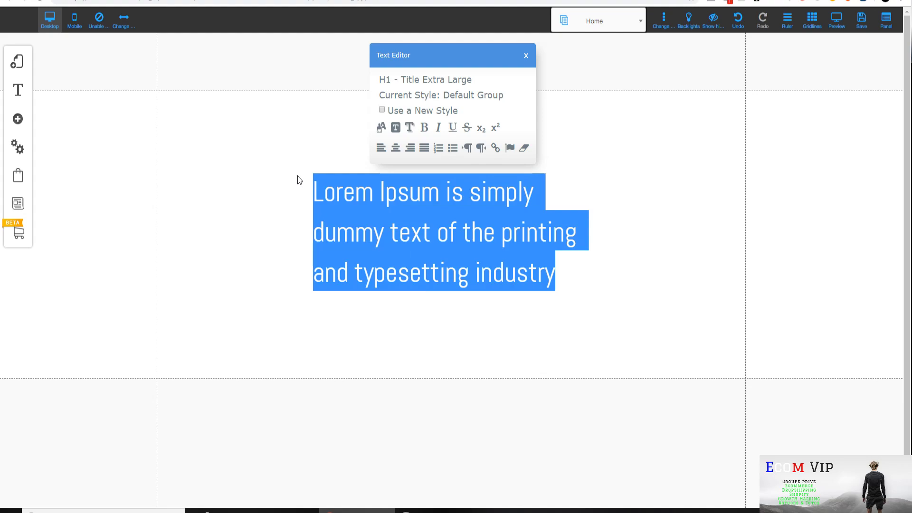
text(Titre)
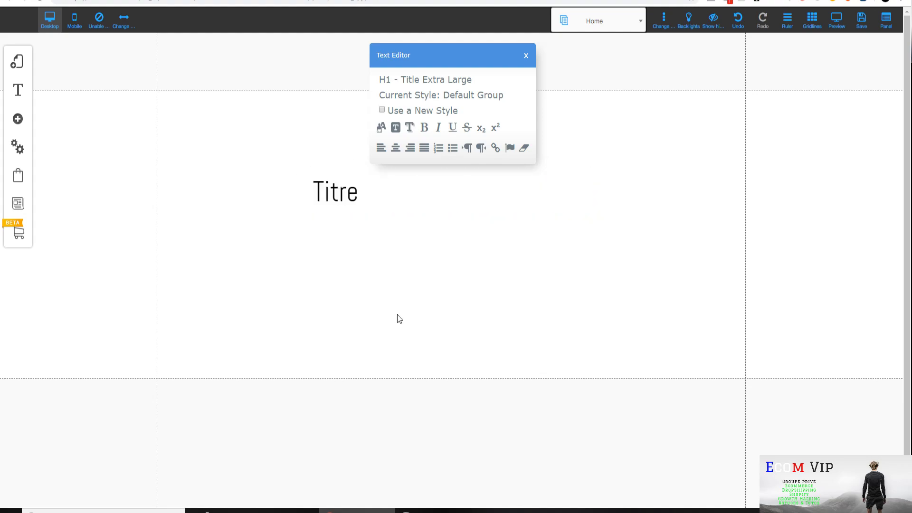
Move the "Titre" text up into the header area and acknowledge the root element alert.
click(459, 364)
drag(339, 191, 427, 62)
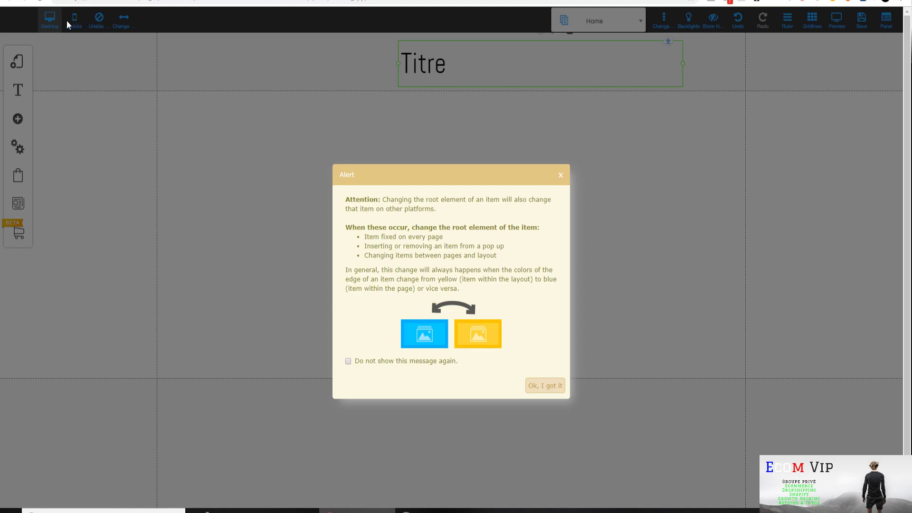
click(553, 387)
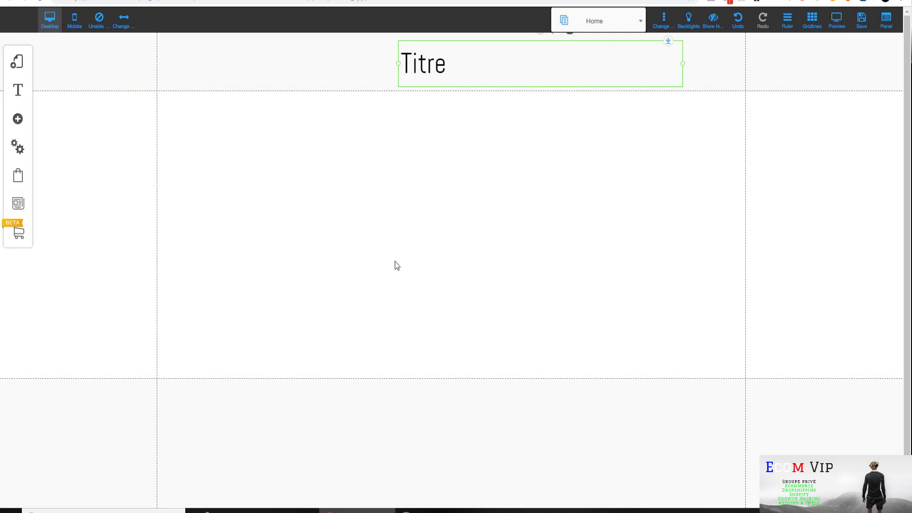
Add a plain Image element and place it in the left half of the body section, below the header.
click(19, 118)
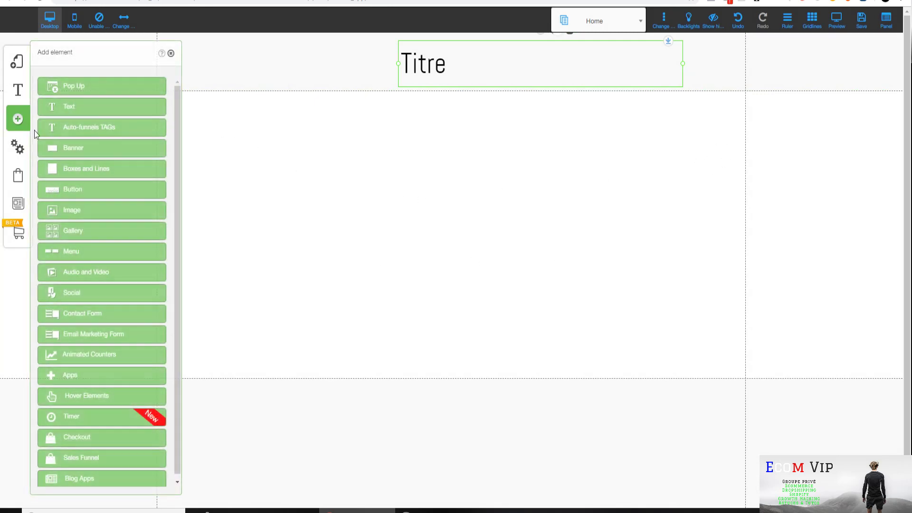
click(122, 216)
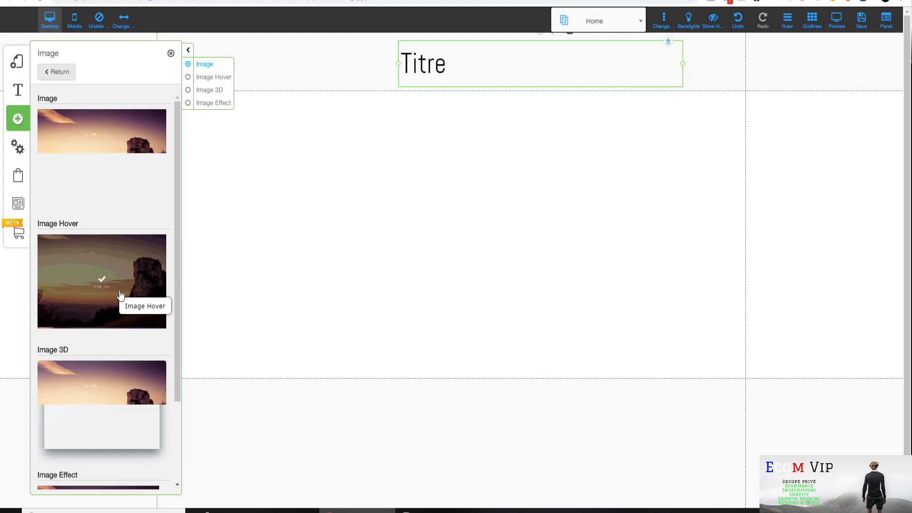
scroll(122, 269, down, 2)
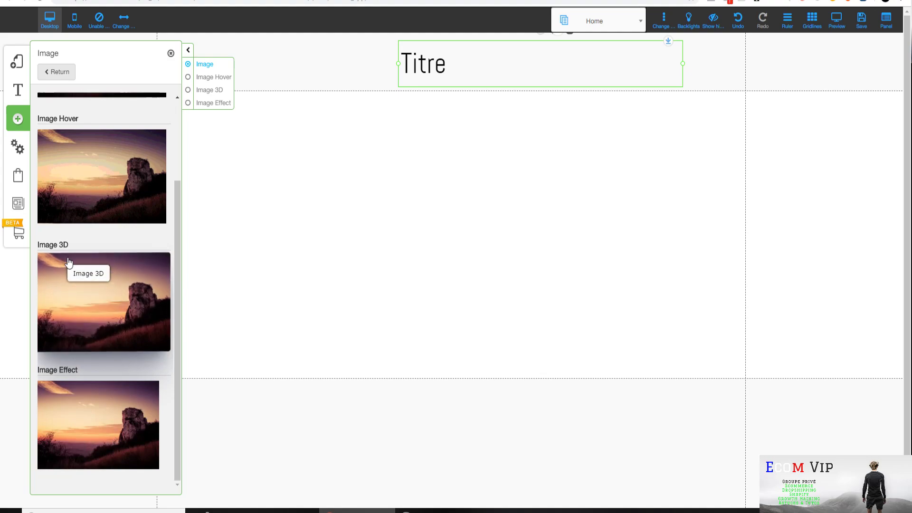
scroll(112, 432, down, 1)
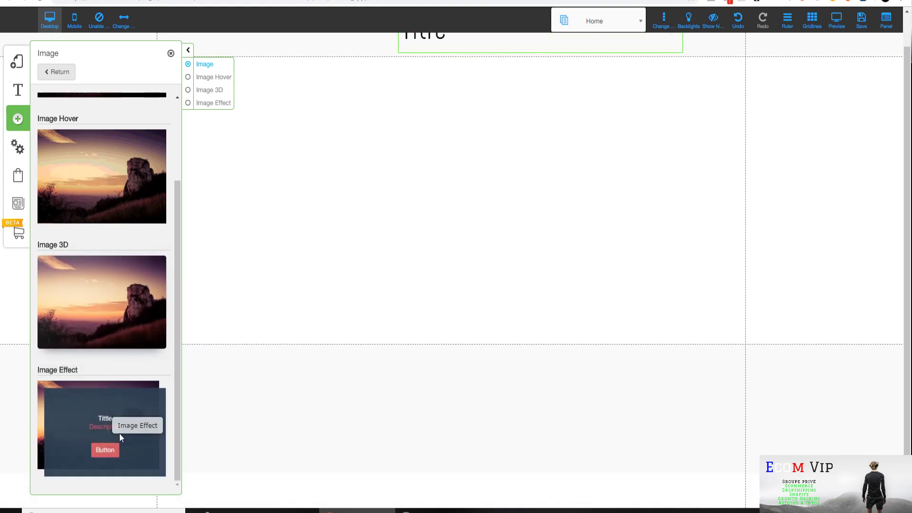
scroll(114, 247, up, 2)
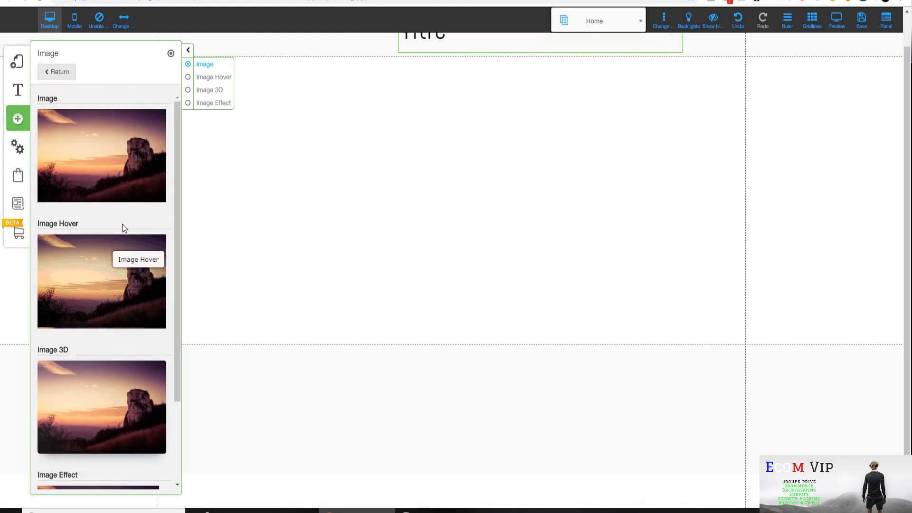
click(105, 183)
drag(484, 287, 364, 163)
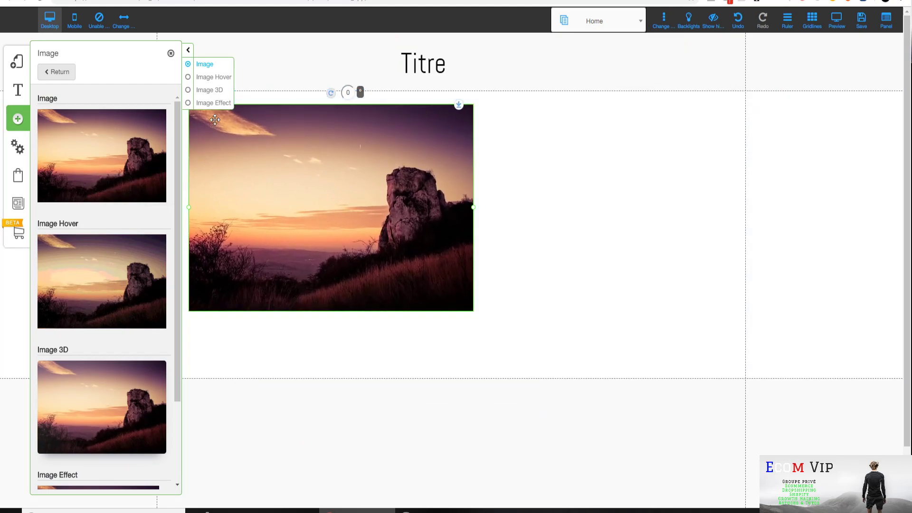
click(189, 51)
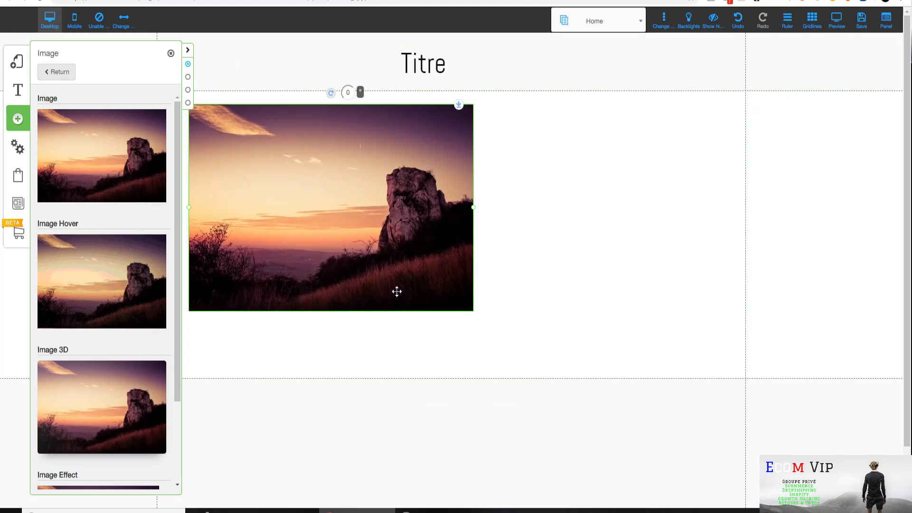
click(534, 287)
Shrink the landscape image slightly and position it near the left guide line of the body section.
drag(293, 250, 273, 257)
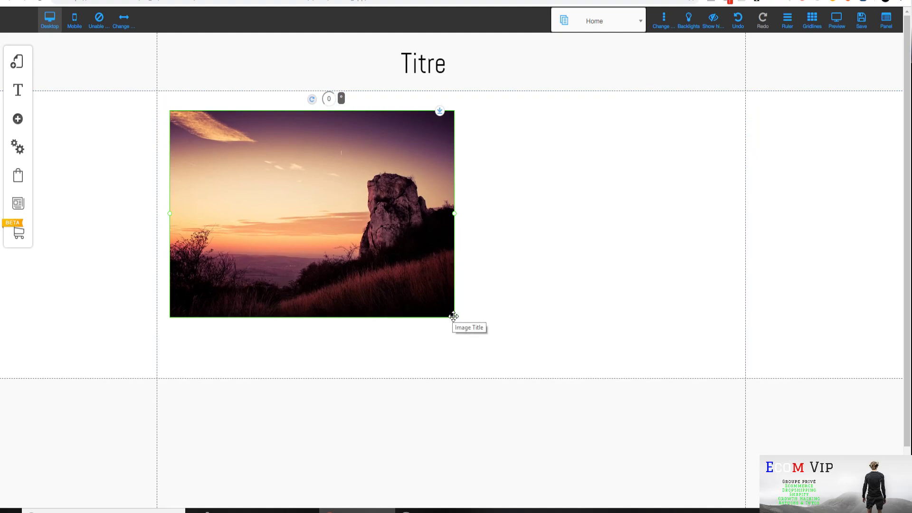
drag(387, 270, 387, 271)
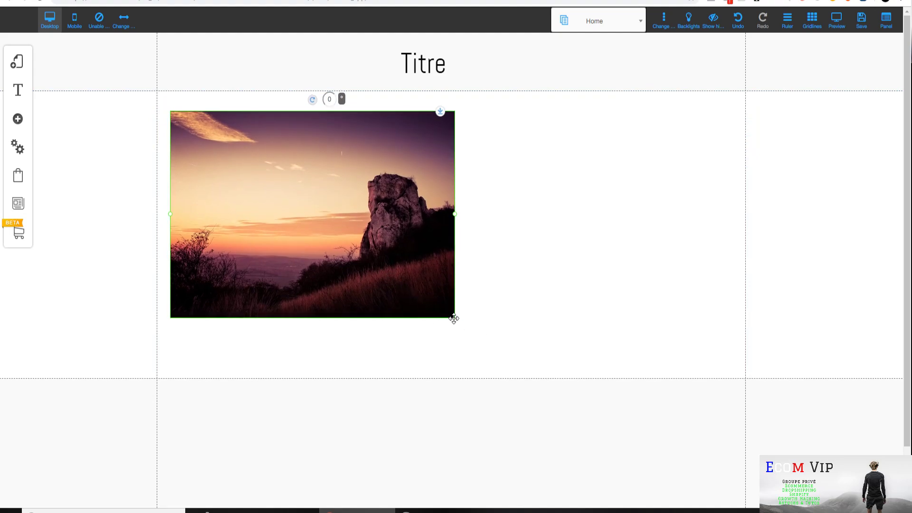
drag(430, 295, 427, 325)
drag(452, 246, 442, 271)
drag(354, 261, 349, 247)
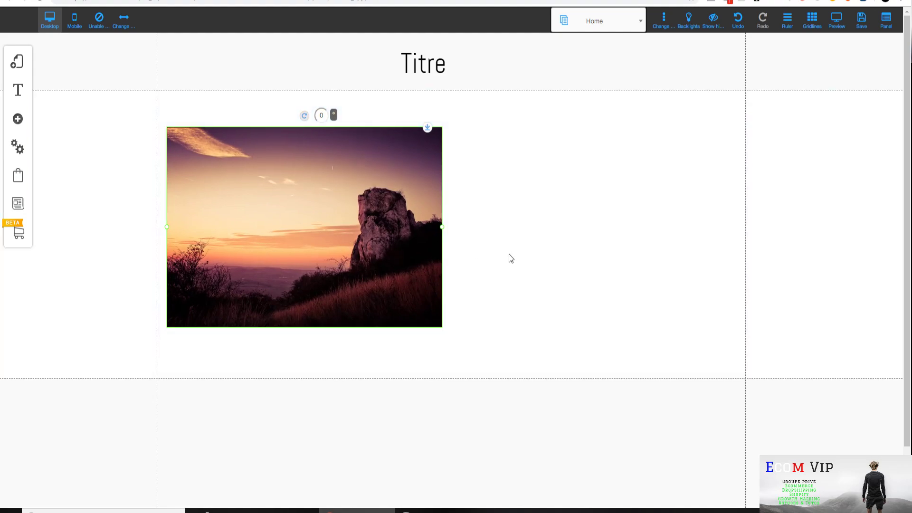
Add an H2 - Title Large text reading "Titre qui attire l'attention" and place it to the right of the image.
click(18, 119)
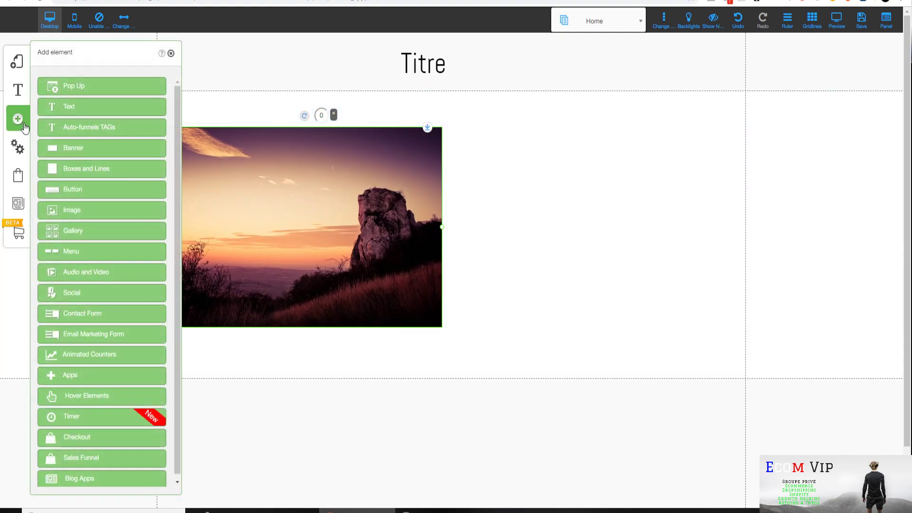
click(78, 114)
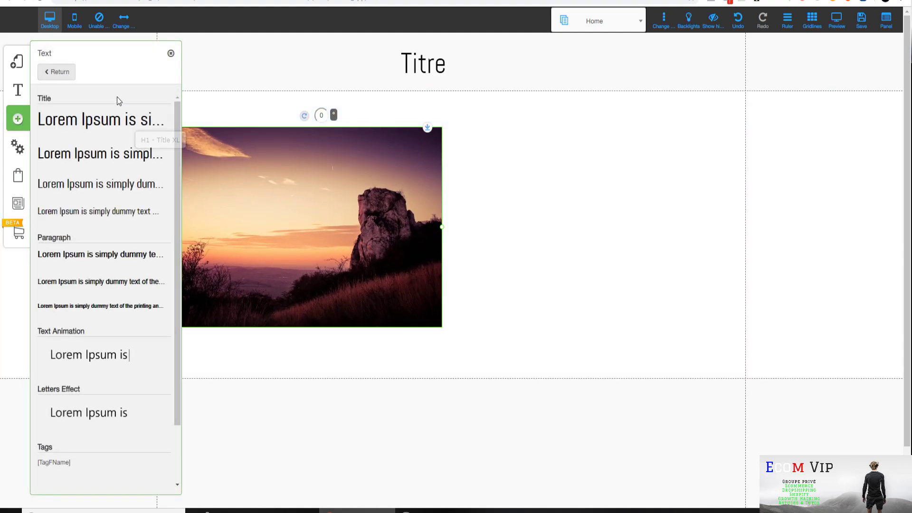
click(100, 158)
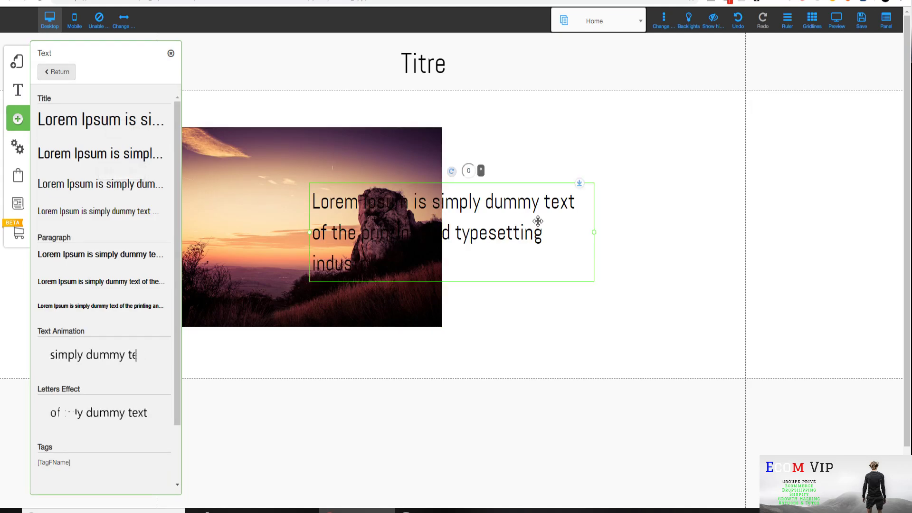
click(546, 238)
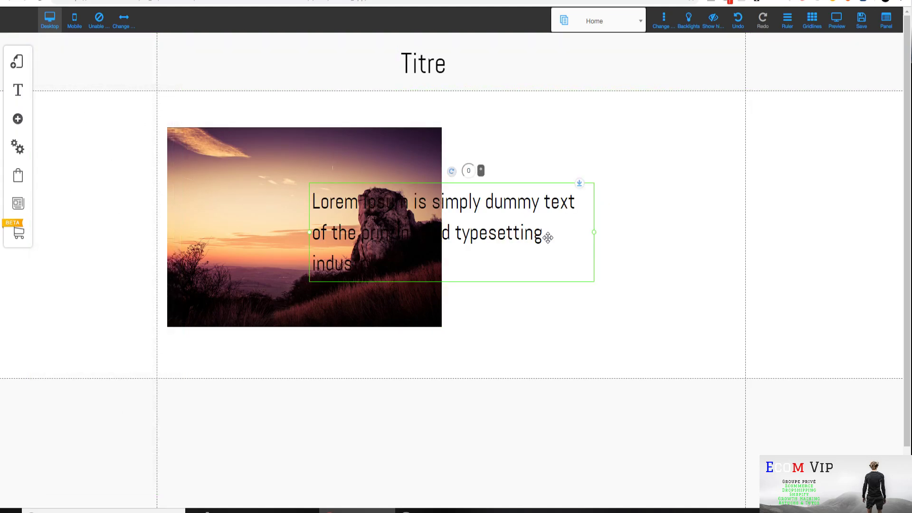
drag(374, 264, 313, 207)
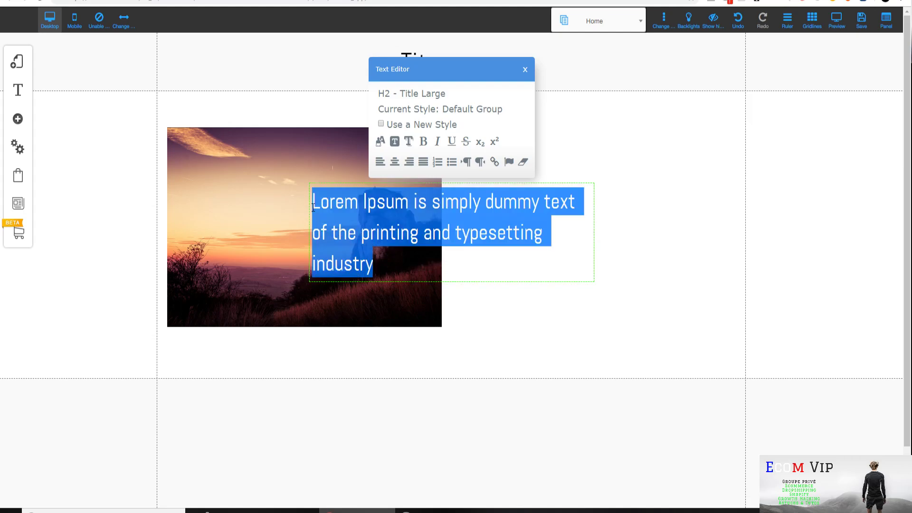
text(Titre qui att)
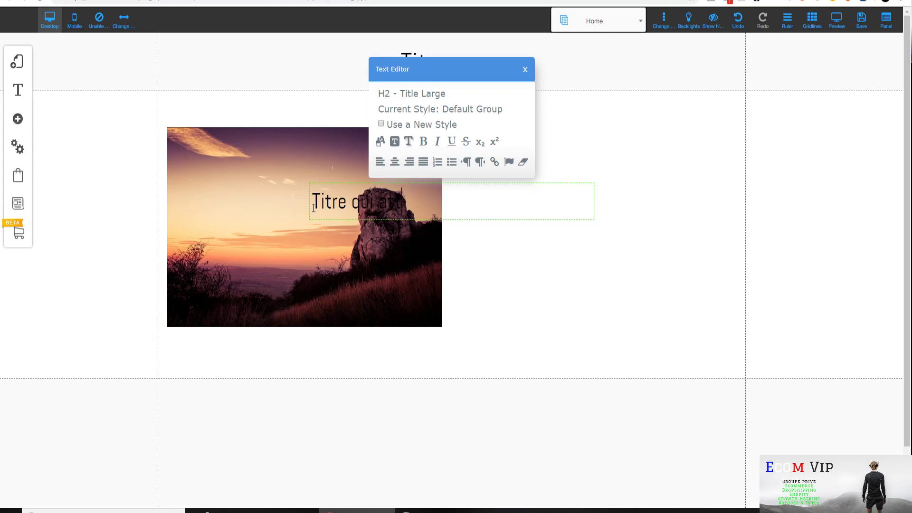
text(ire l'attention)
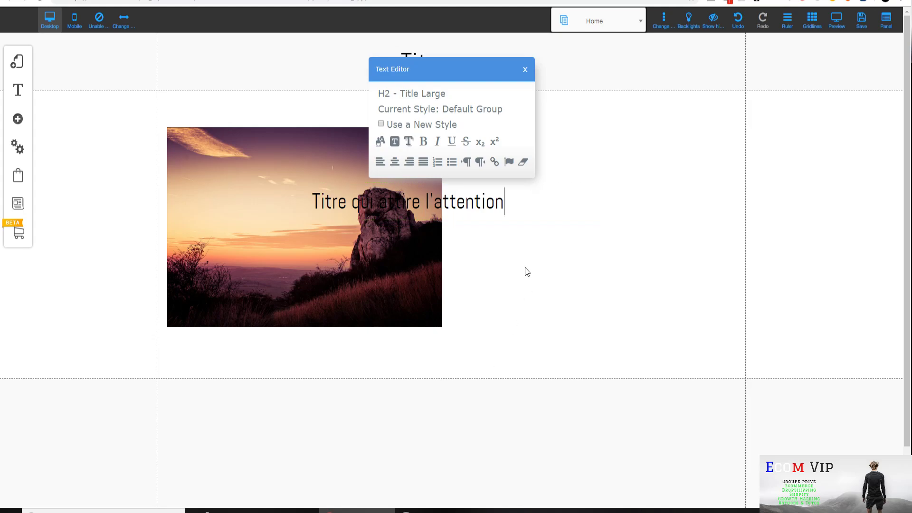
key(Return)
click(590, 309)
drag(471, 211, 654, 146)
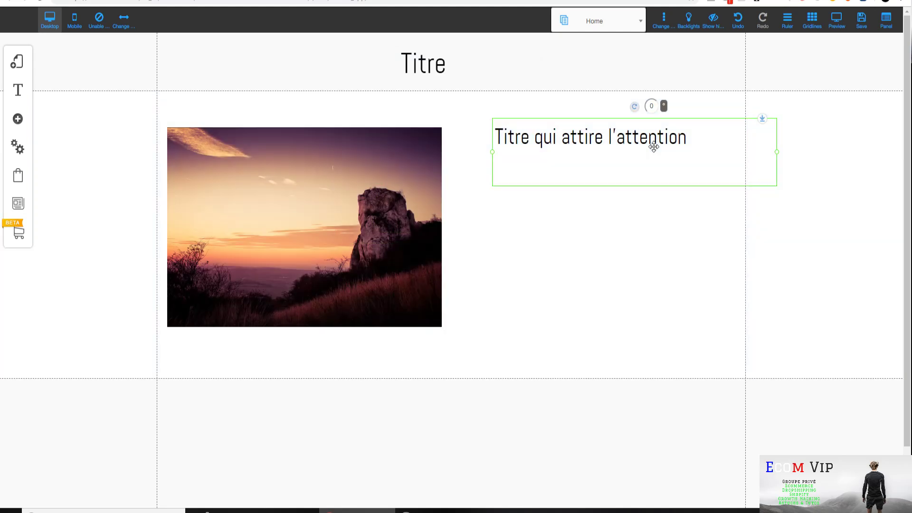
Try Center Element on the "Titre qui attire l'attention" text, and move it back to the right of the image.
right_click(619, 152)
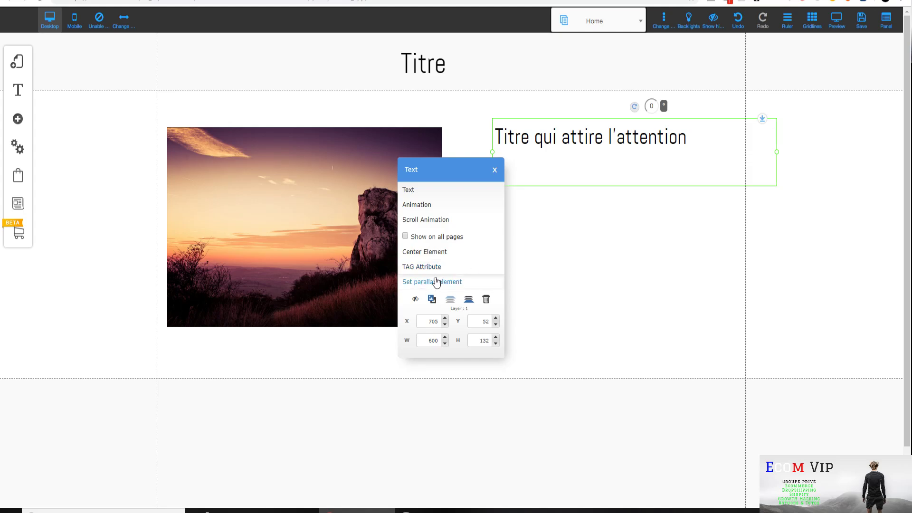
click(444, 255)
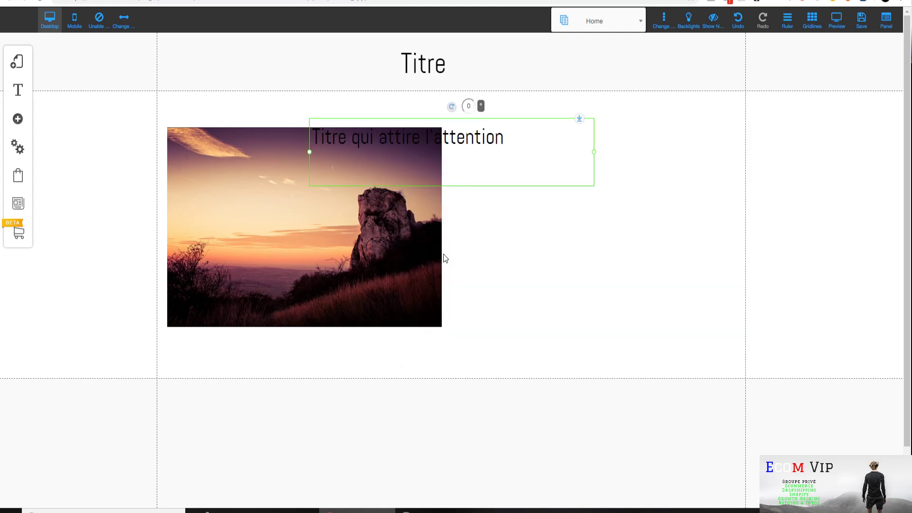
drag(430, 137, 616, 137)
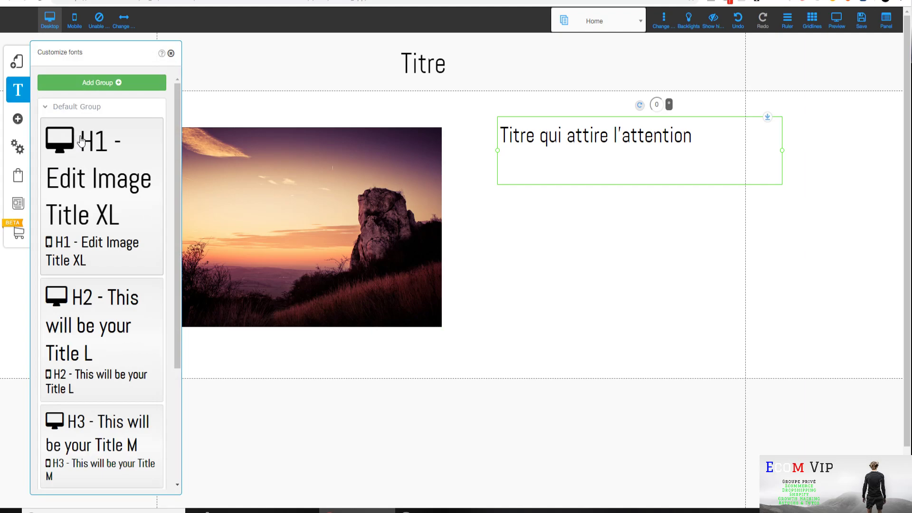
click(244, 57)
Add a medium H3 title text element and place it below "Titre qui attire l'attention", to the right of the image.
click(17, 118)
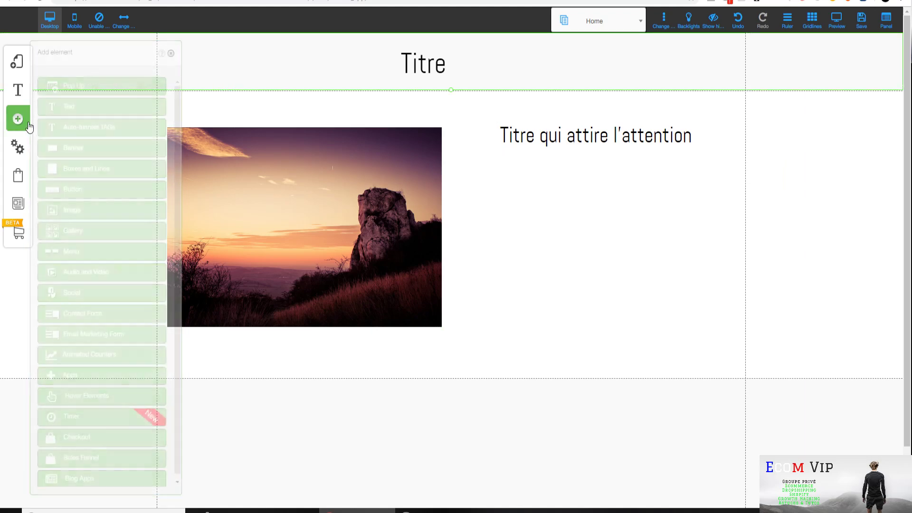
click(114, 110)
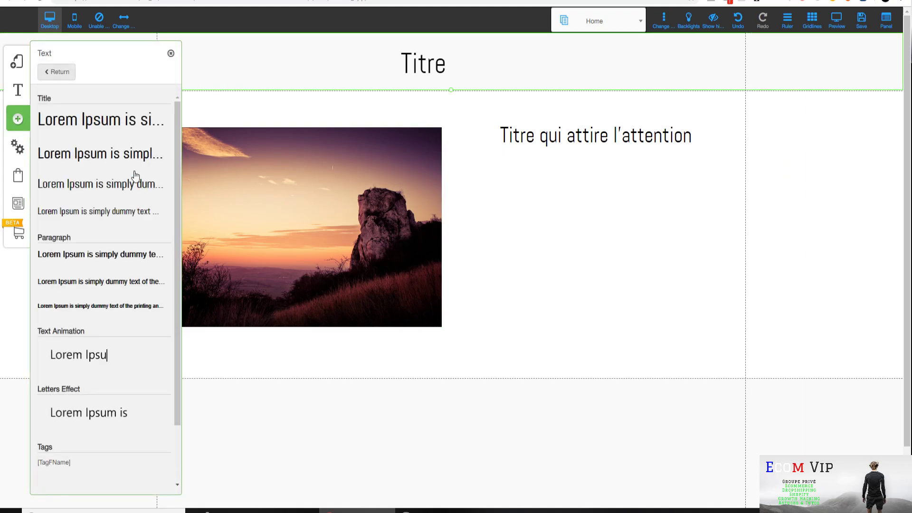
click(118, 190)
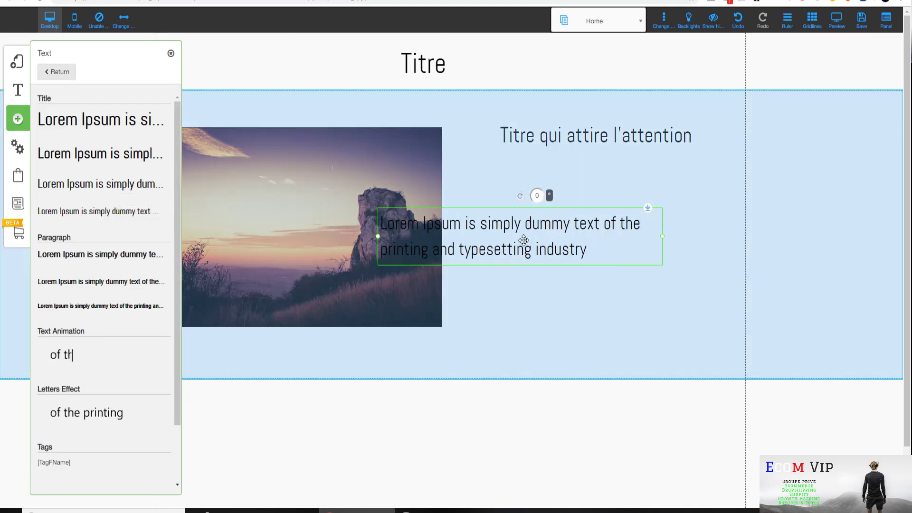
drag(524, 240, 611, 230)
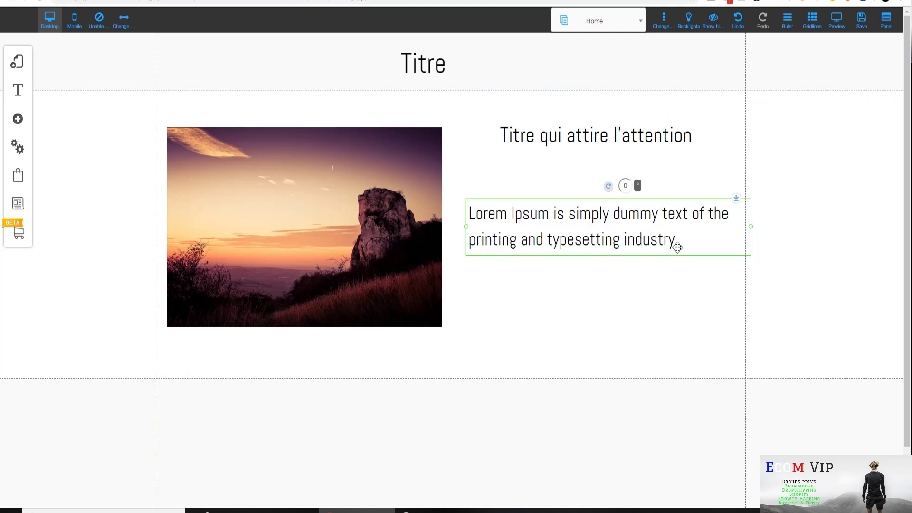
right_click(604, 236)
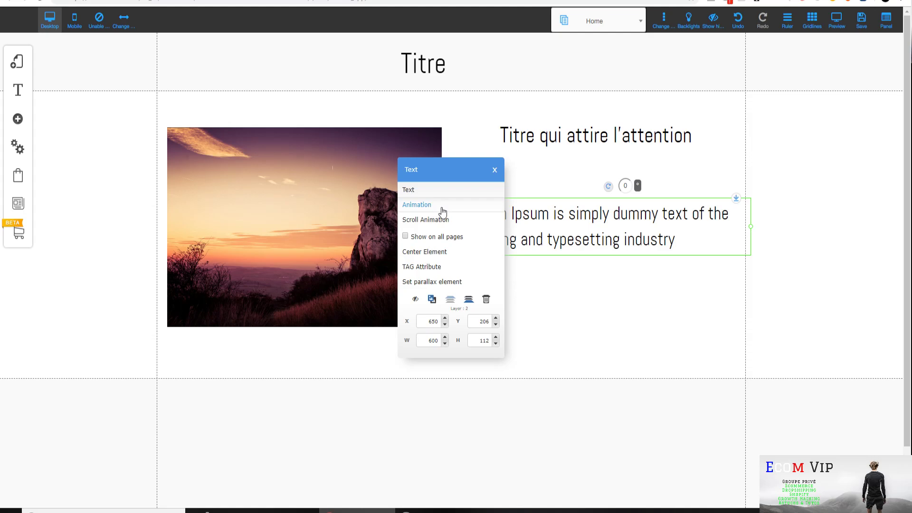
click(573, 322)
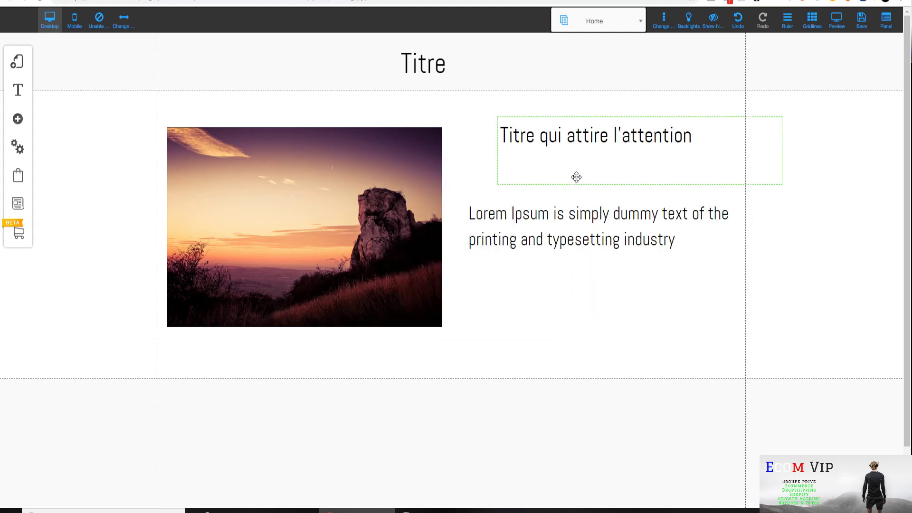
scroll(551, 298, down, 1)
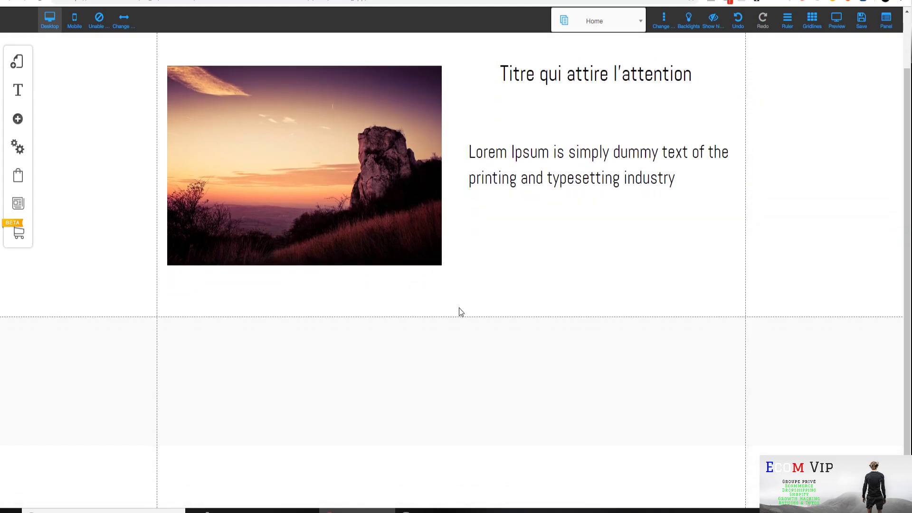
scroll(460, 311, up, 1)
Add an H2 - Title Large text element, move it into the body section near the image's lower edge, and acknowledge the root-element alerts.
click(22, 121)
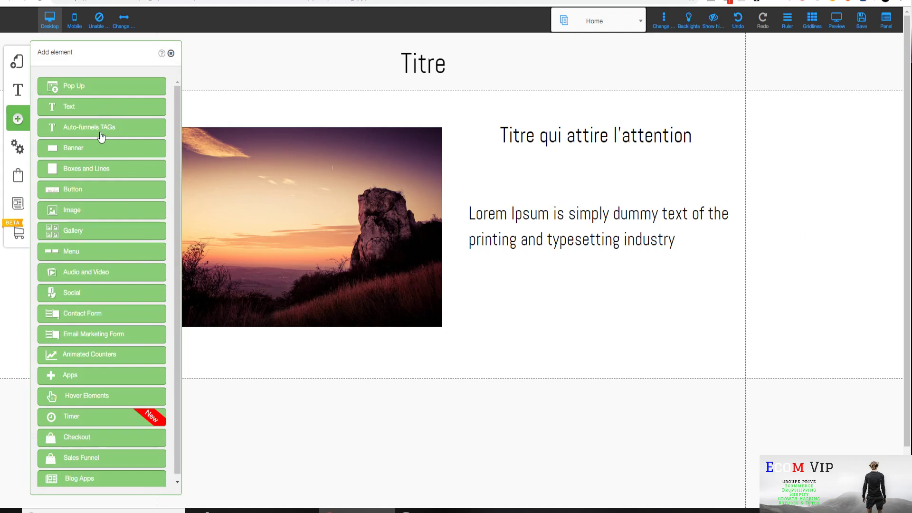
click(125, 111)
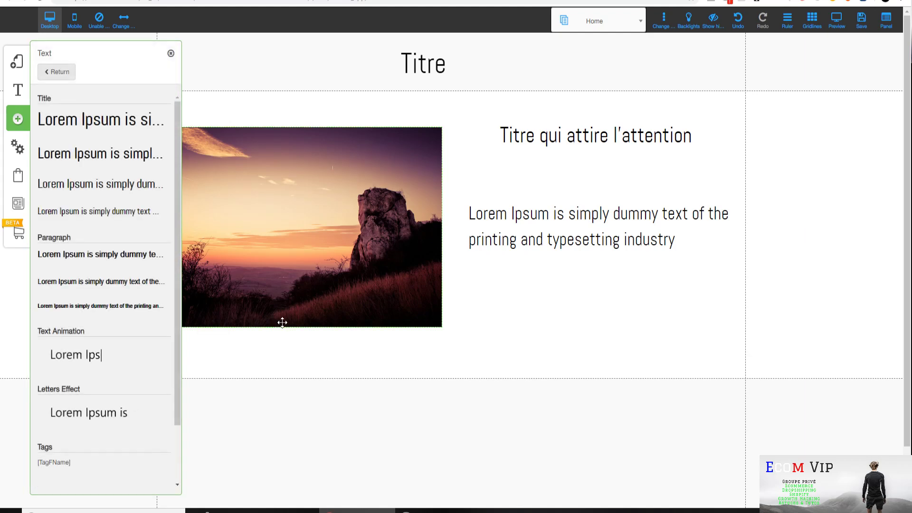
drag(96, 155, 409, 443)
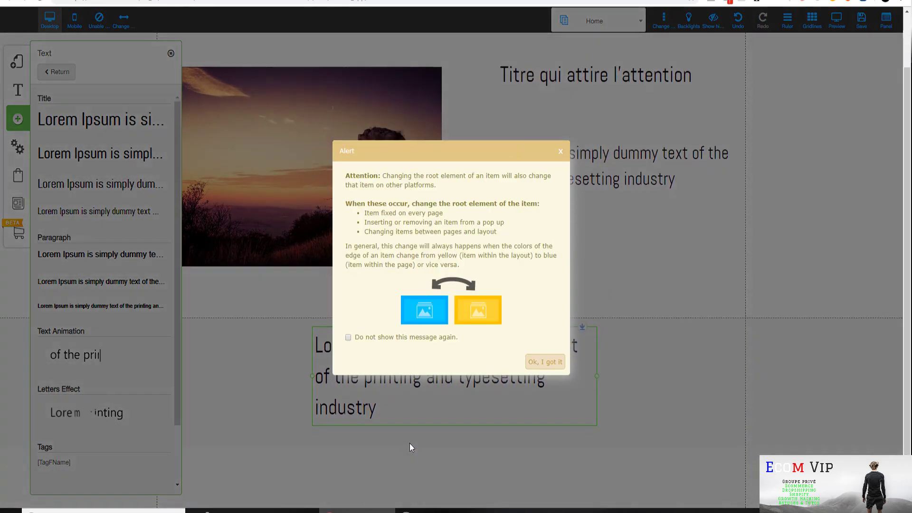
click(551, 363)
drag(474, 358, 546, 246)
click(545, 362)
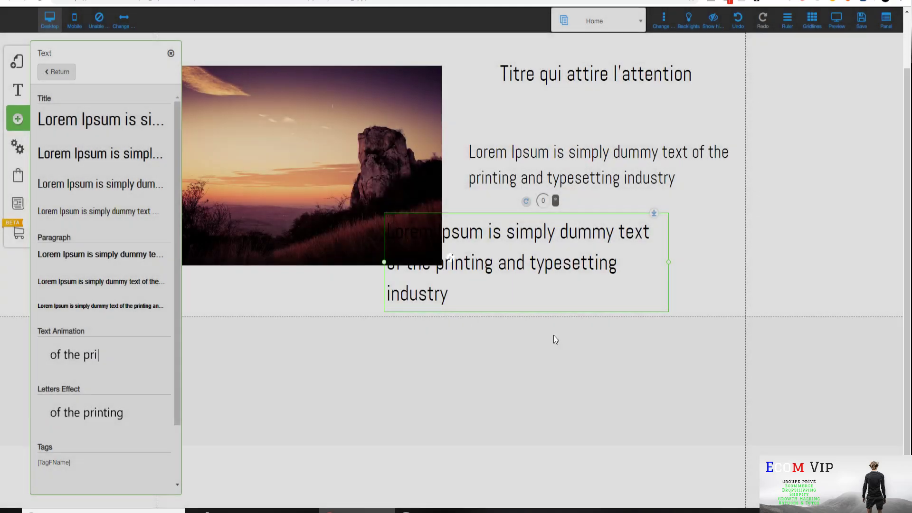
Extend the body section downward and place the new H2 text below the landscape image.
scroll(554, 351, up, 1)
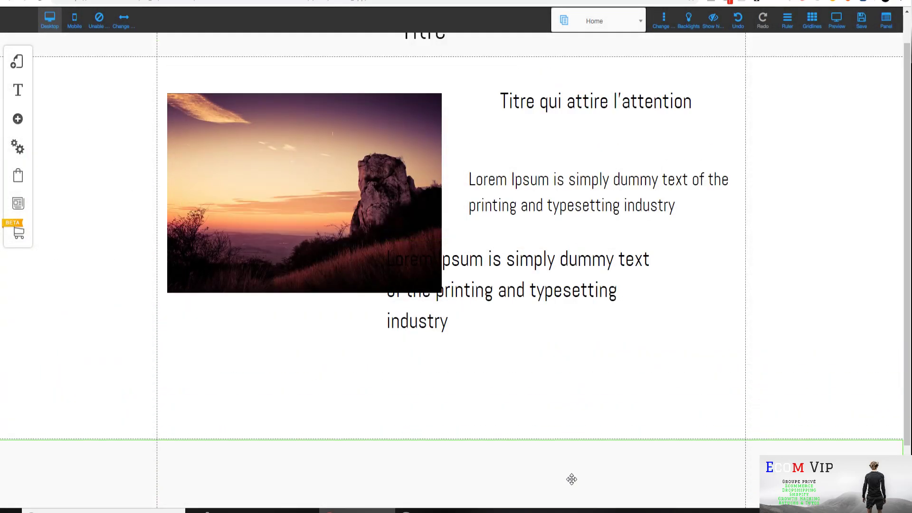
scroll(566, 401, down, 2)
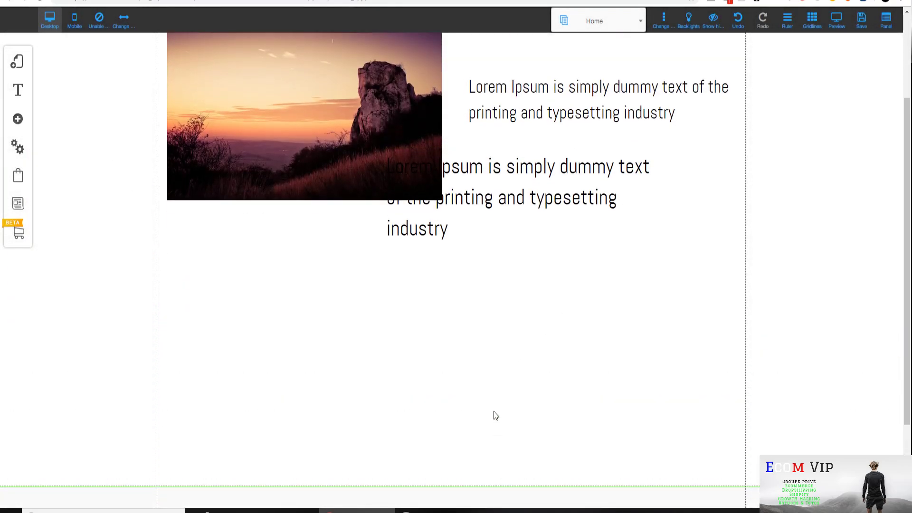
scroll(489, 399, down, 4)
scroll(523, 335, up, 5)
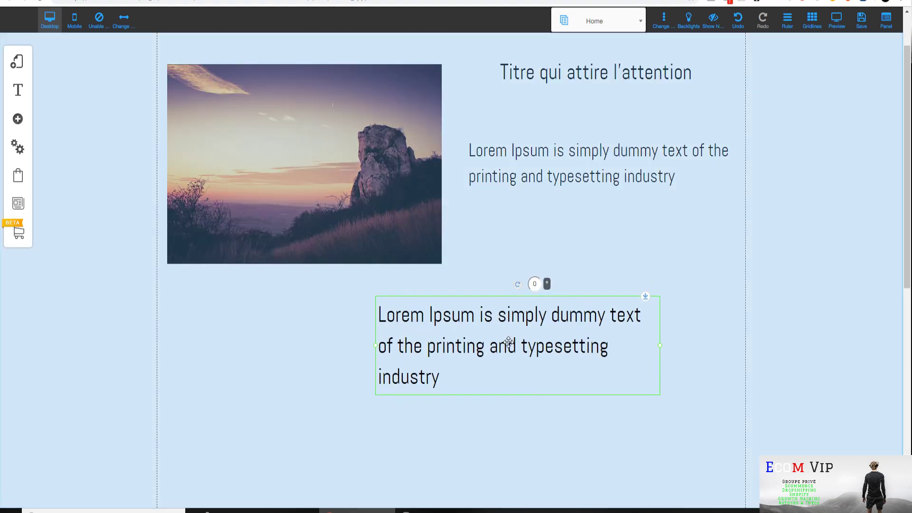
drag(508, 341, 463, 343)
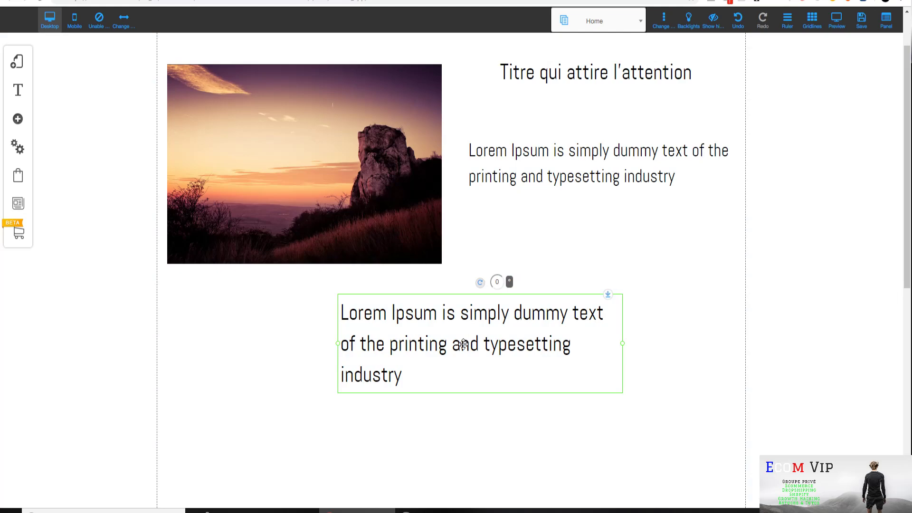
Replace the H2 placeholder text below the image with "Titre H2" and shift the element so the title sits near the page centre.
double_click(447, 372)
drag(446, 373, 320, 320)
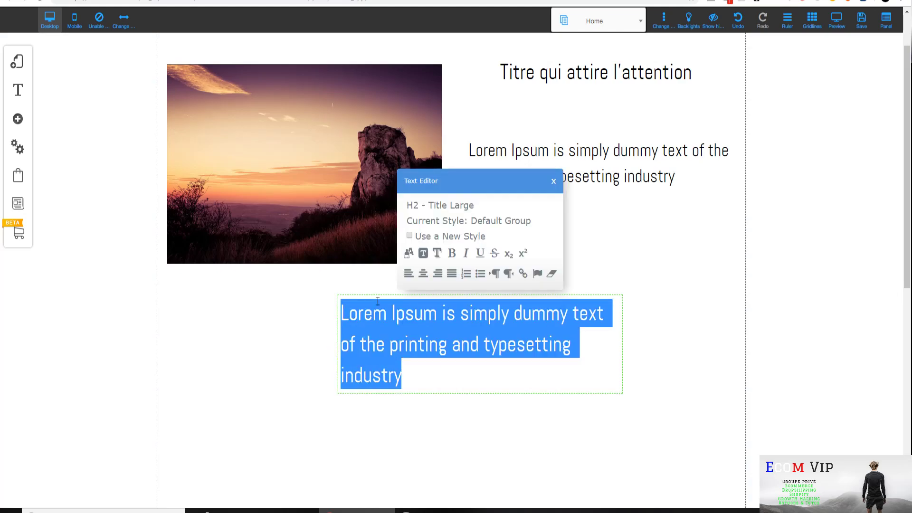
text(Texte H2)
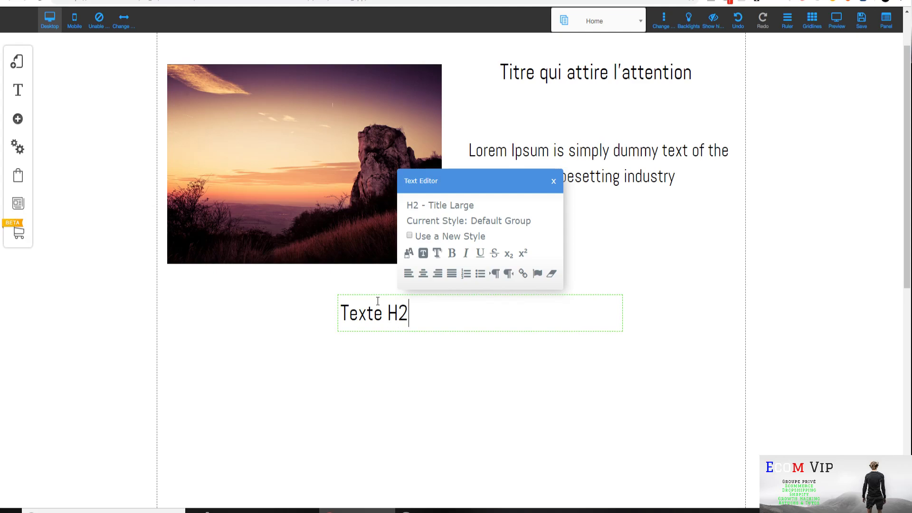
key(BackSpace)
key(BackSpace)
key(BackSpace)
key(BackSpace)
key(BackSpace)
key(BackSpace)
key(BackSpace)
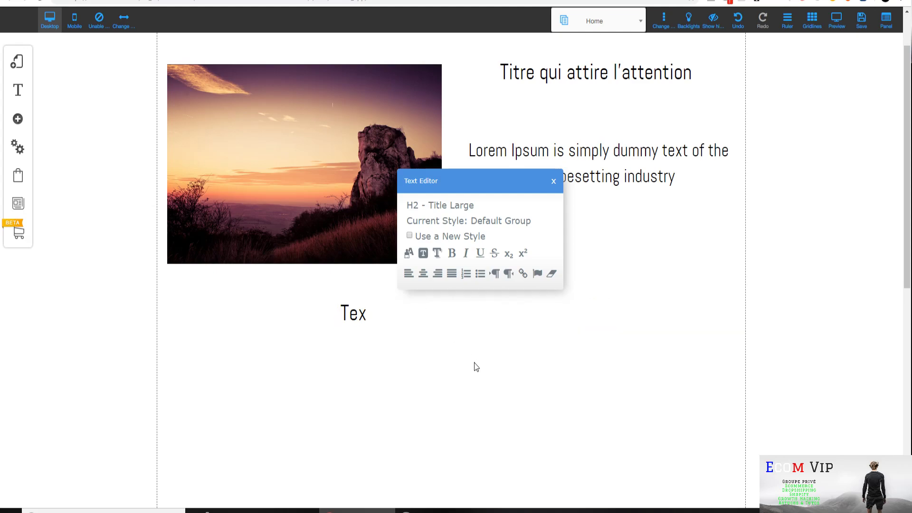
text(itre H2)
click(475, 364)
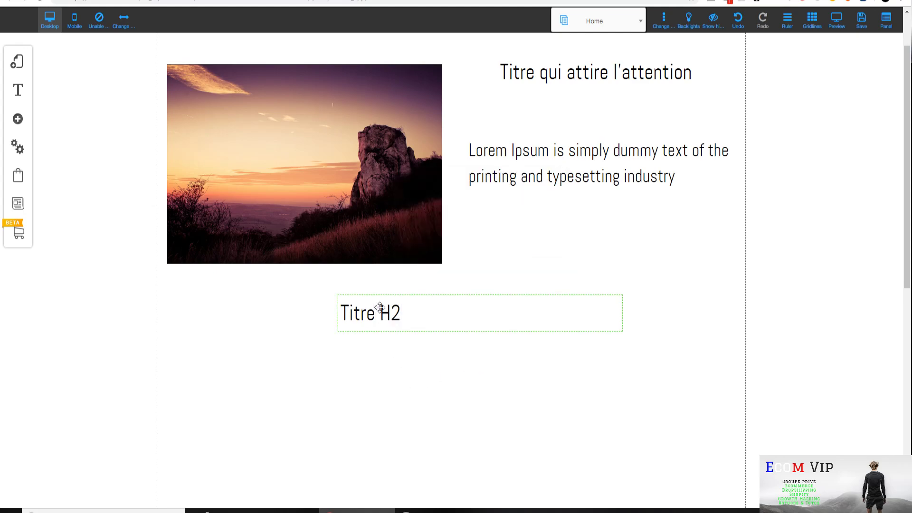
drag(375, 311, 446, 315)
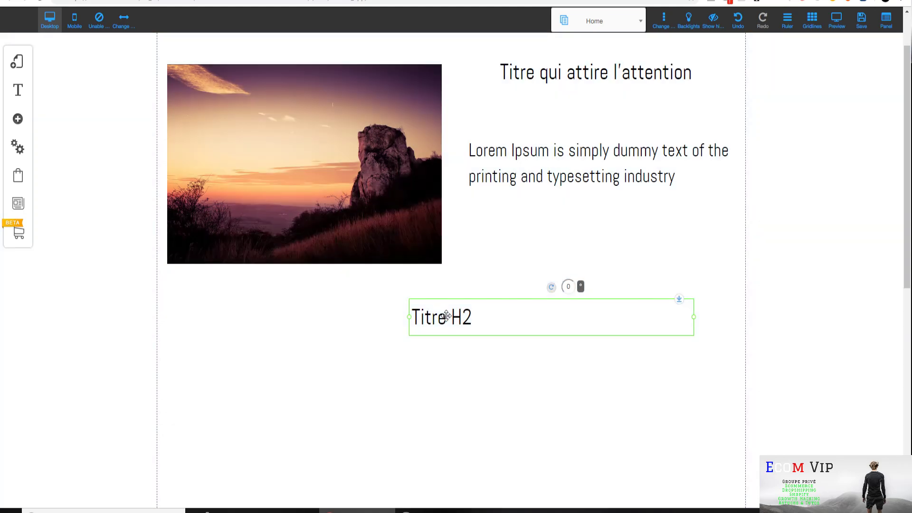
Add a Youtube video element below the "Titre H2" title.
click(18, 119)
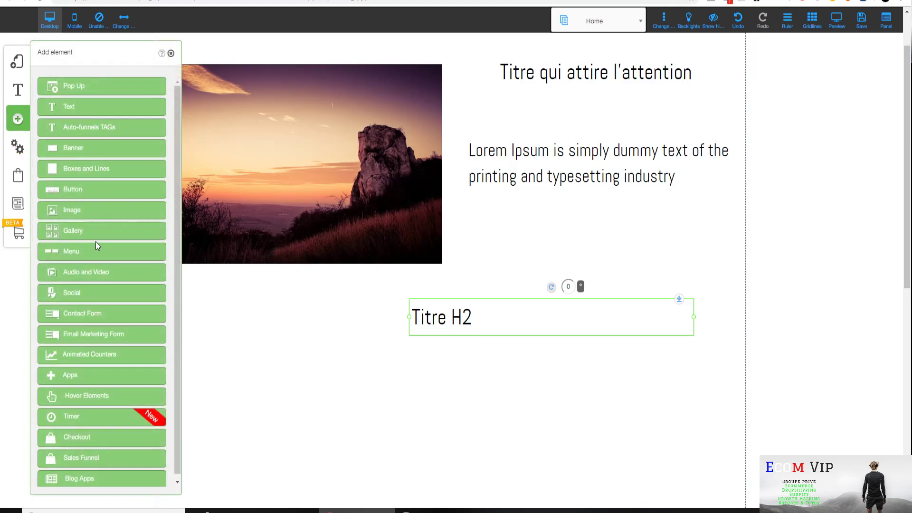
click(104, 275)
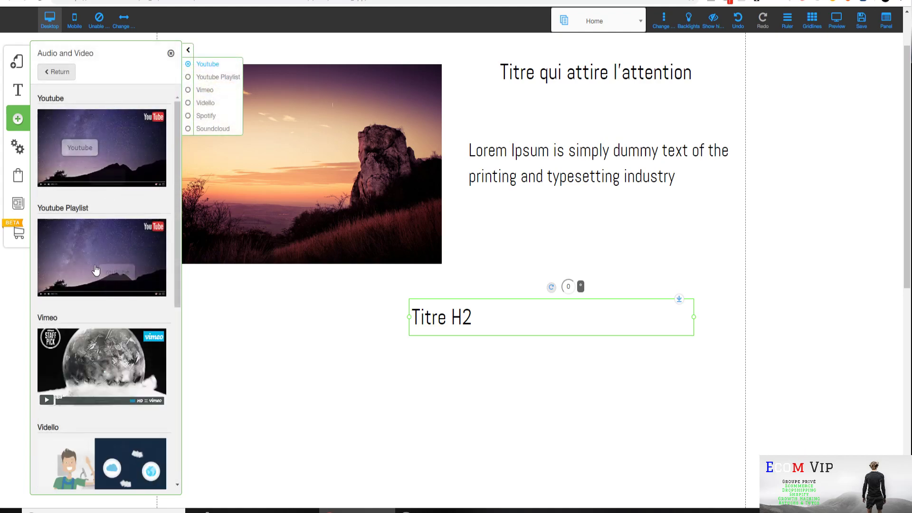
scroll(86, 336, down, 3)
scroll(87, 336, down, 3)
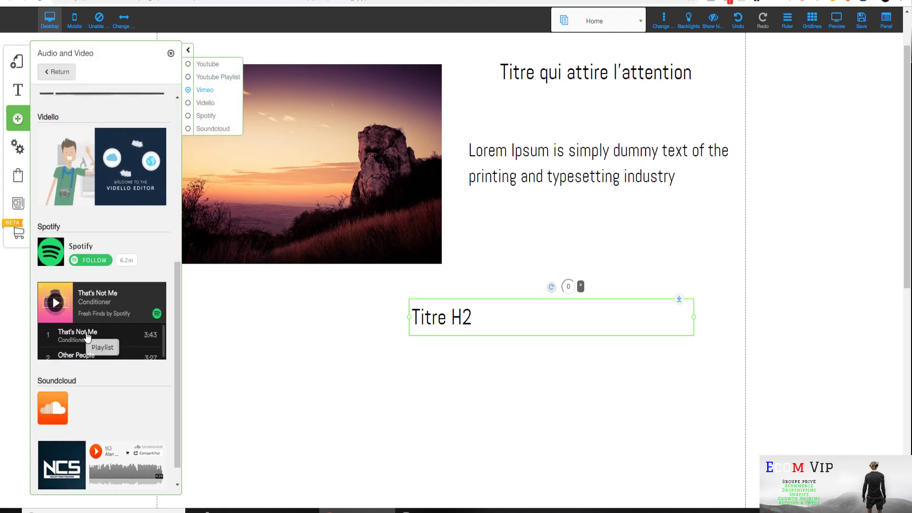
scroll(75, 366, up, 6)
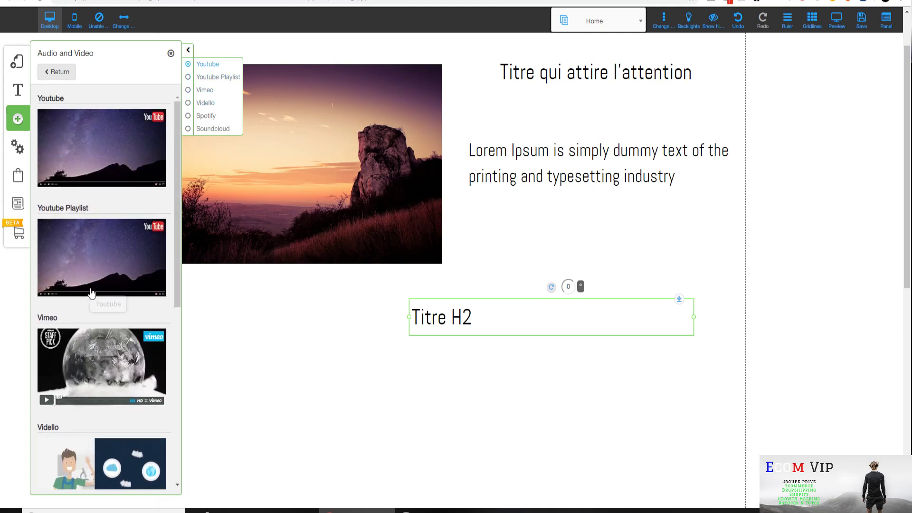
drag(97, 165, 463, 429)
scroll(501, 417, down, 6)
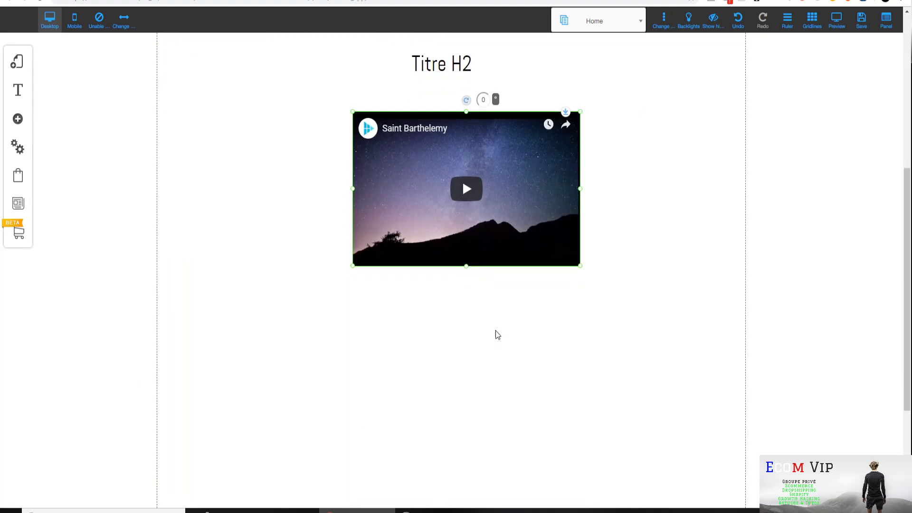
scroll(483, 230, up, 3)
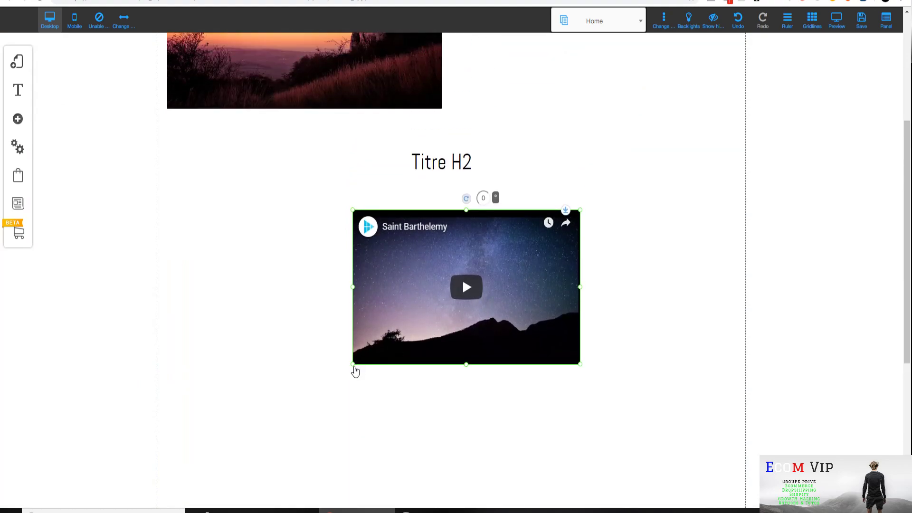
Enlarge the Youtube video and centre it between the guide lines under "Titre H2".
drag(353, 367, 219, 467)
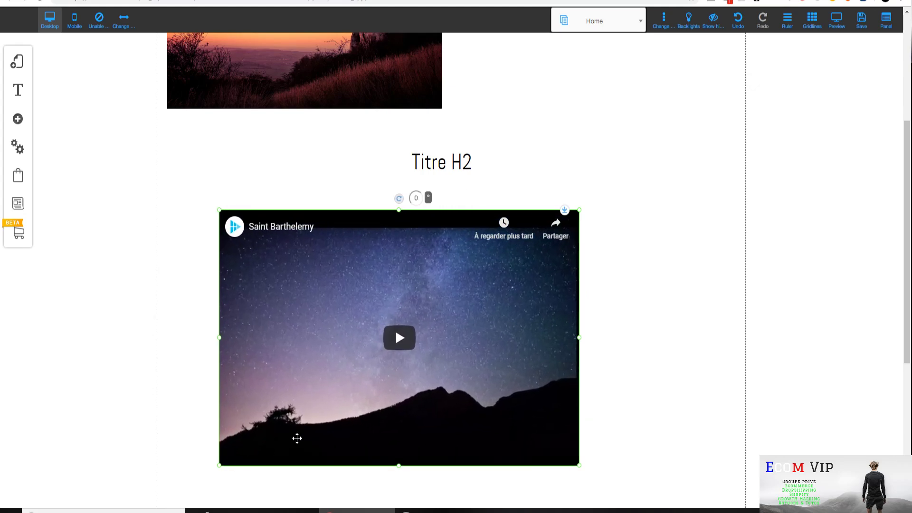
drag(362, 397, 394, 390)
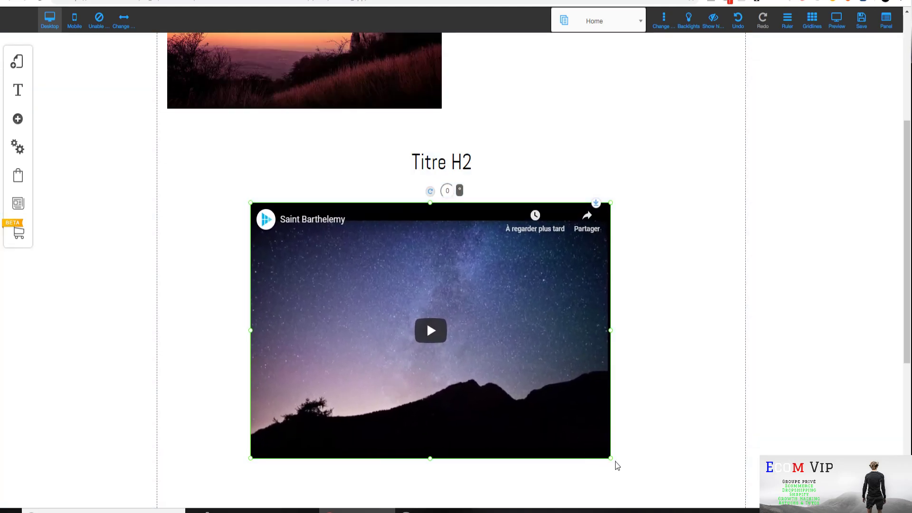
drag(613, 464, 674, 483)
drag(614, 429, 563, 422)
scroll(564, 421, down, 3)
scroll(564, 422, up, 3)
scroll(503, 419, down, 3)
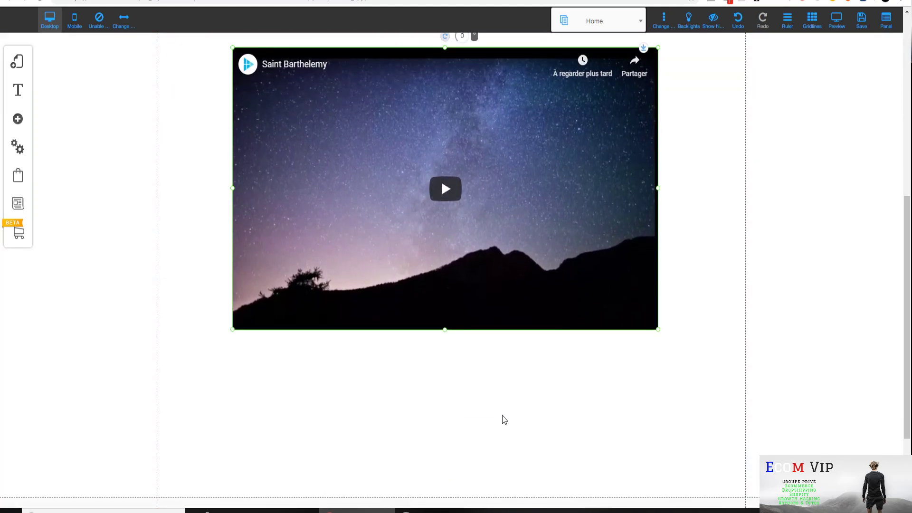
Add a medium H3 title text element and place it centred below the video.
click(18, 119)
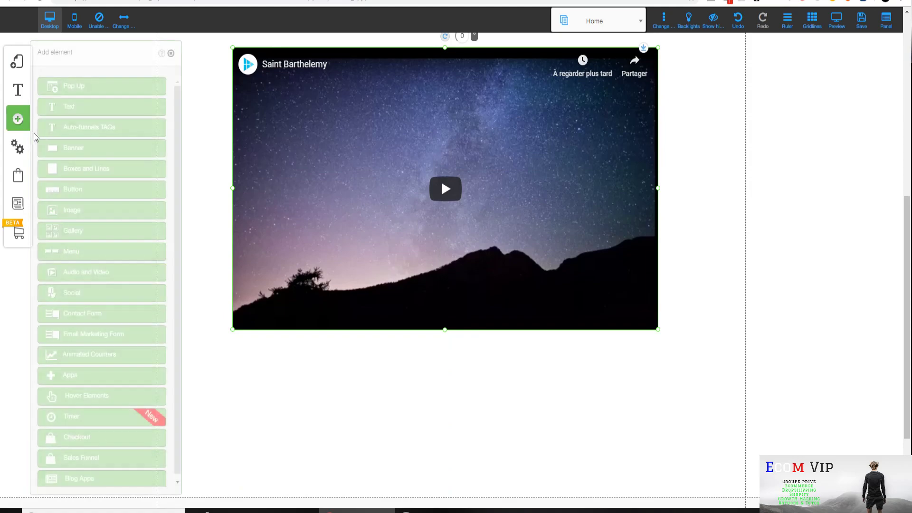
click(104, 116)
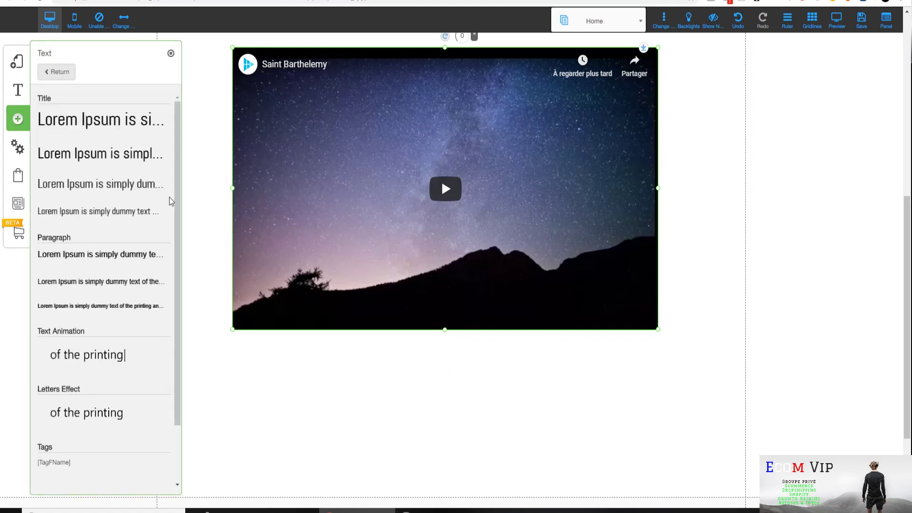
click(119, 190)
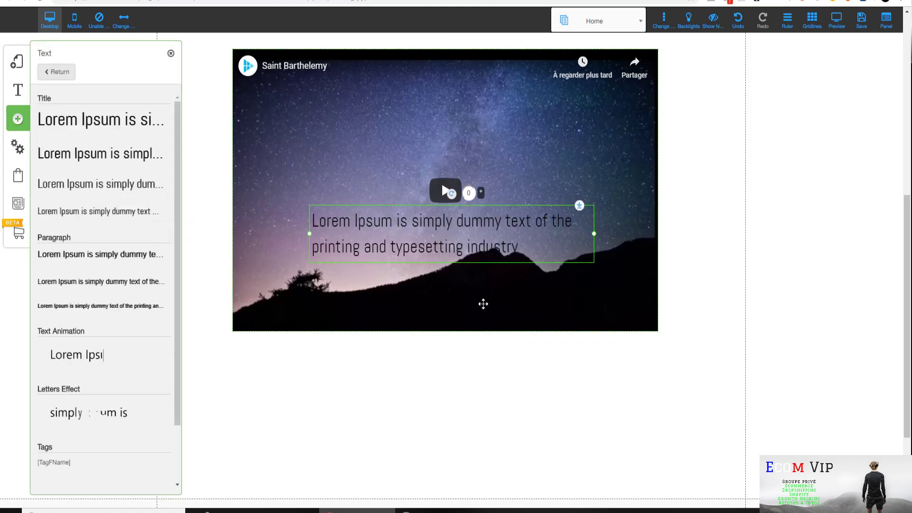
scroll(482, 303, up, 6)
scroll(433, 316, down, 7)
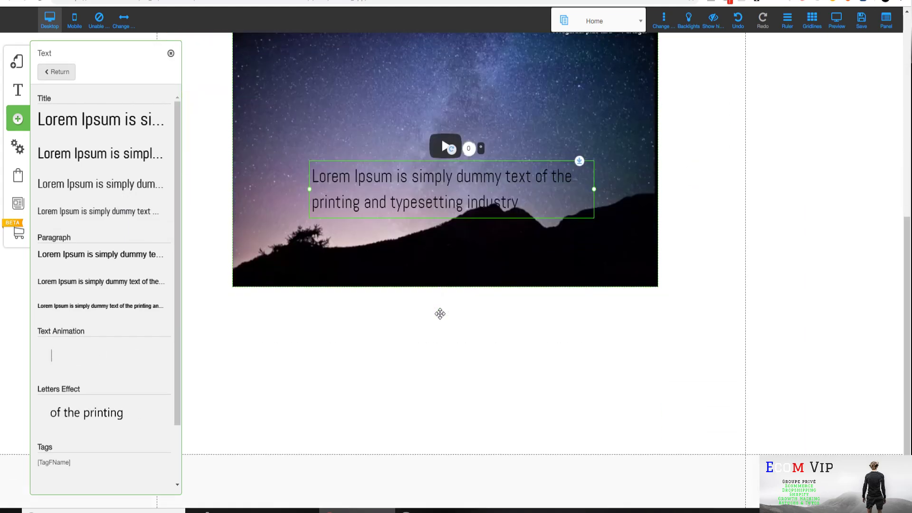
drag(443, 195, 451, 346)
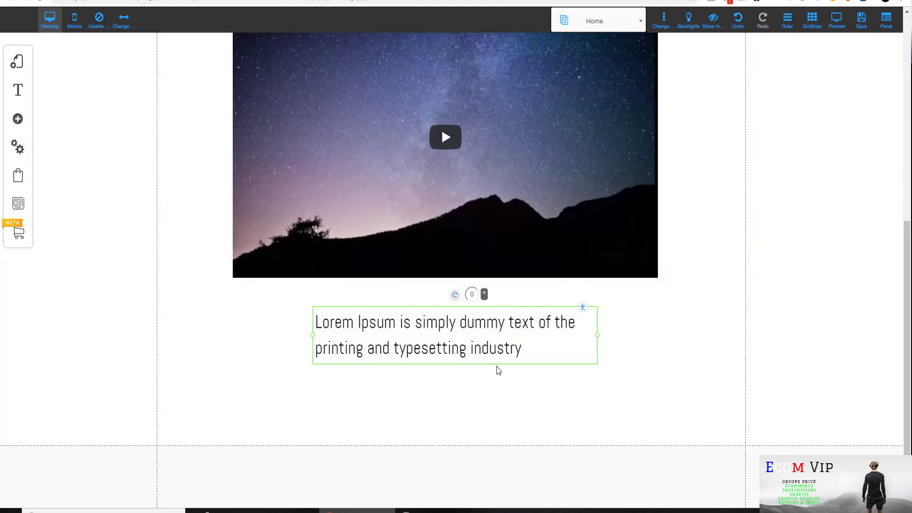
Extend the body section downward to make room below the text under the video.
scroll(484, 346, up, 8)
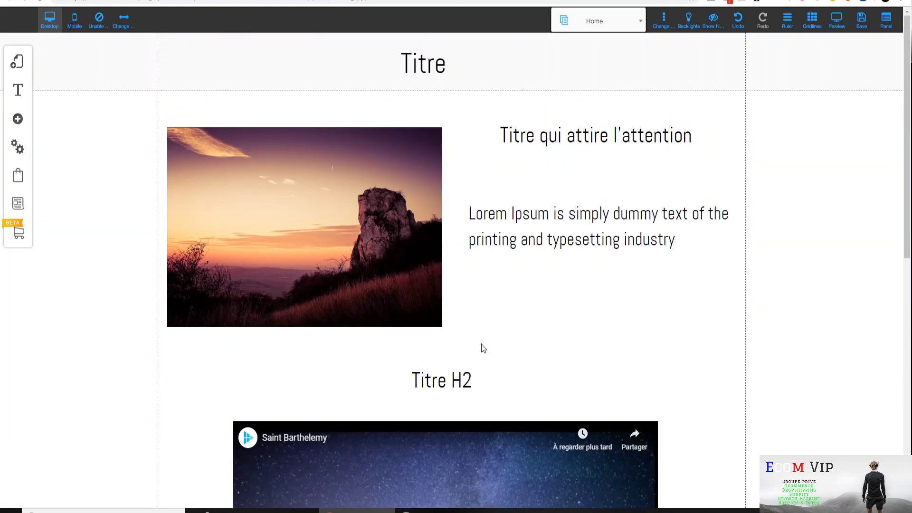
scroll(482, 344, down, 5)
scroll(482, 344, down, 5)
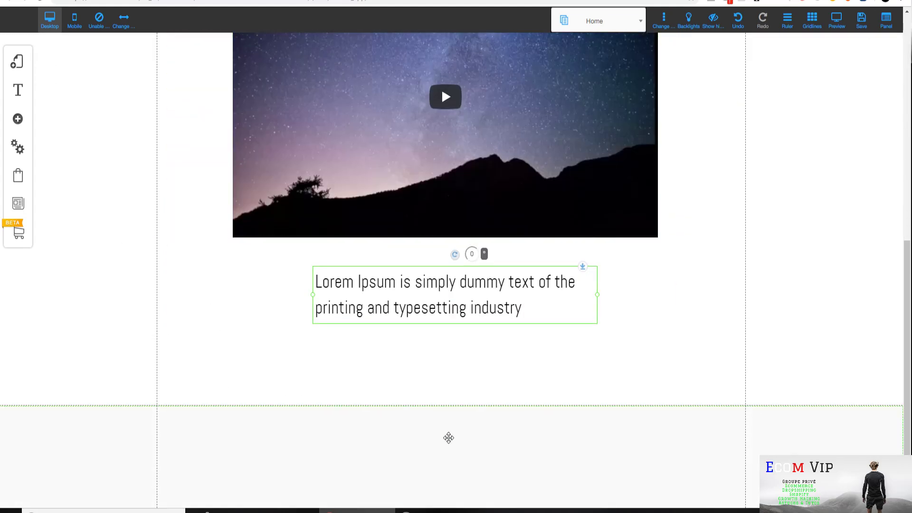
scroll(525, 275, down, 3)
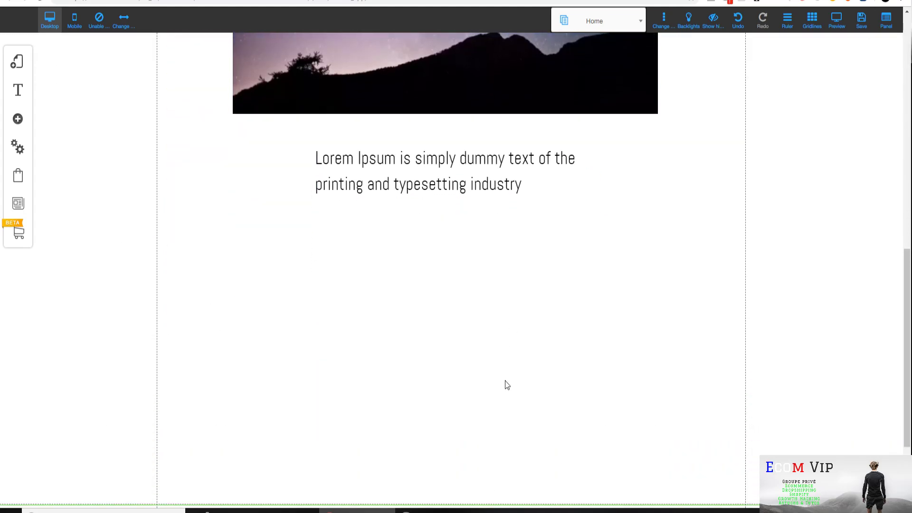
scroll(496, 389, down, 3)
scroll(497, 349, up, 5)
scroll(498, 346, up, 4)
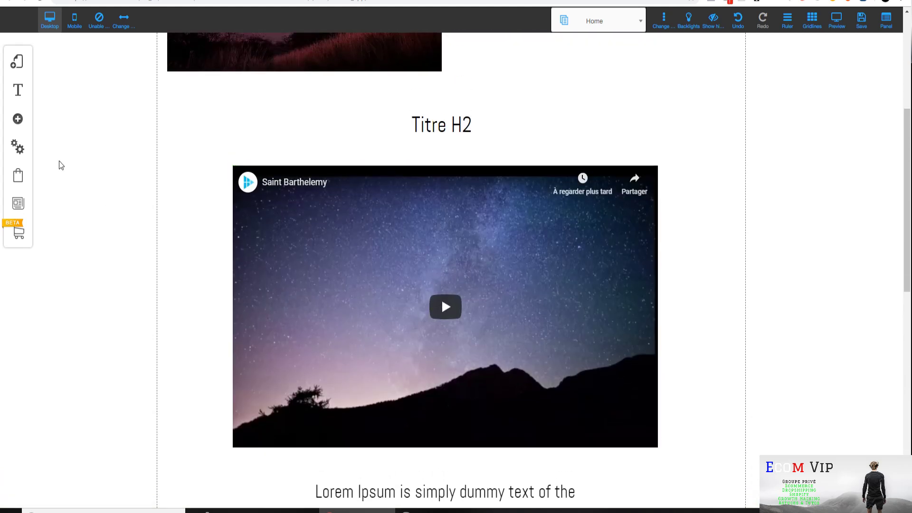
Add the yellow "REGISTER NOW" button with a blue outline and payment logos onto the page.
click(17, 119)
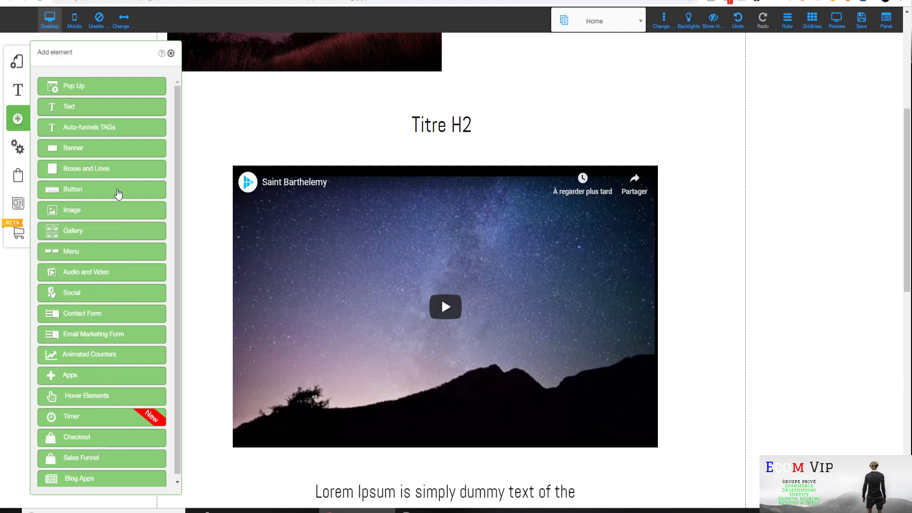
click(110, 190)
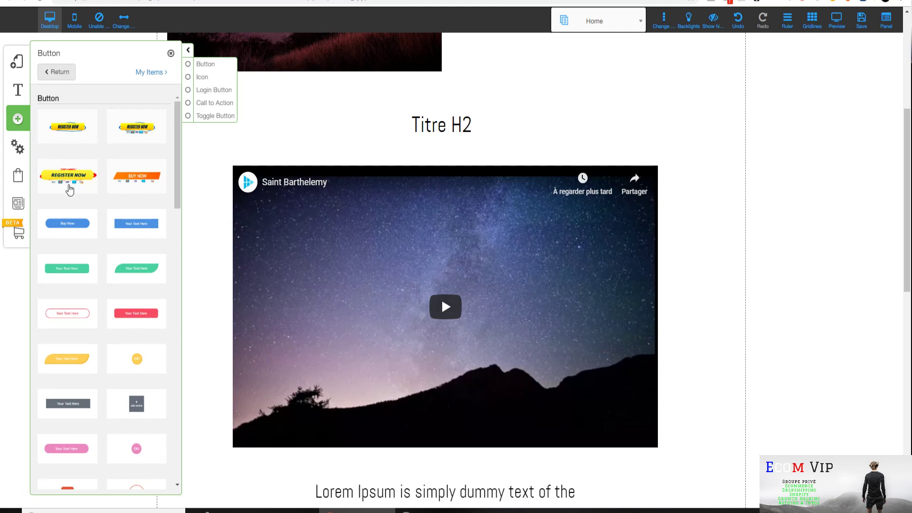
scroll(114, 339, down, 15)
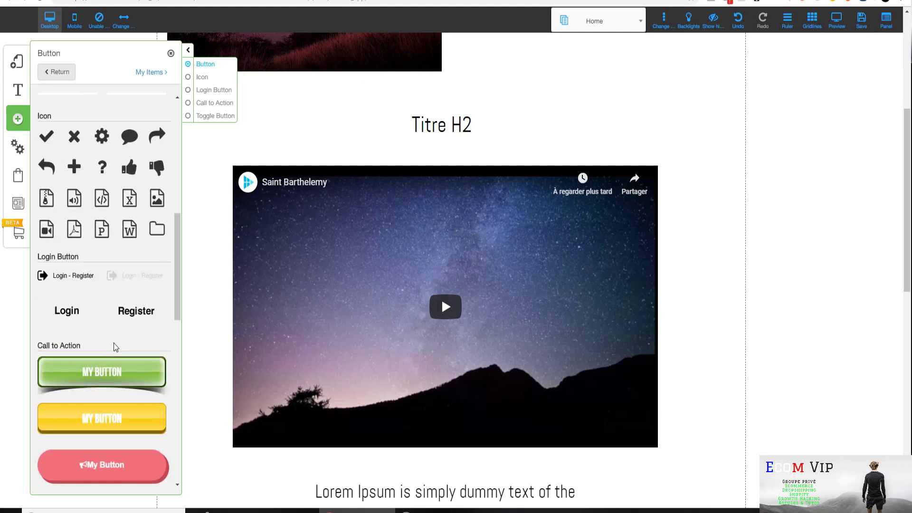
scroll(113, 328, up, 4)
scroll(108, 338, down, 5)
scroll(108, 304, up, 15)
drag(133, 138, 407, 260)
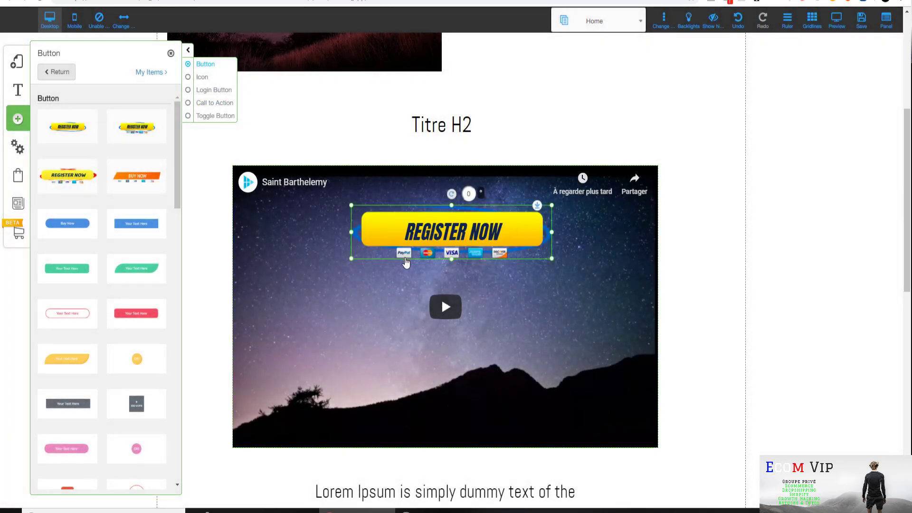
Move the lower text, video and "Titre H2" down, and place the button between the landscape image and the title.
scroll(459, 314, down, 5)
click(460, 322)
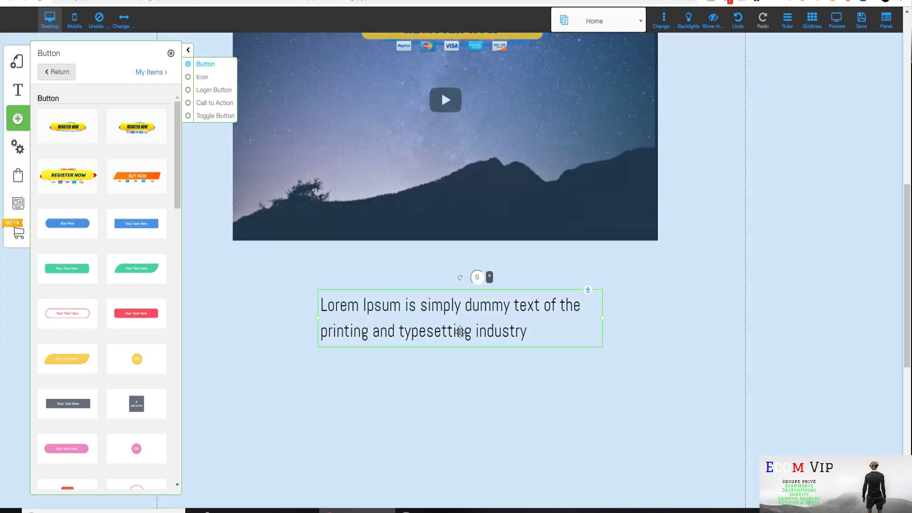
click(478, 285)
scroll(476, 292, up, 6)
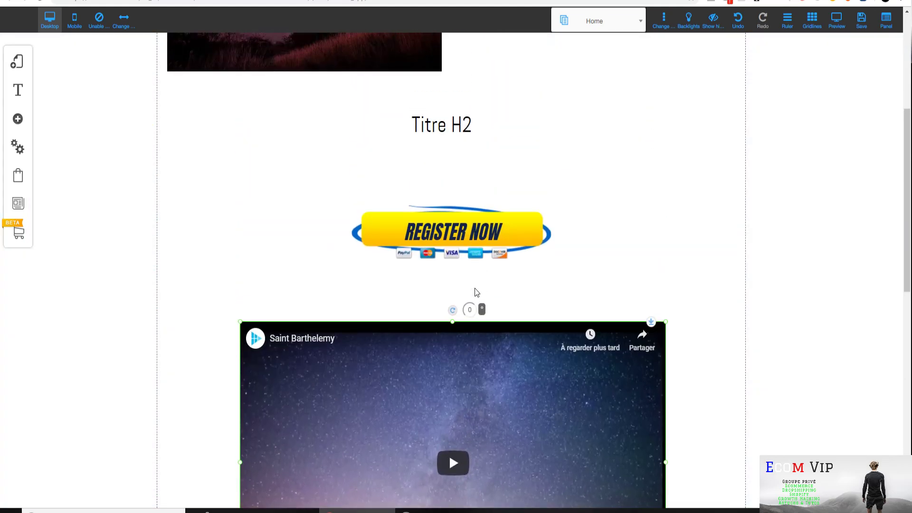
drag(455, 238, 464, 167)
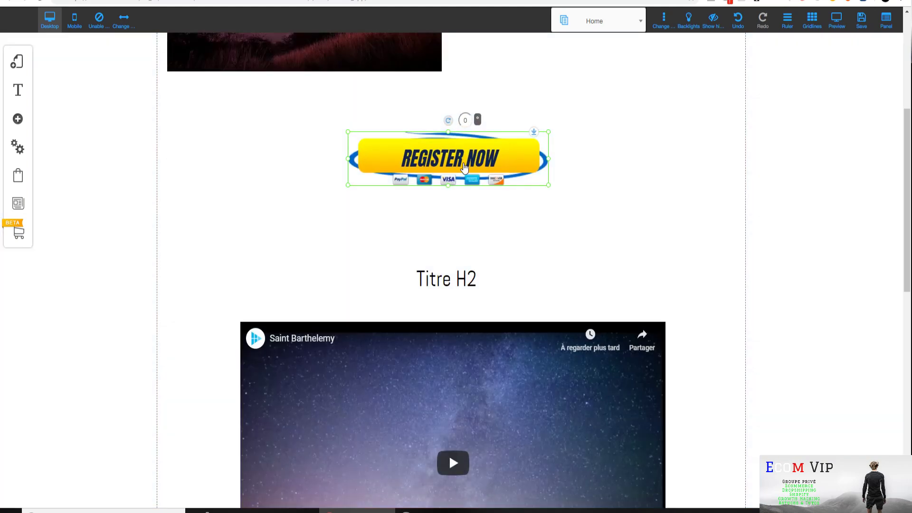
Change the button's text to "achete maintenant" and recentre the button below the image.
click(470, 164)
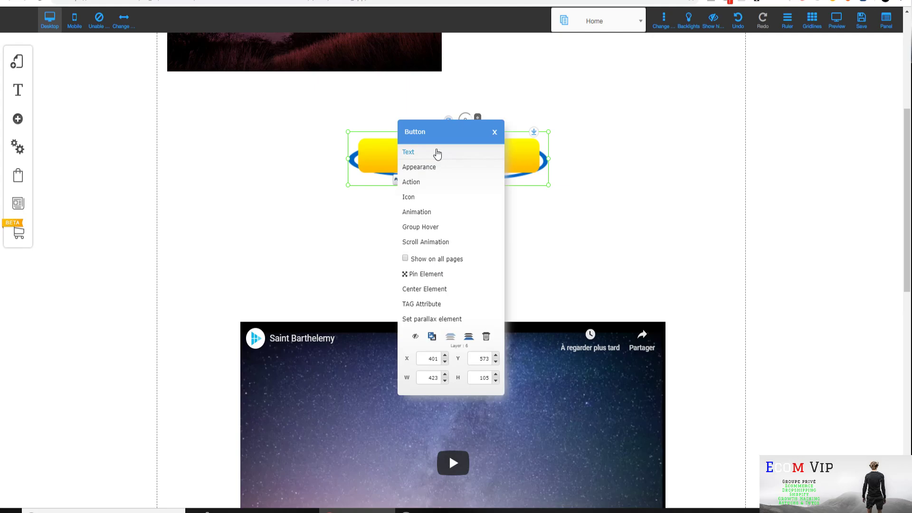
click(437, 152)
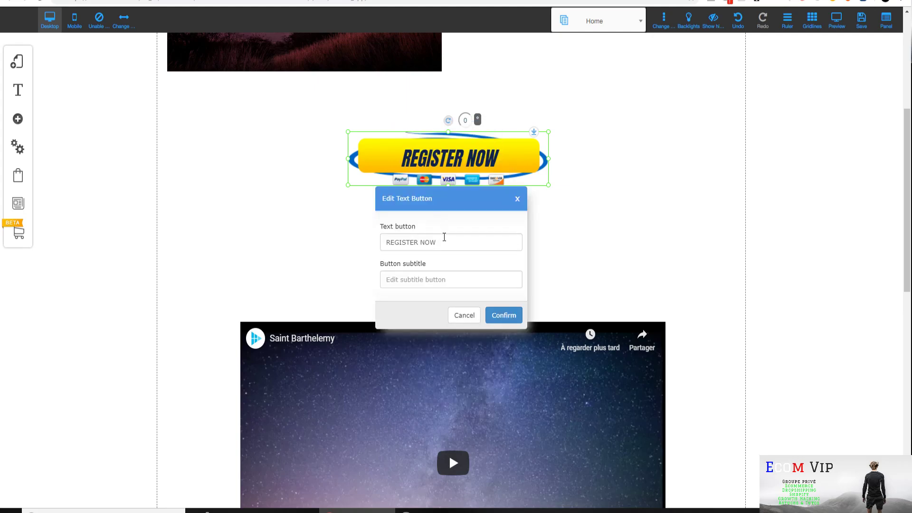
drag(444, 236, 361, 255)
text(ache)
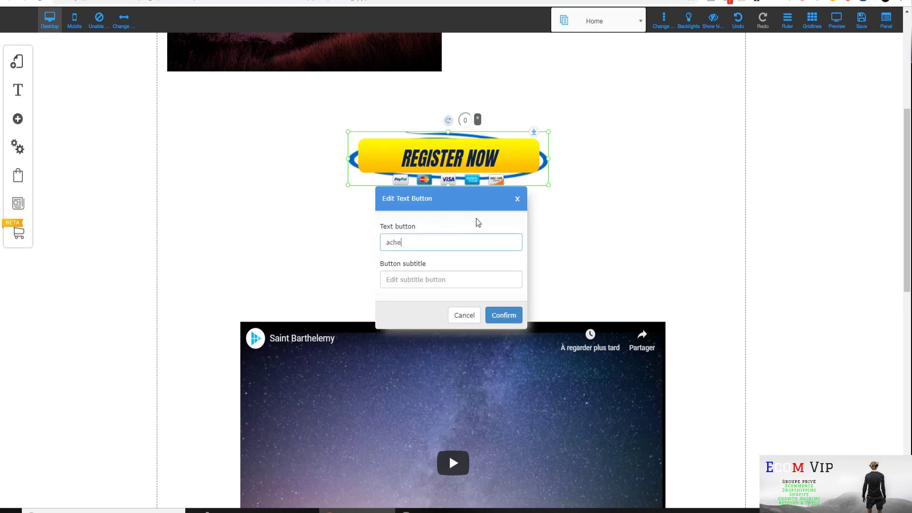
text(tez maintenant)
click(504, 315)
drag(494, 164, 496, 152)
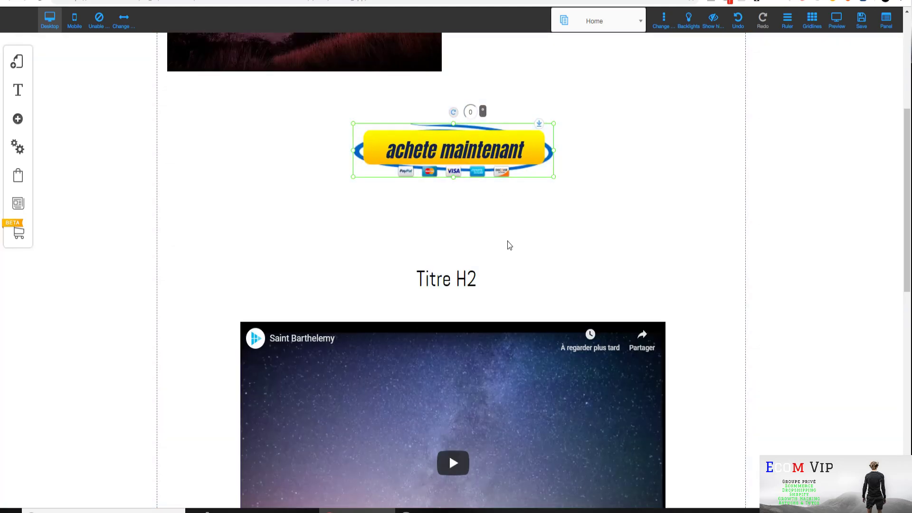
Review the configuration options available for the "achete maintenant" button.
scroll(508, 241, up, 3)
scroll(497, 320, down, 2)
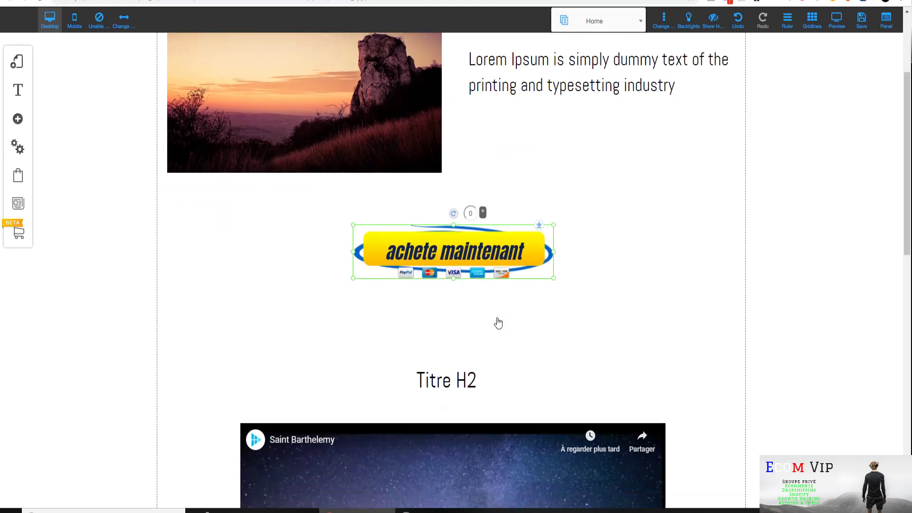
scroll(497, 319, up, 1)
double_click(490, 249)
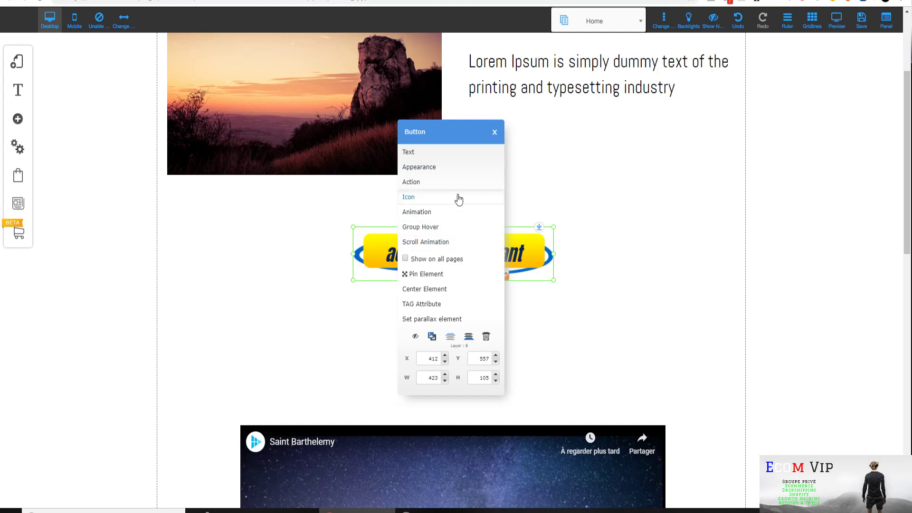
click(550, 357)
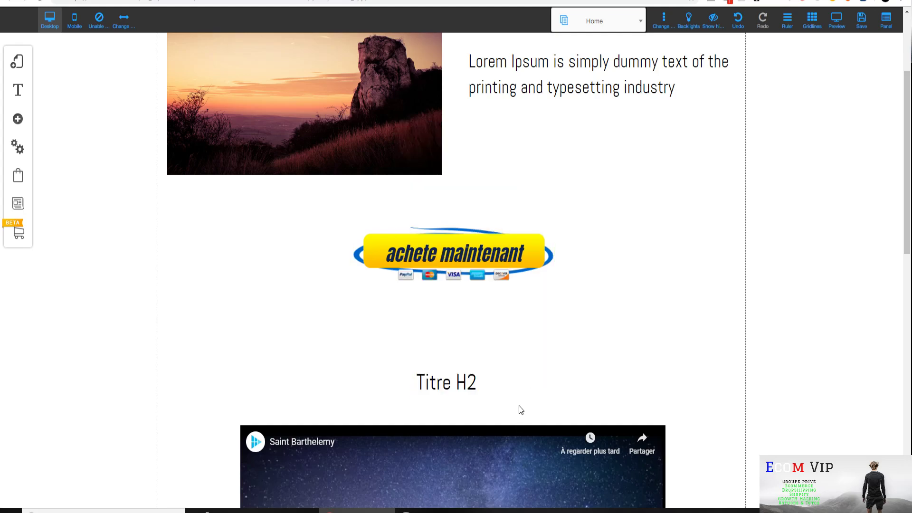
Move the lower text, the video and "Titre H2" further down to free space below the "achete maintenant" button.
scroll(520, 422, down, 3)
click(466, 240)
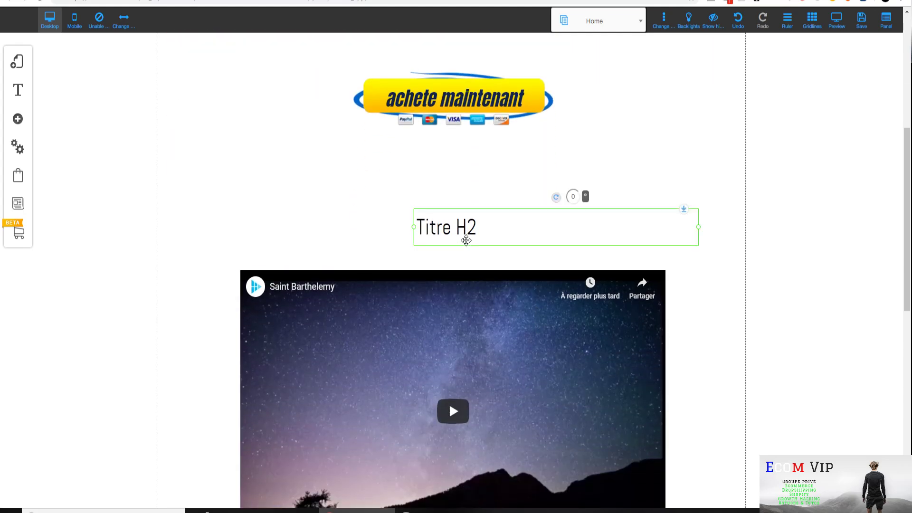
click(429, 179)
scroll(456, 130, up, 3)
scroll(93, 121, down, 1)
scroll(498, 304, down, 12)
click(478, 244)
scroll(469, 236, up, 1)
scroll(468, 228, up, 2)
drag(463, 162, 477, 332)
scroll(476, 259, up, 4)
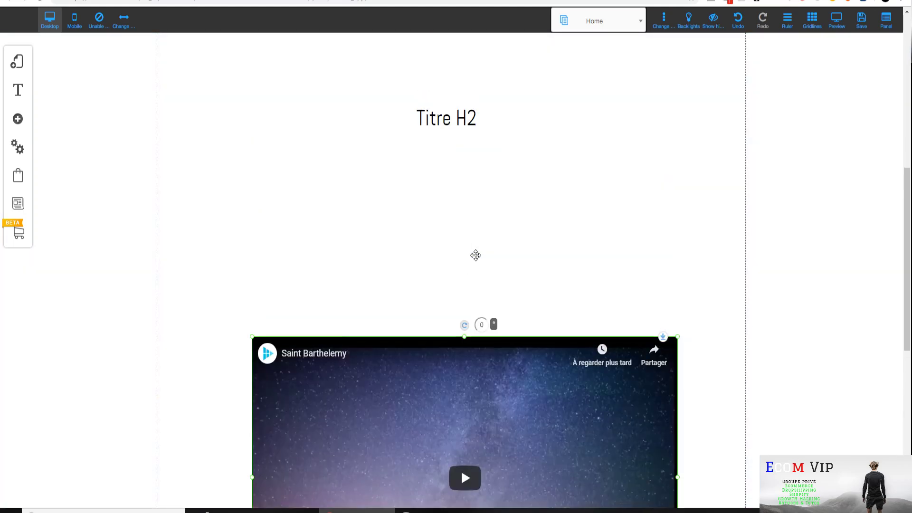
drag(457, 122, 447, 216)
scroll(442, 210, up, 5)
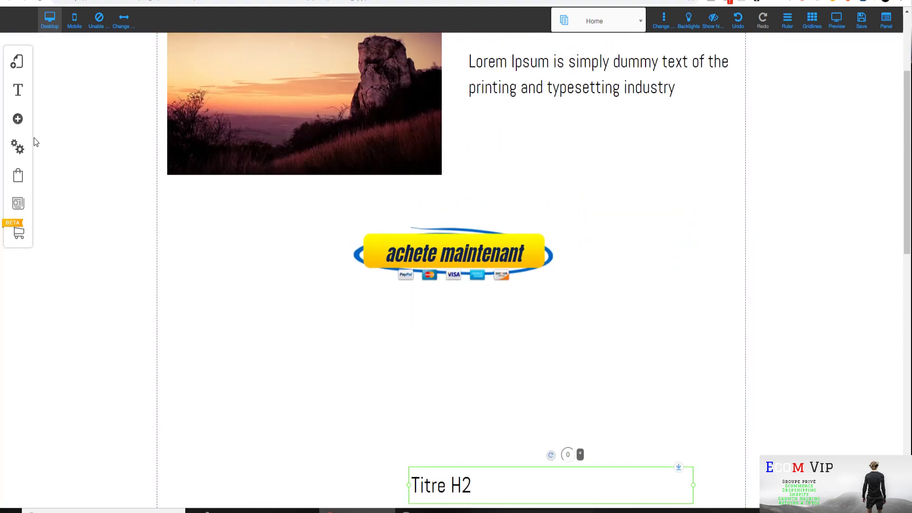
Add the brown circular countdown timer and place it between the "achete maintenant" button and "Titre H2".
click(17, 120)
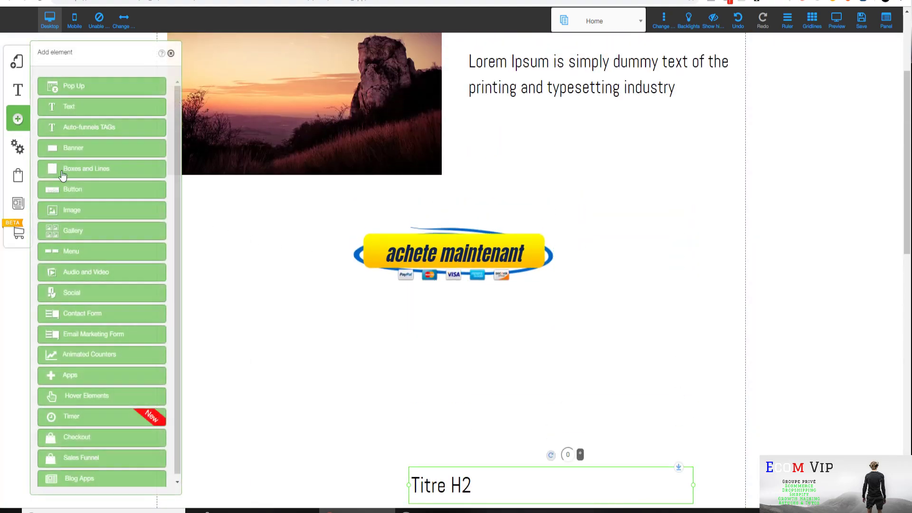
click(110, 417)
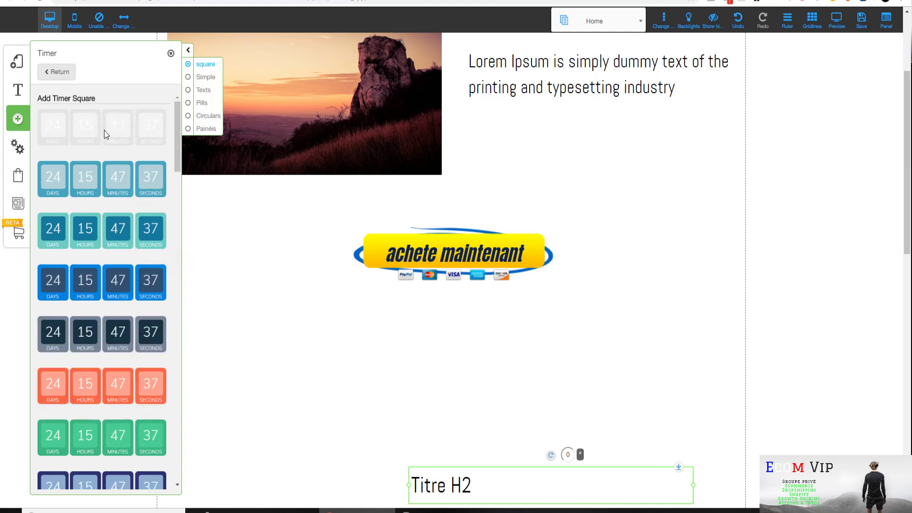
scroll(114, 351, down, 5)
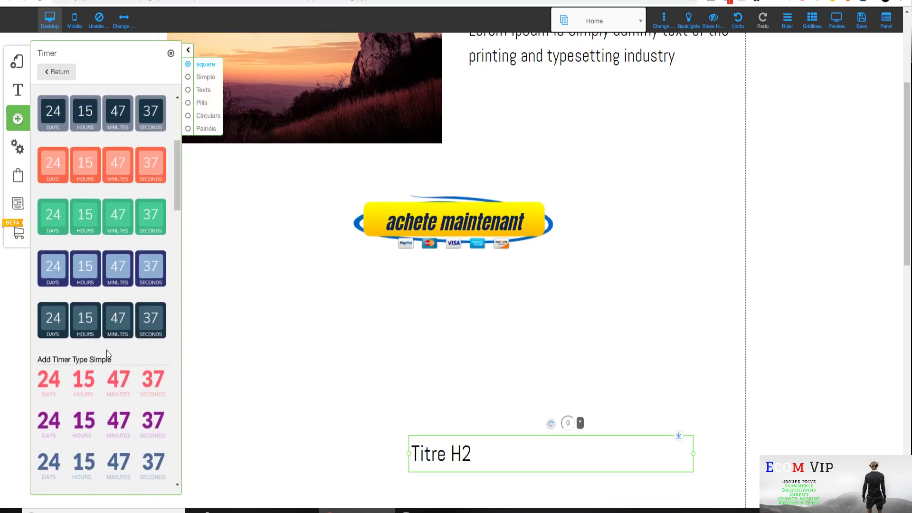
scroll(108, 353, down, 3)
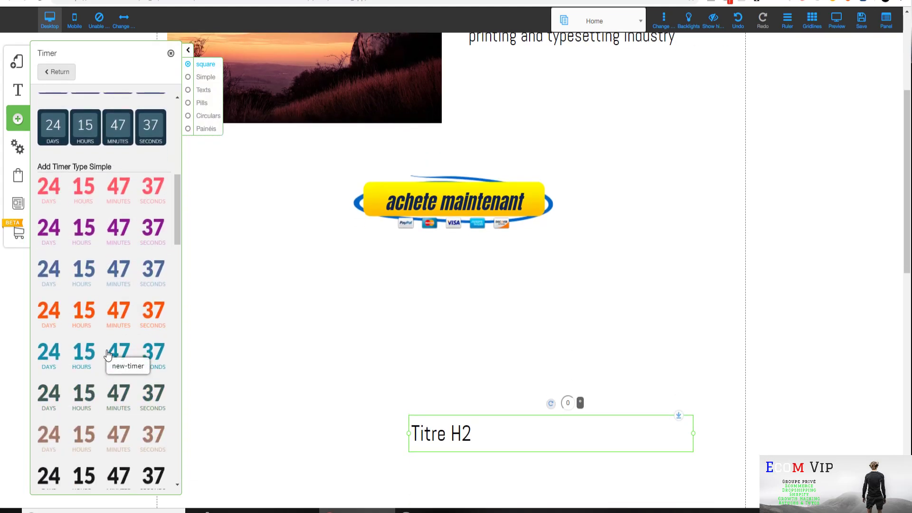
scroll(107, 354, down, 5)
scroll(106, 349, down, 10)
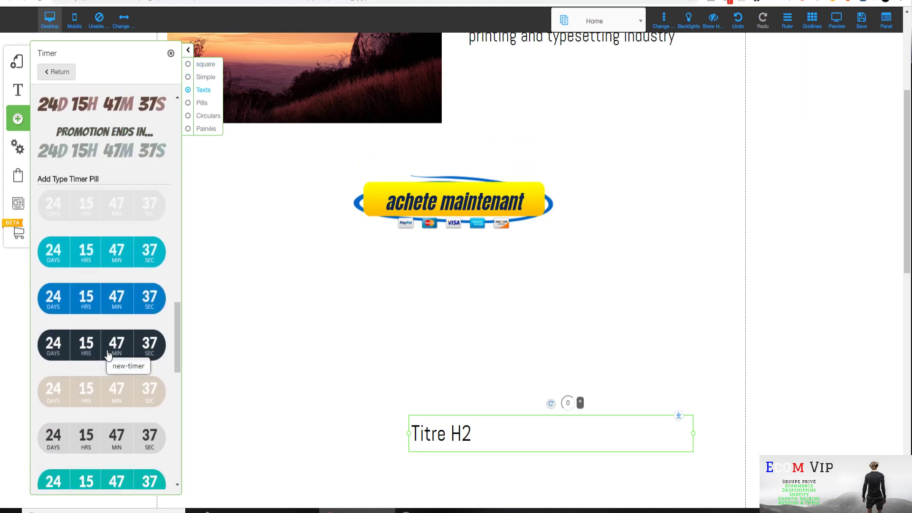
scroll(107, 354, down, 8)
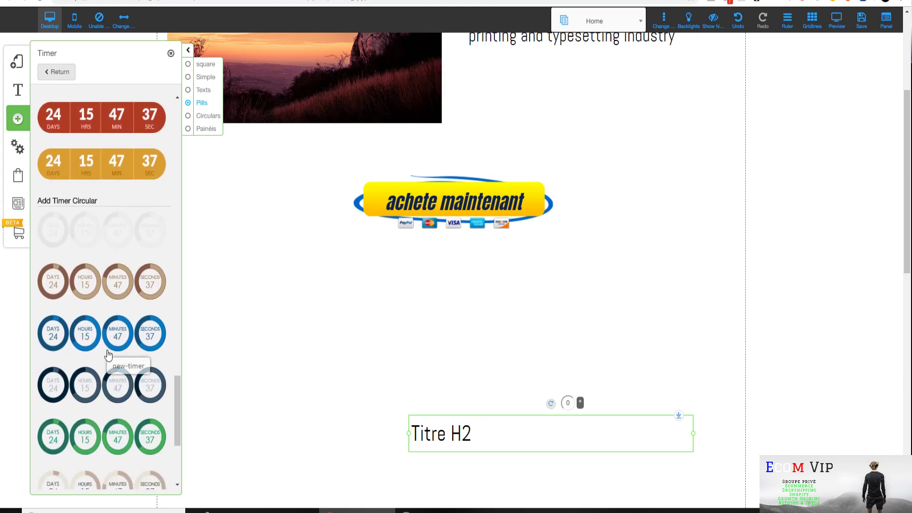
scroll(108, 354, up, 3)
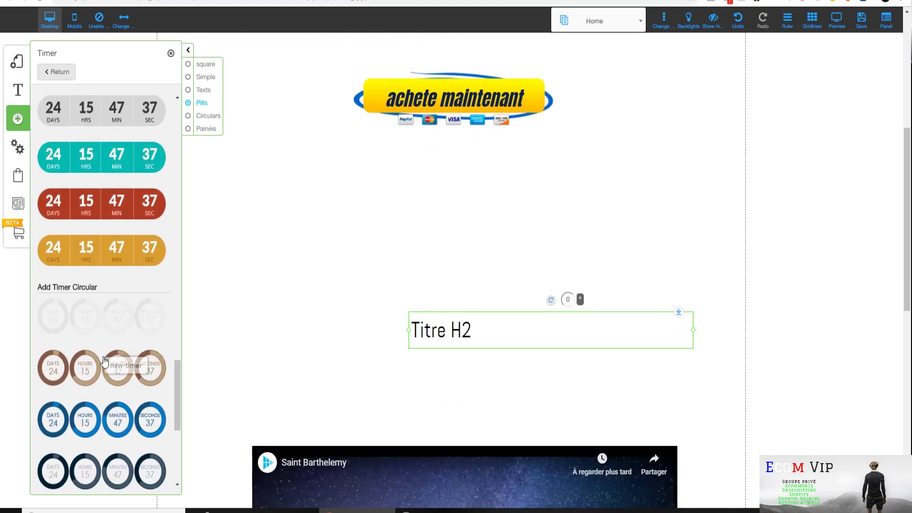
scroll(105, 362, down, 4)
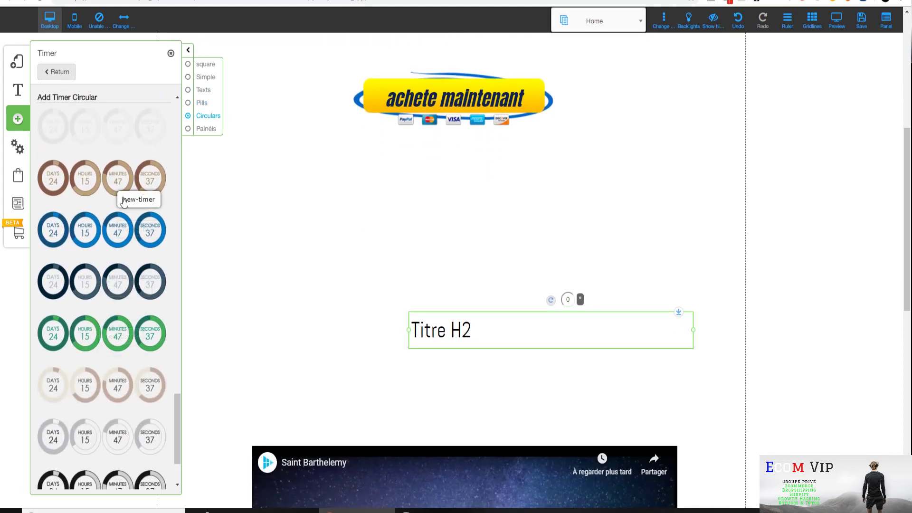
drag(177, 252, 359, 211)
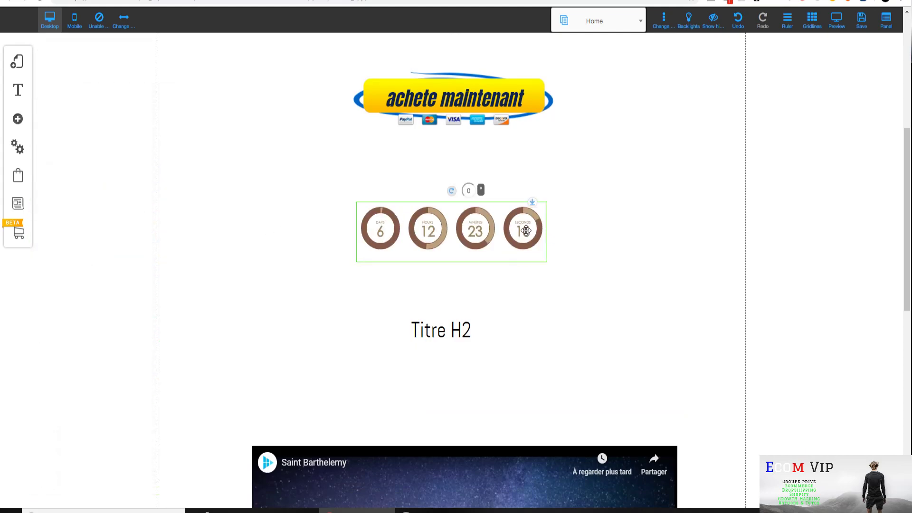
drag(482, 246, 473, 244)
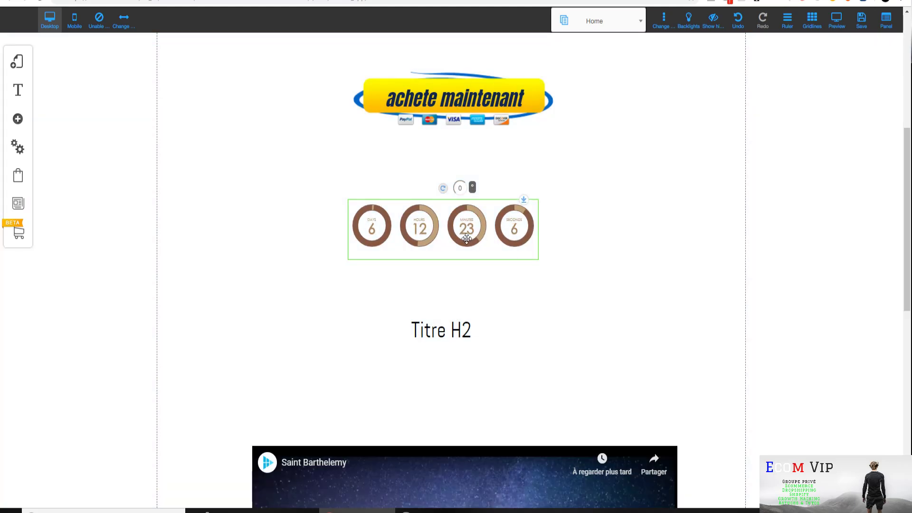
Enlarge the timer to 611 px wide and 181 px high, and recentre it below the button.
click(466, 239)
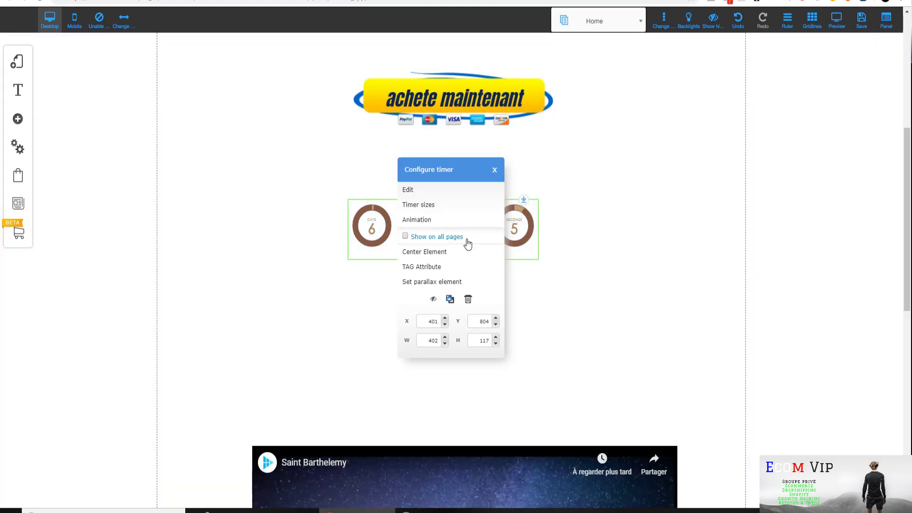
click(449, 206)
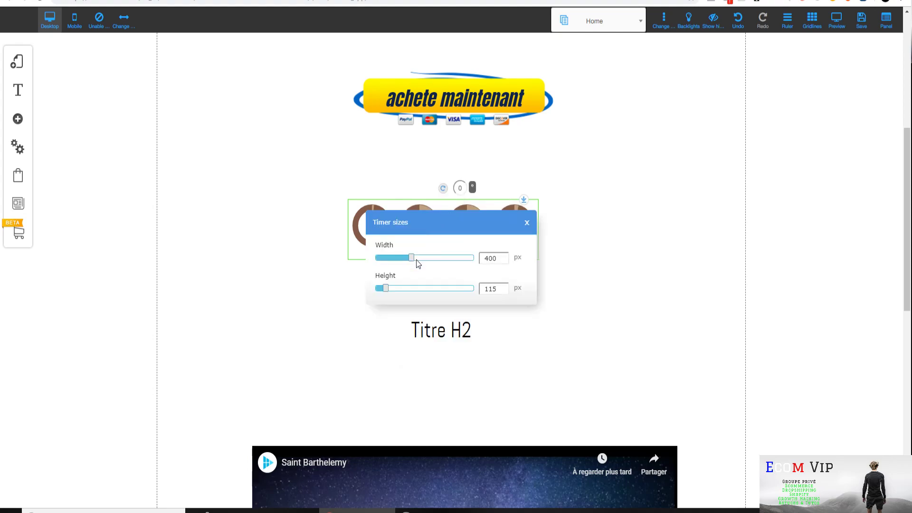
drag(410, 263, 448, 271)
drag(386, 293, 411, 292)
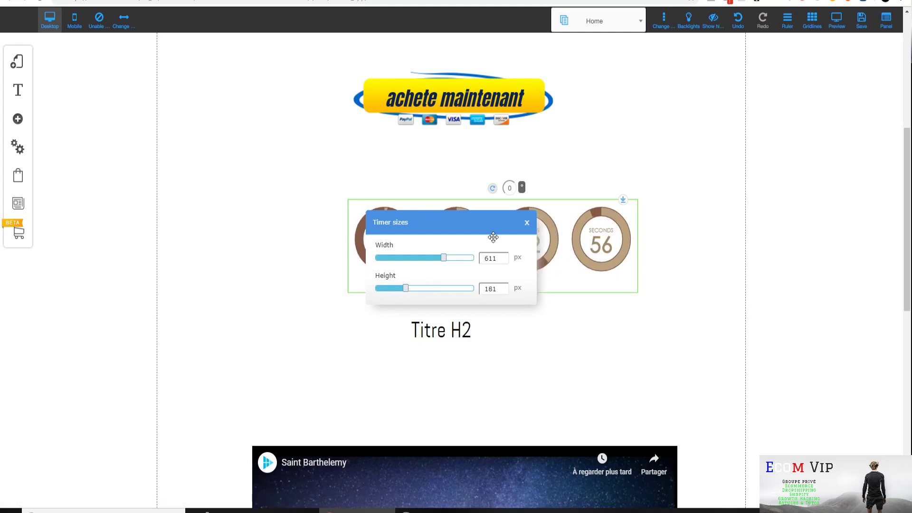
click(582, 355)
drag(501, 219, 467, 214)
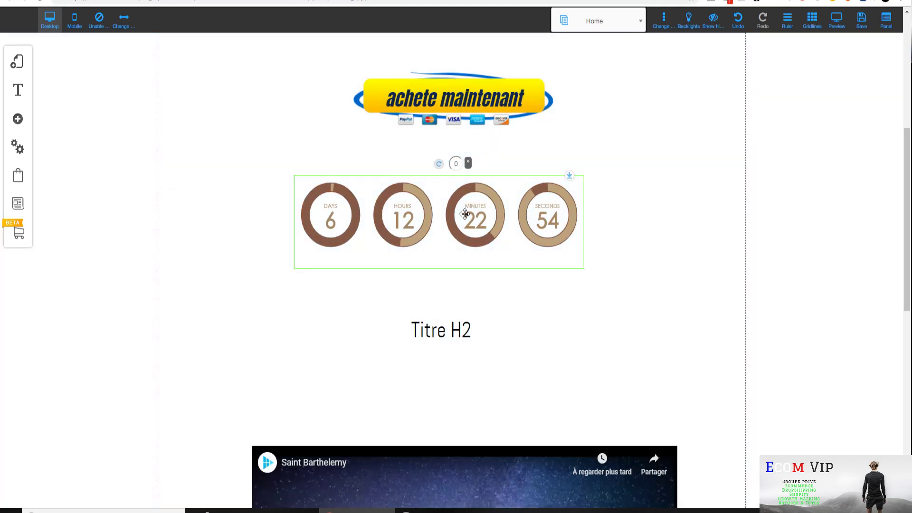
Review the countdown timer's settings and apply the Circles theme with a specific end date of 22/12/2018 at 11:36.
click(465, 213)
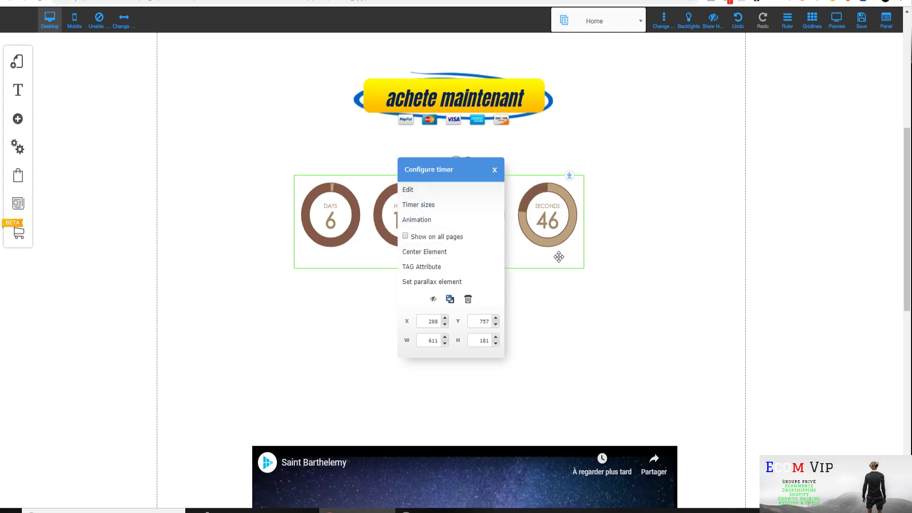
click(408, 190)
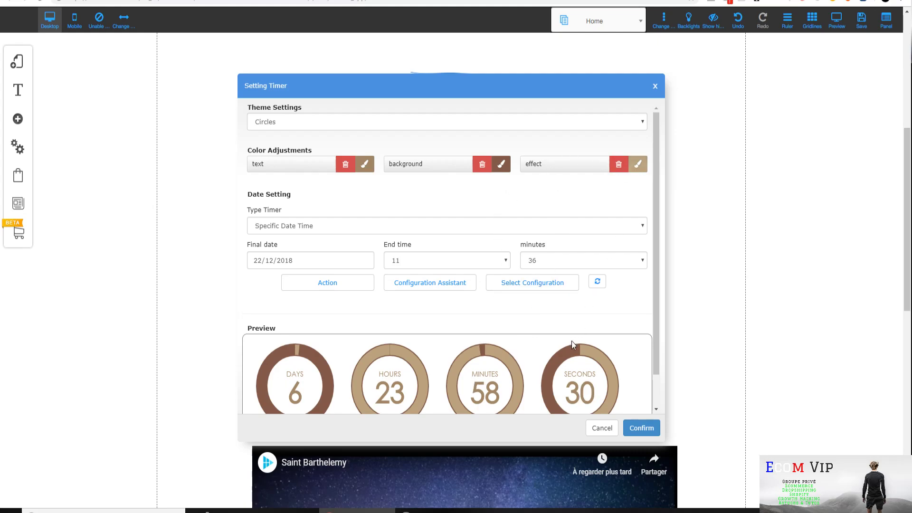
scroll(556, 247, down, 1)
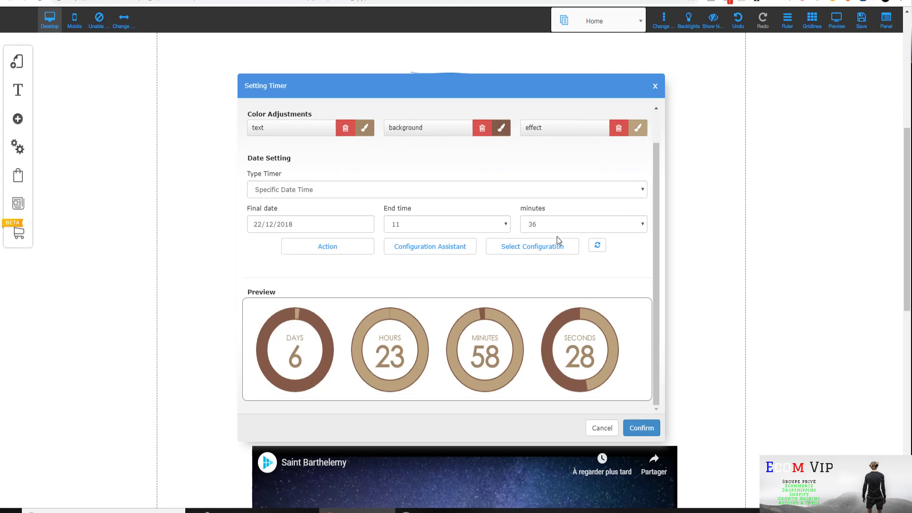
scroll(560, 280, up, 1)
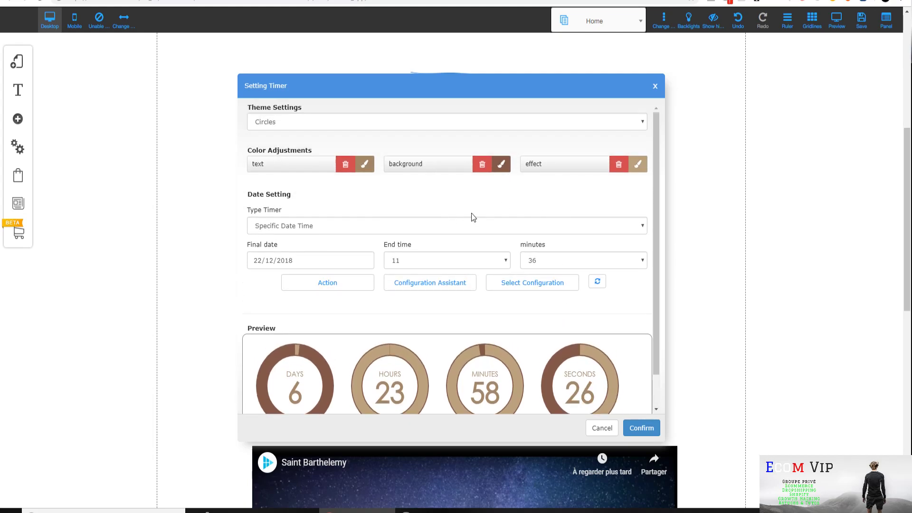
click(649, 427)
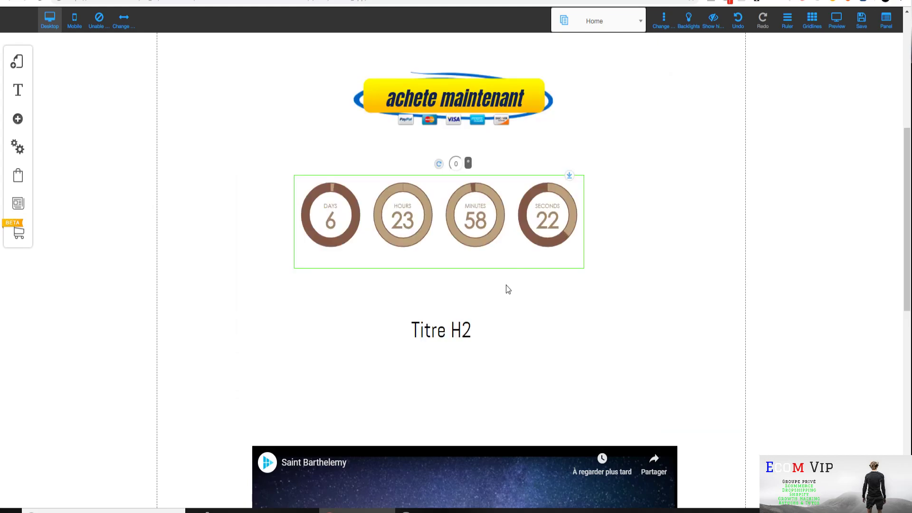
Move "Titre H2" and the video up to close the gap below the countdown timer.
scroll(468, 394, down, 3)
scroll(472, 367, up, 1)
drag(454, 378, 444, 264)
click(447, 226)
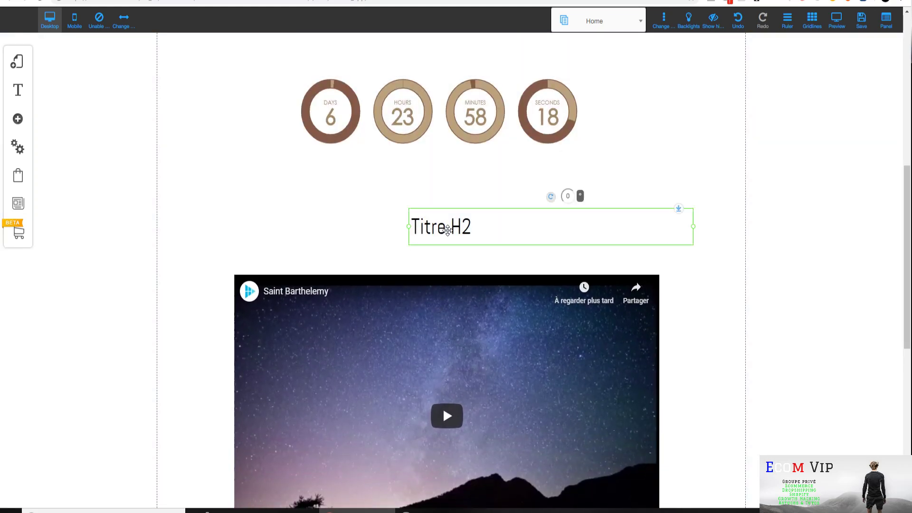
drag(446, 226, 446, 206)
click(449, 300)
drag(449, 299, 446, 274)
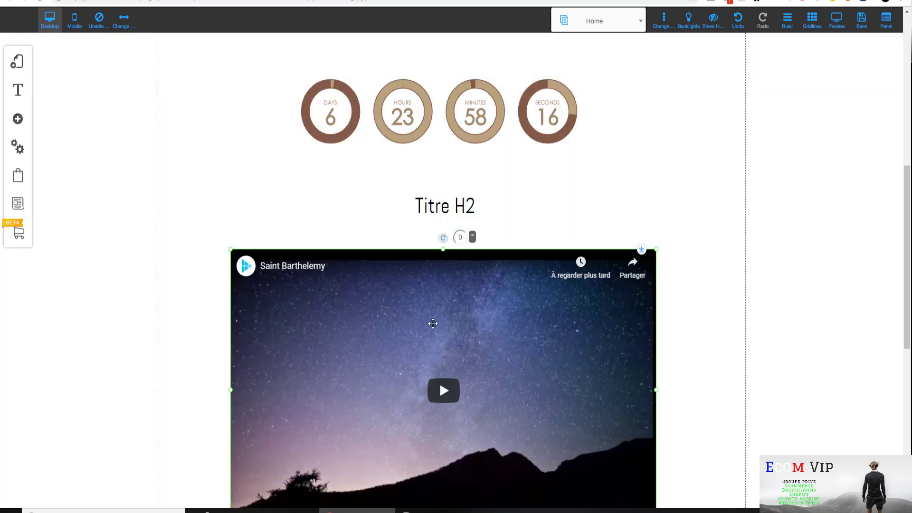
Move the Lorem Ipsum text up beneath the video and extend the page's lower boundary downward for more space.
scroll(311, 267, down, 1)
scroll(332, 309, down, 8)
drag(448, 240, 444, 194)
drag(426, 399, 442, 511)
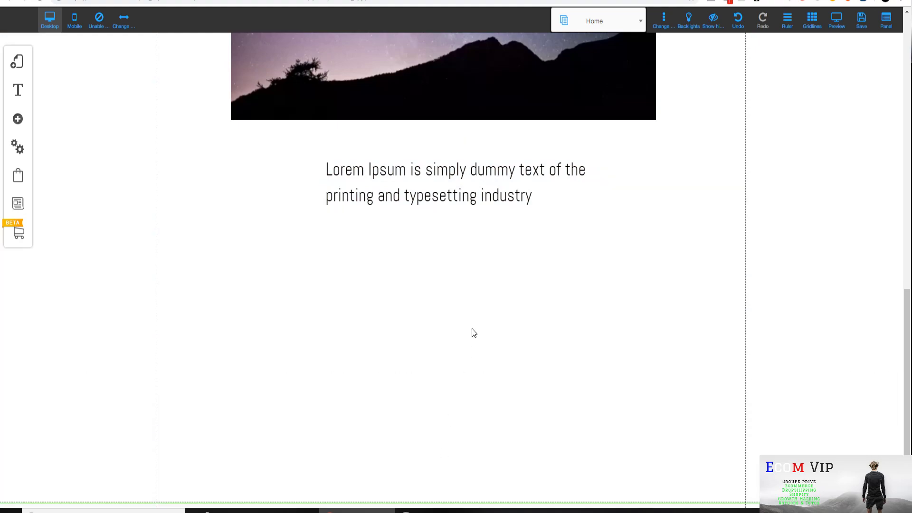
scroll(474, 314, down, 3)
drag(445, 400, 445, 500)
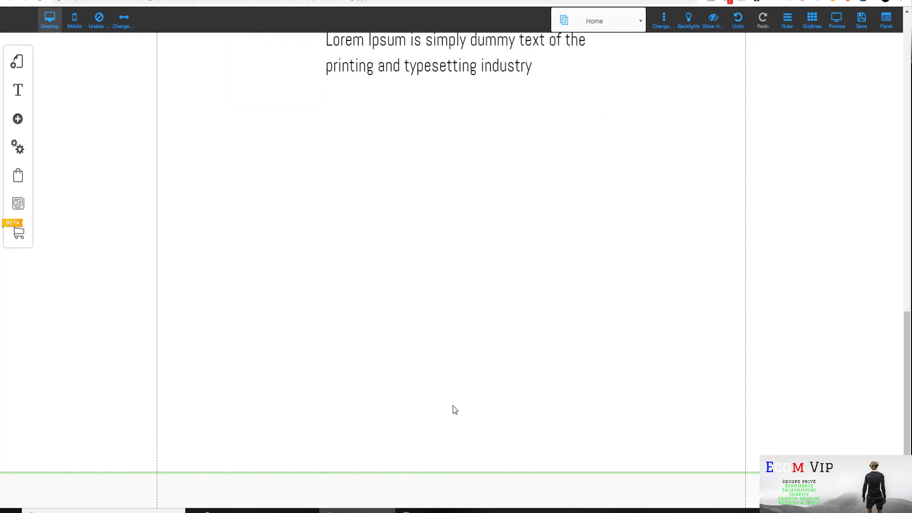
Examine the gallery types available among the page elements, including Image Gallery, Hover Gallery and Gallery Justified.
scroll(469, 347, up, 6)
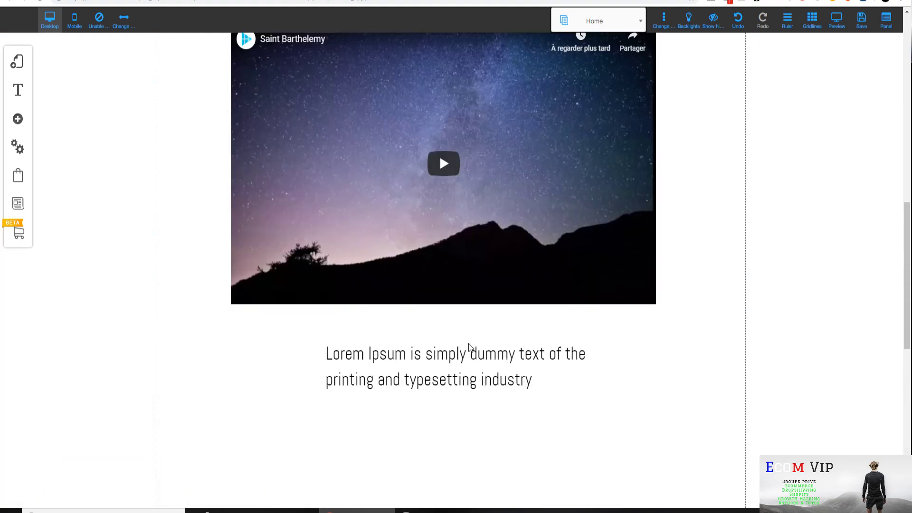
scroll(469, 345, up, 4)
scroll(464, 345, up, 1)
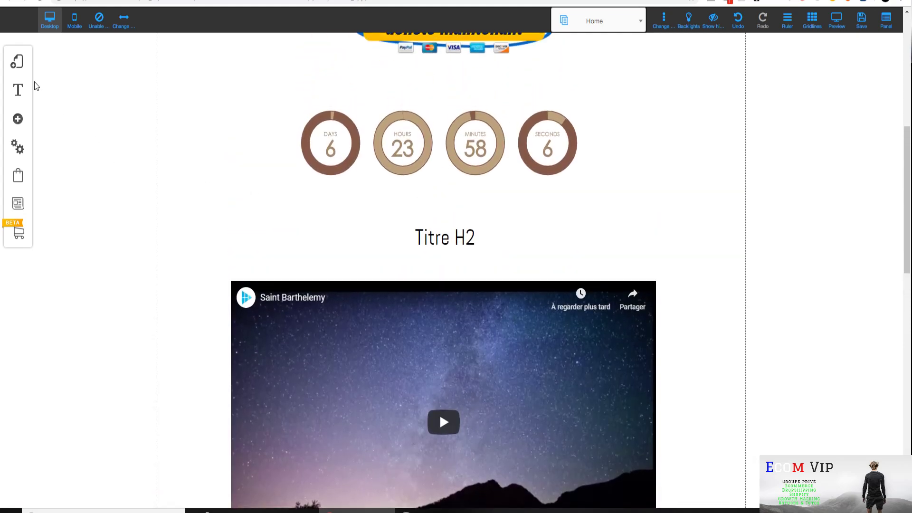
click(18, 118)
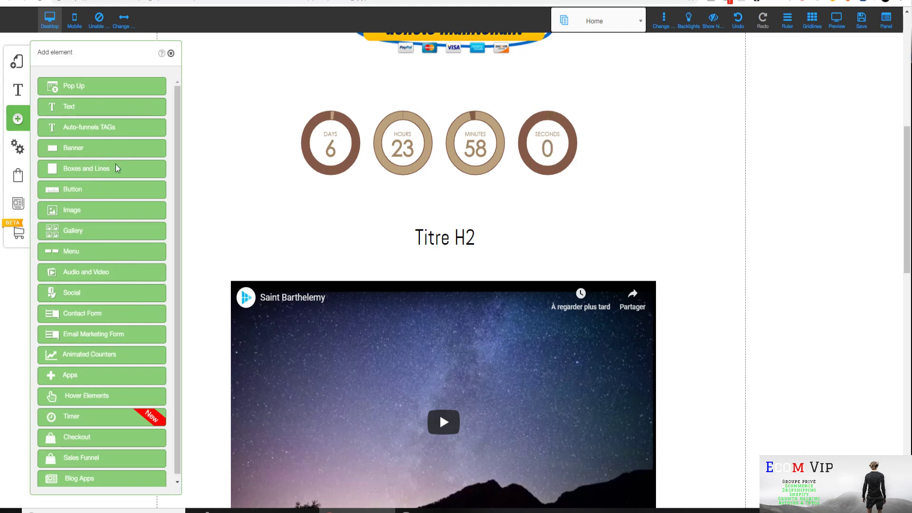
drag(123, 231, 125, 237)
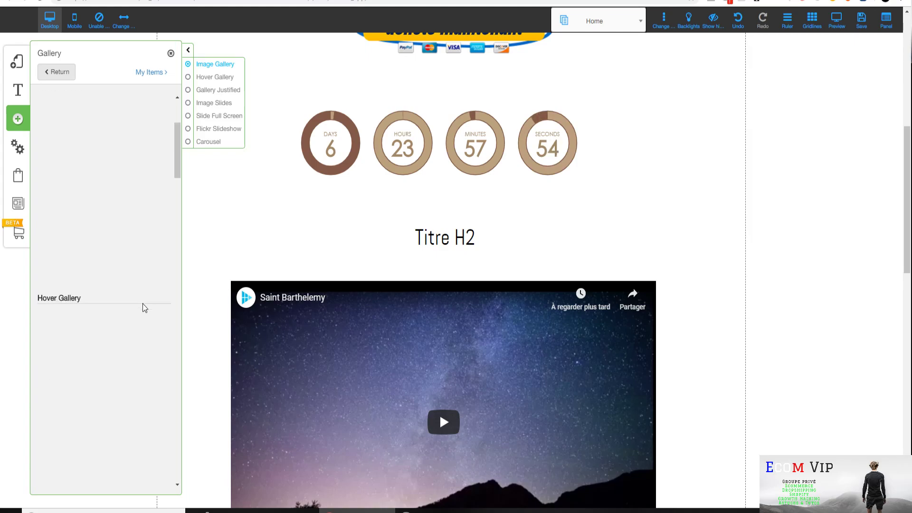
scroll(142, 303, up, 3)
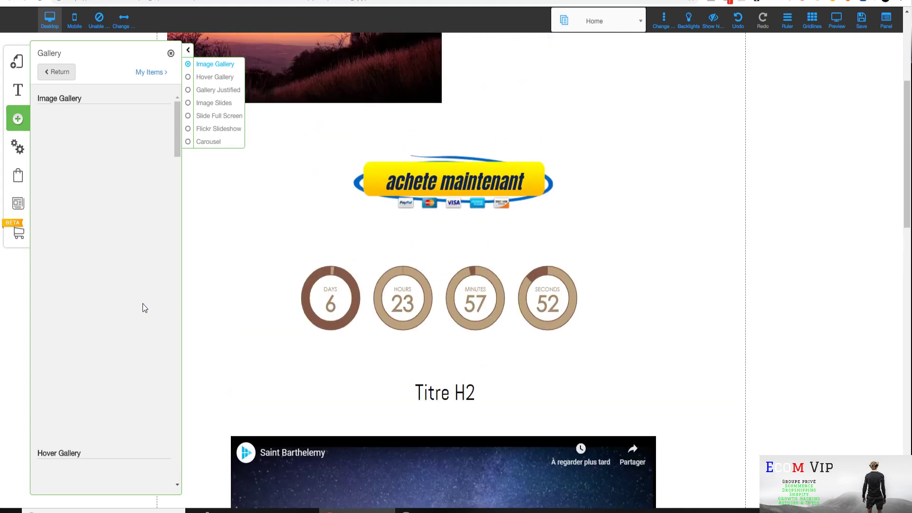
scroll(132, 235, down, 3)
scroll(132, 235, down, 5)
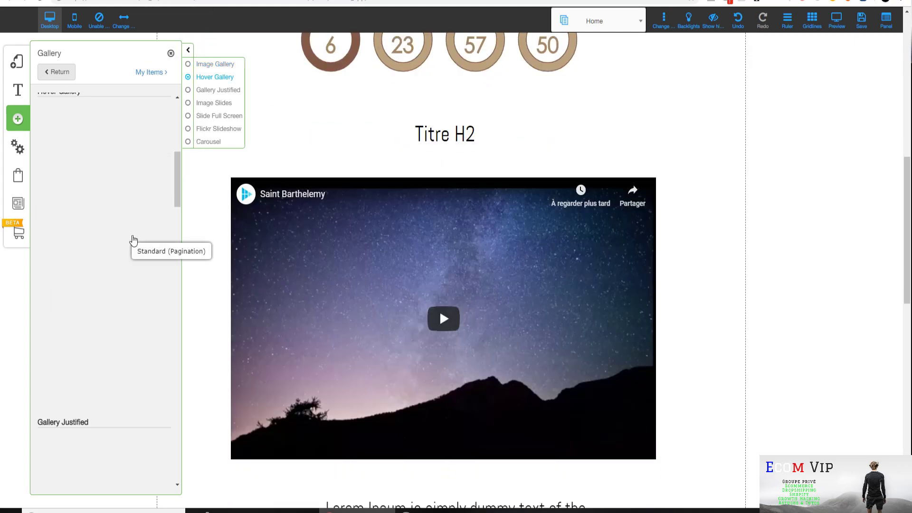
scroll(132, 240, up, 7)
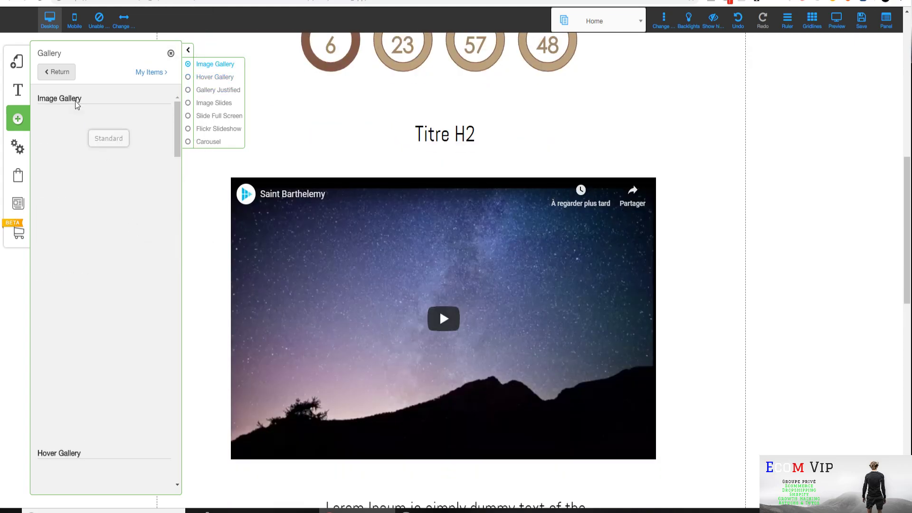
click(71, 76)
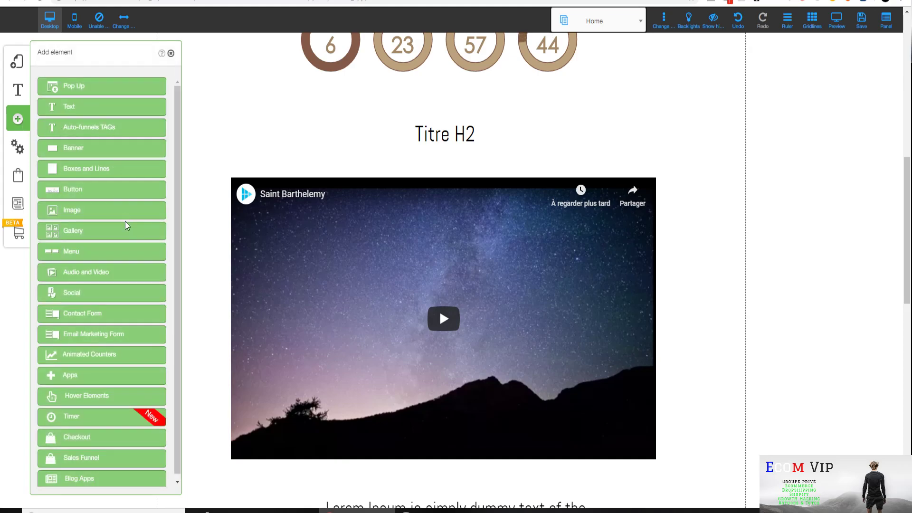
Add the rounded Standard (Pagination) image gallery and place it below the Lorem Ipsum text.
scroll(151, 301, down, 1)
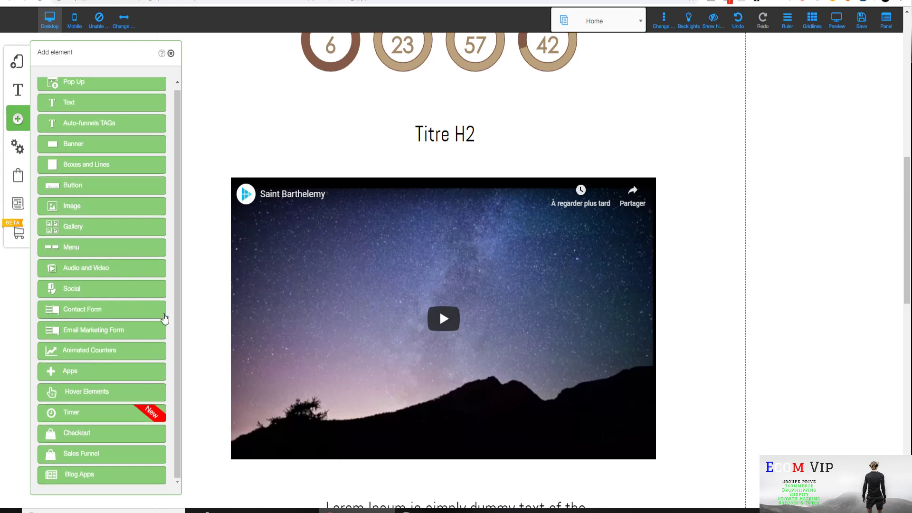
scroll(325, 344, down, 10)
scroll(325, 344, up, 5)
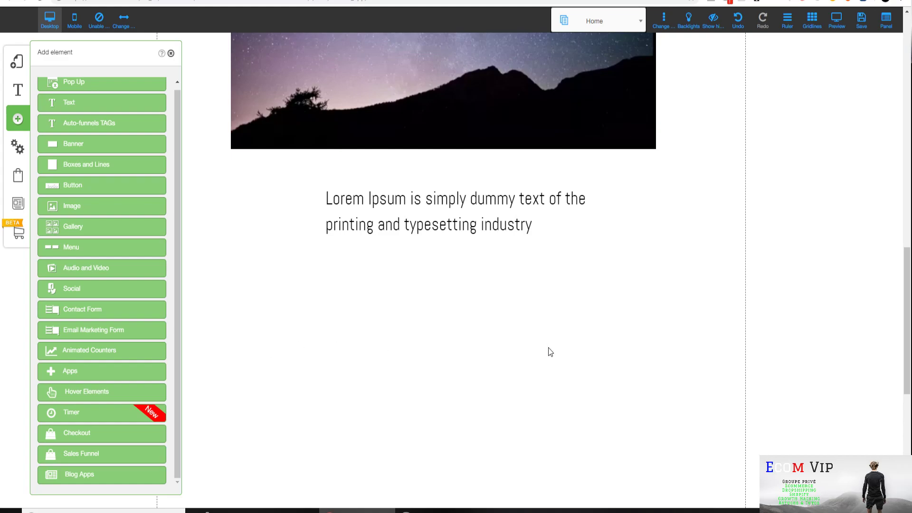
scroll(465, 332, up, 5)
scroll(464, 344, down, 5)
scroll(247, 309, up, 2)
click(98, 227)
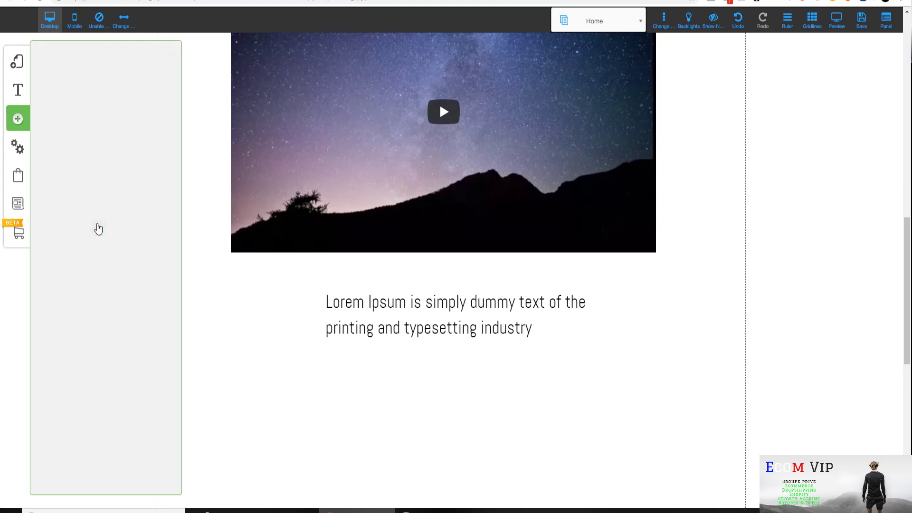
scroll(152, 331, down, 4)
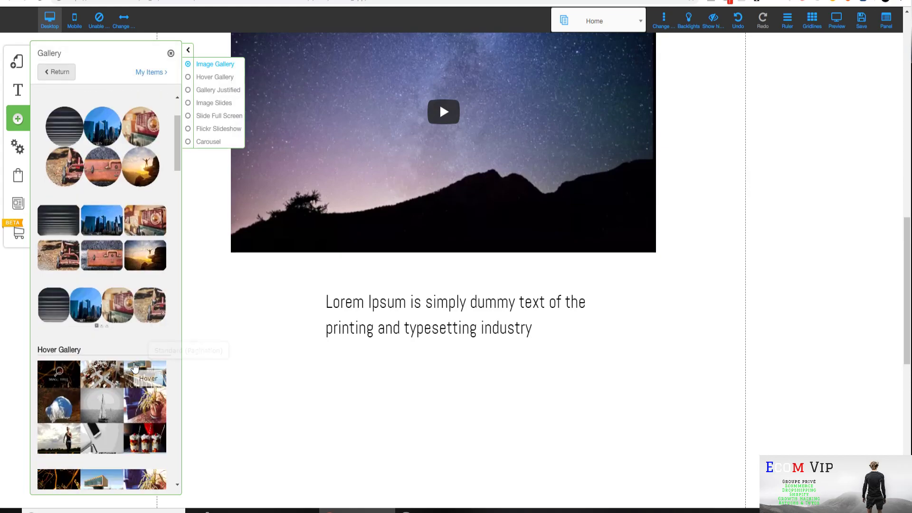
scroll(123, 337, up, 2)
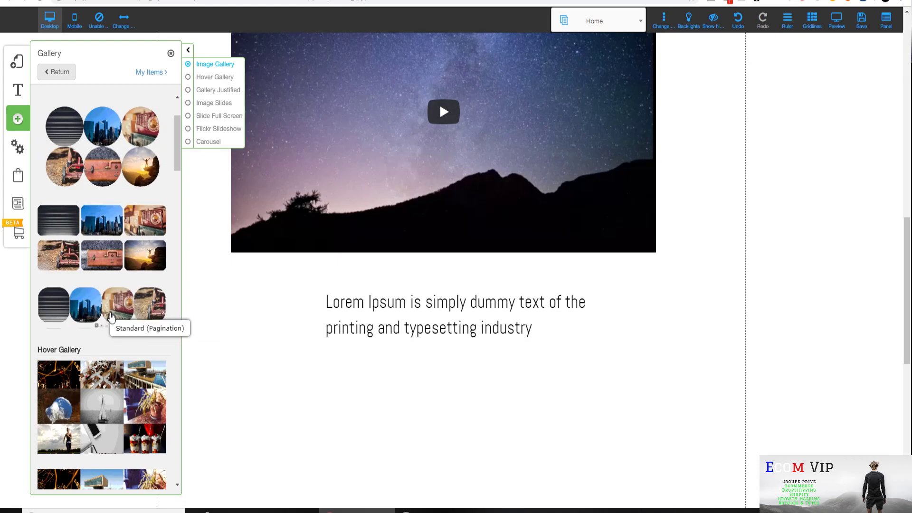
click(110, 317)
drag(422, 255, 433, 447)
scroll(436, 328, down, 4)
drag(417, 198, 408, 346)
Add an H2 large title above the gallery and replace its text with "Ils nous ont fait confiance".
click(17, 119)
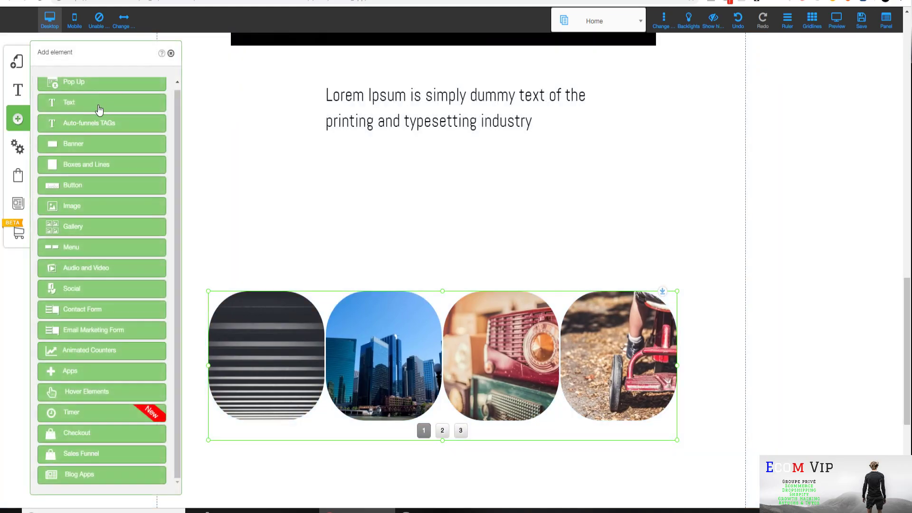
click(98, 109)
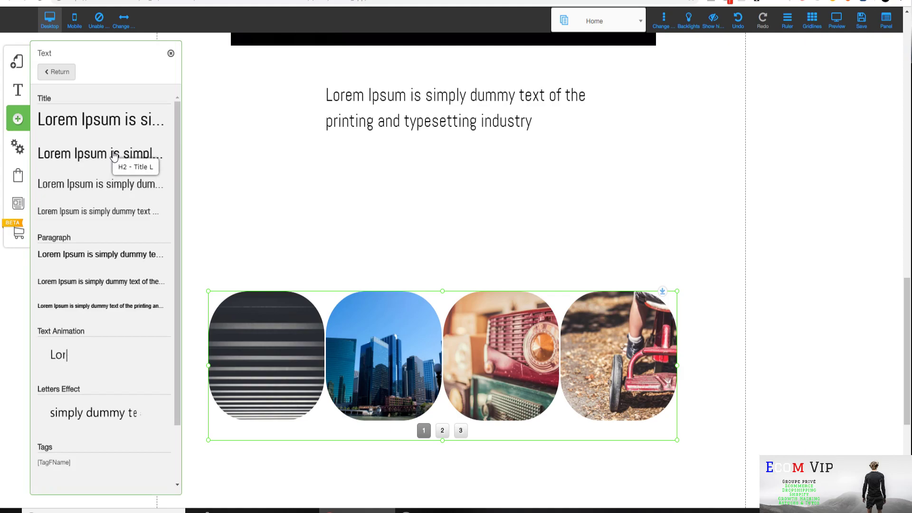
click(114, 154)
click(407, 259)
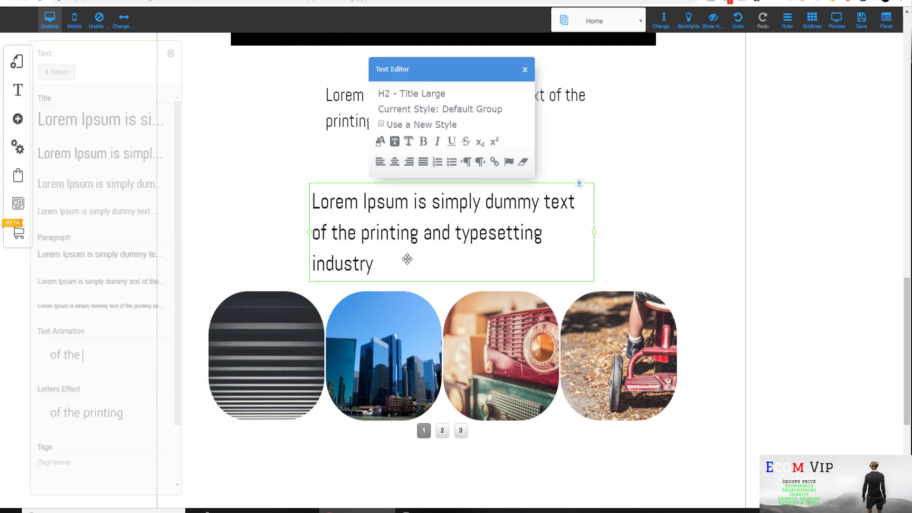
drag(399, 262, 309, 195)
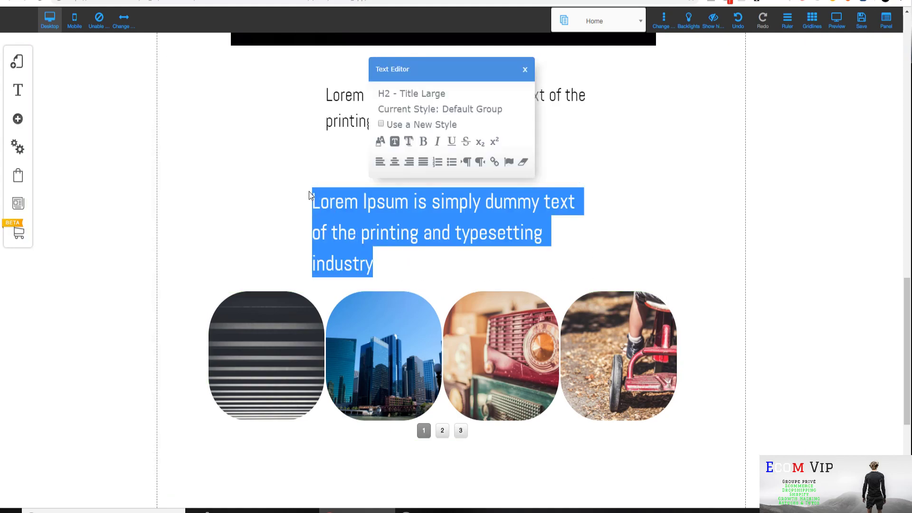
text(Ils)
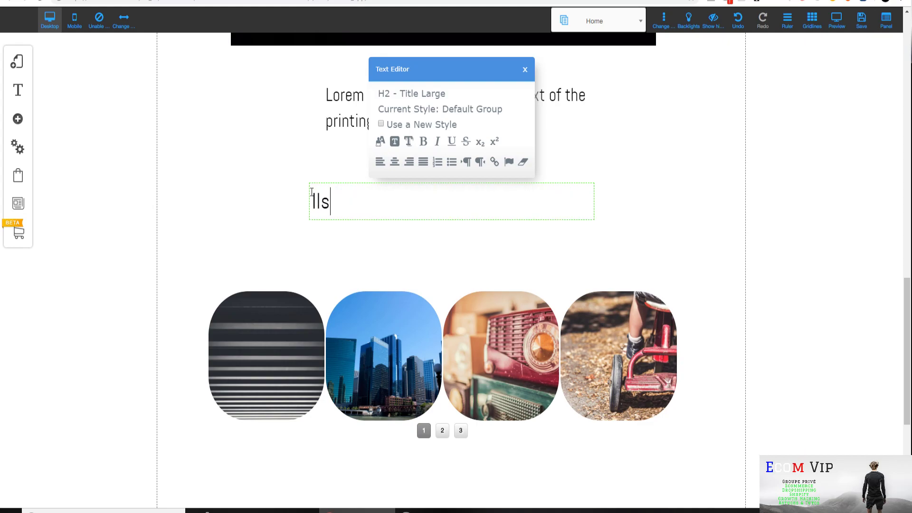
text( nous ont f)
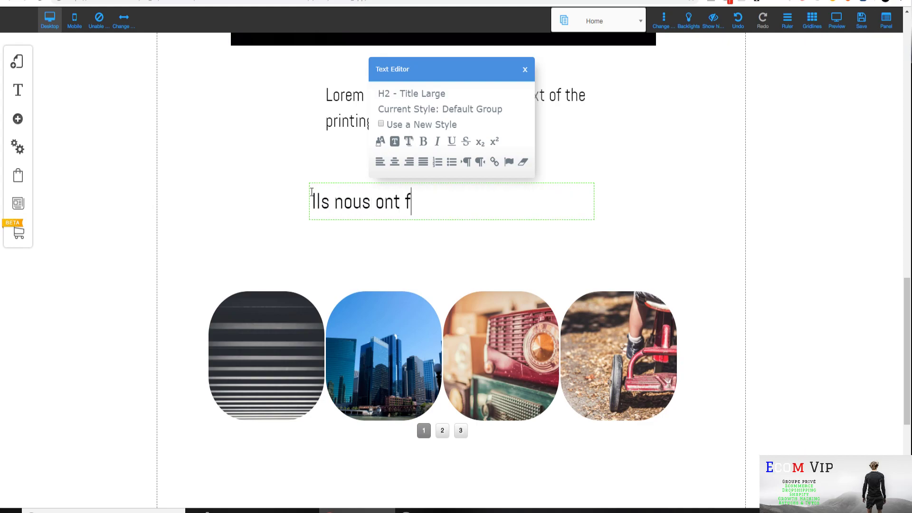
text(ait confiance)
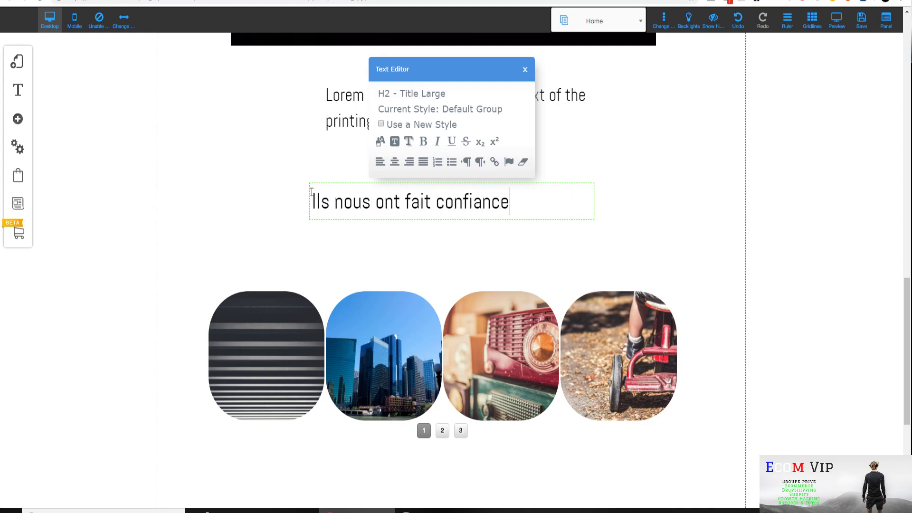
Shift the "Ils nous ont fait confiance" title sideways so its text sits centred above the gallery.
click(443, 256)
click(401, 207)
drag(402, 208, 443, 212)
right_click(443, 212)
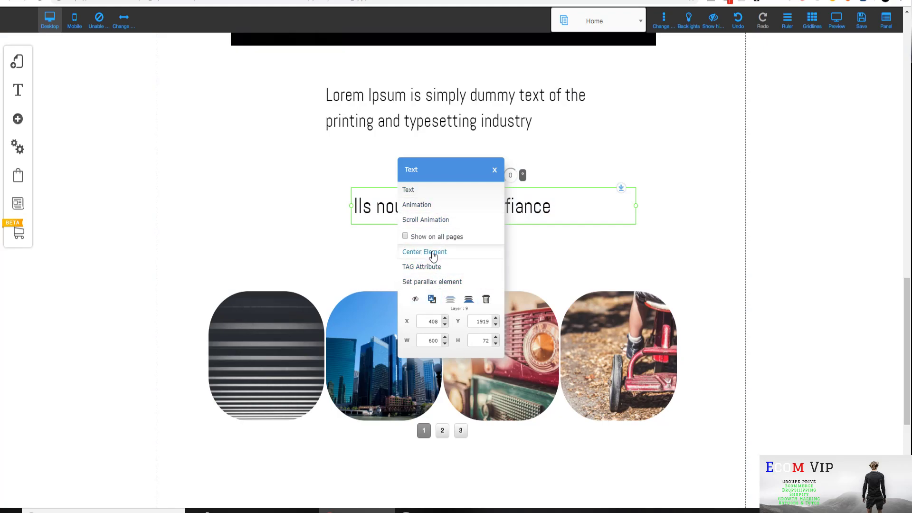
click(250, 234)
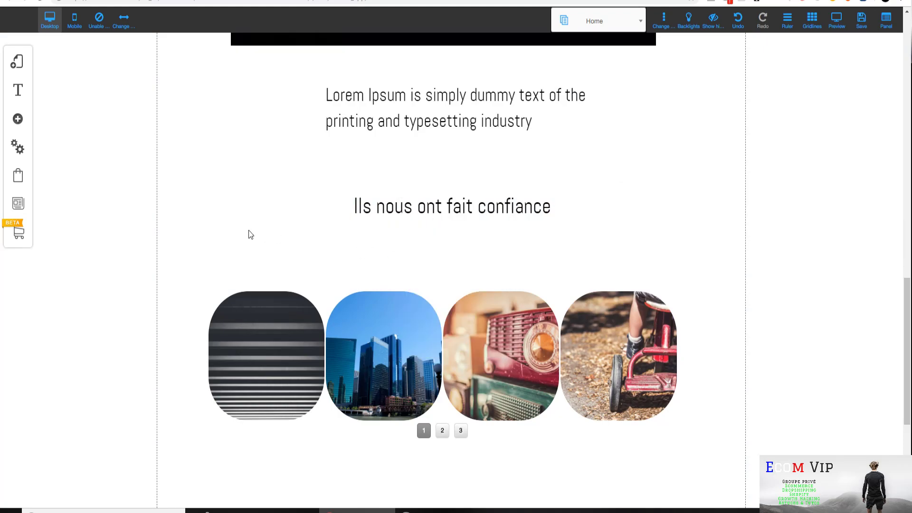
Resize the image gallery to 1004 px wide and 210 px high, and reposition it beneath the title.
scroll(424, 304, down, 2)
scroll(424, 304, down, 1)
click(471, 235)
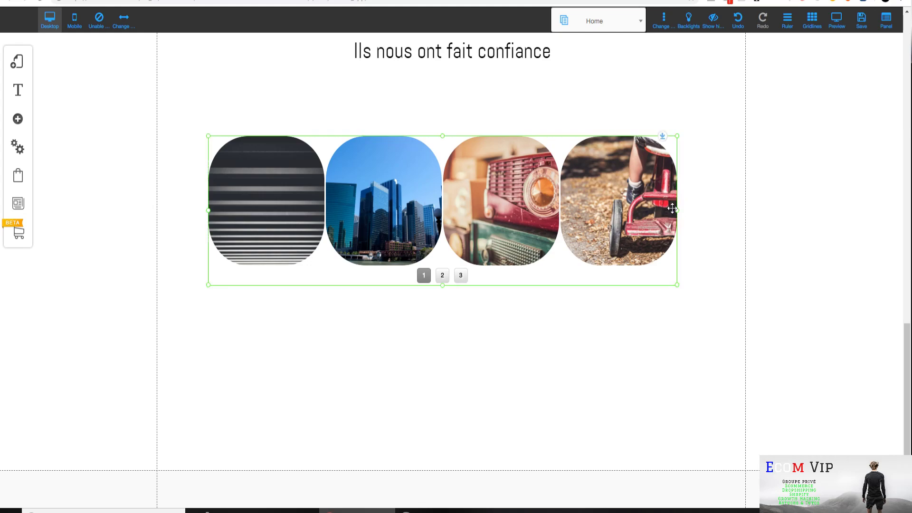
mouse_move(678, 216)
mouse_down()
mouse_move(706, 214)
mouse_move(673, 211)
mouse_up()
drag(673, 140, 687, 183)
drag(443, 231, 449, 199)
click(449, 199)
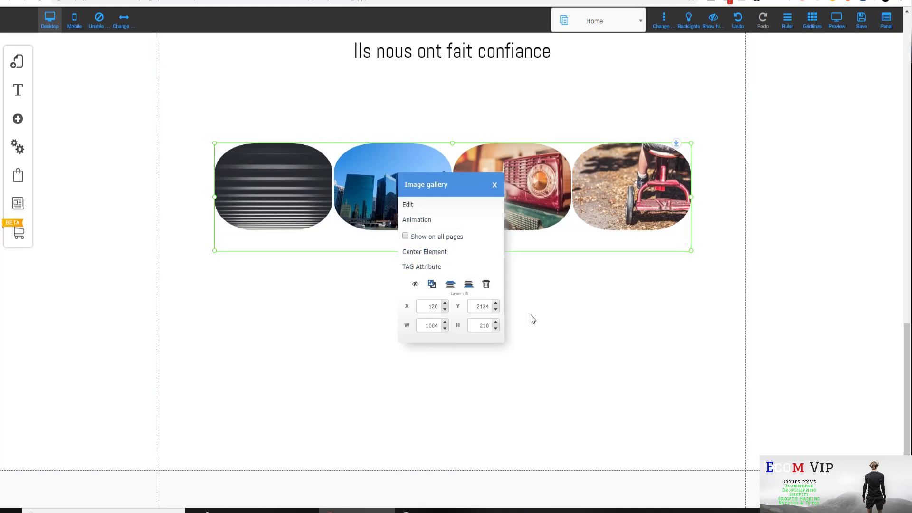
click(562, 327)
Centre the "Ils nous ont fait confiance" title element horizontally on the page.
scroll(561, 326, up, 9)
scroll(561, 326, down, 4)
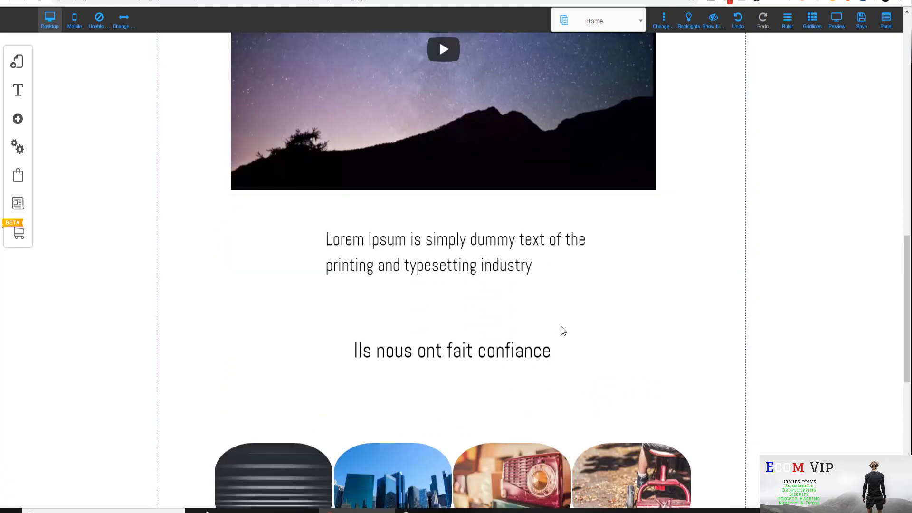
click(501, 262)
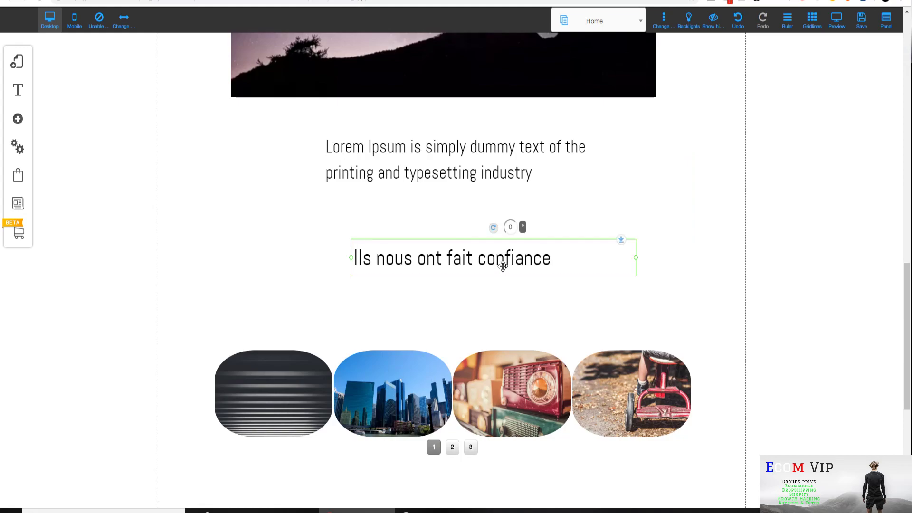
right_click(501, 261)
click(454, 255)
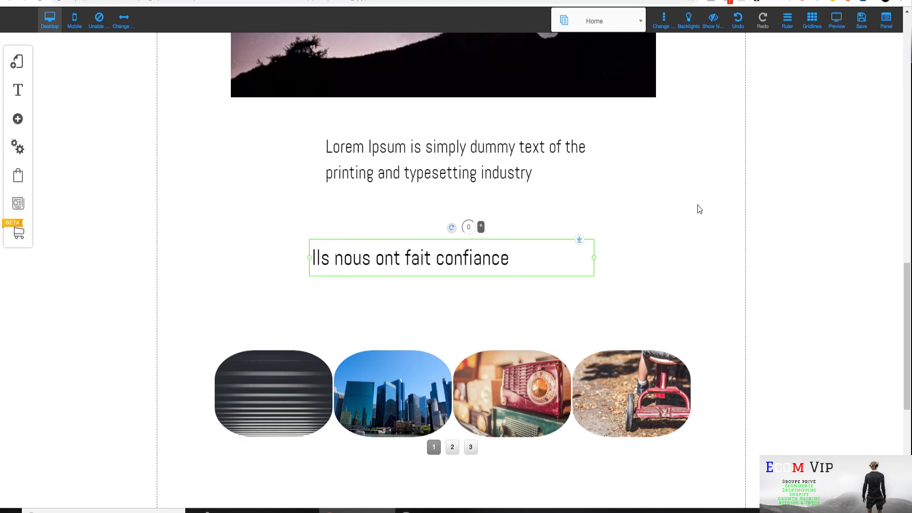
scroll(494, 361, down, 2)
scroll(266, 185, up, 2)
scroll(501, 418, down, 5)
scroll(470, 371, up, 4)
scroll(460, 440, down, 4)
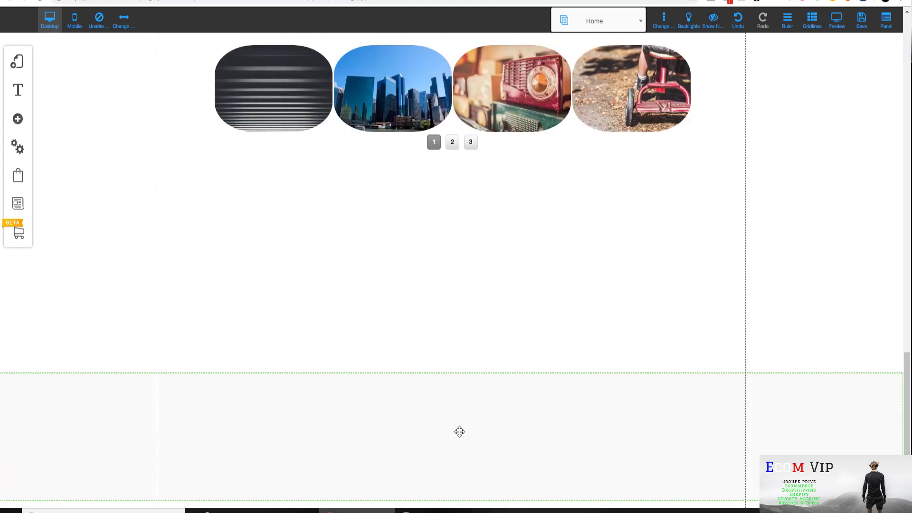
scroll(494, 379, down, 2)
scroll(500, 361, up, 5)
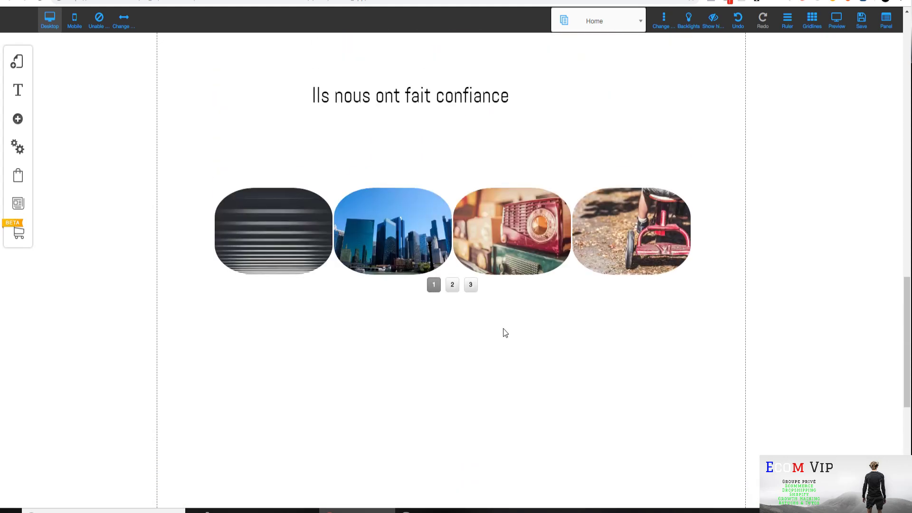
Move the image gallery and its title lower to open a gap beneath the Lorem Ipsum text.
scroll(503, 328, up, 4)
drag(446, 304, 472, 344)
mouse_move(474, 218)
mouse_down()
mouse_move(475, 239)
mouse_move(475, 215)
mouse_up()
scroll(451, 425, down, 5)
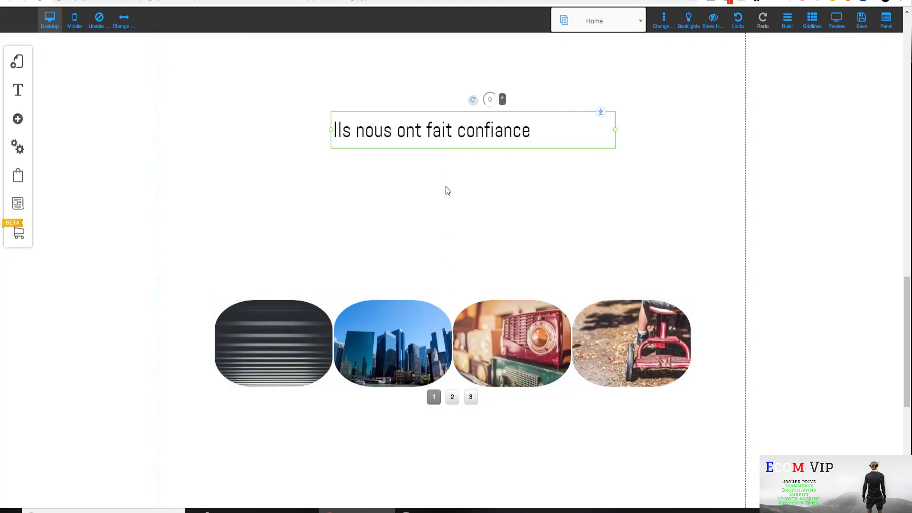
drag(446, 130, 447, 225)
scroll(109, 178, up, 4)
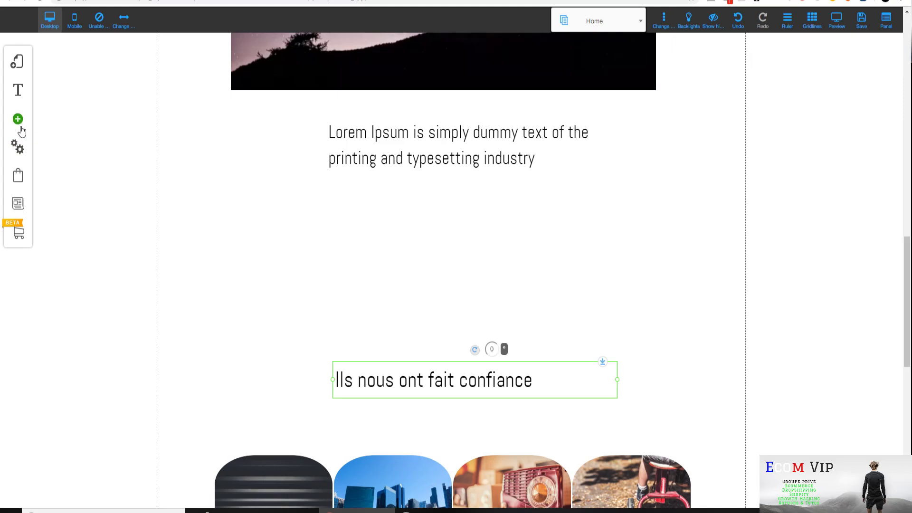
Add the green glossy Call to Action button and place it between the Lorem Ipsum text and the gallery title.
click(18, 119)
click(112, 186)
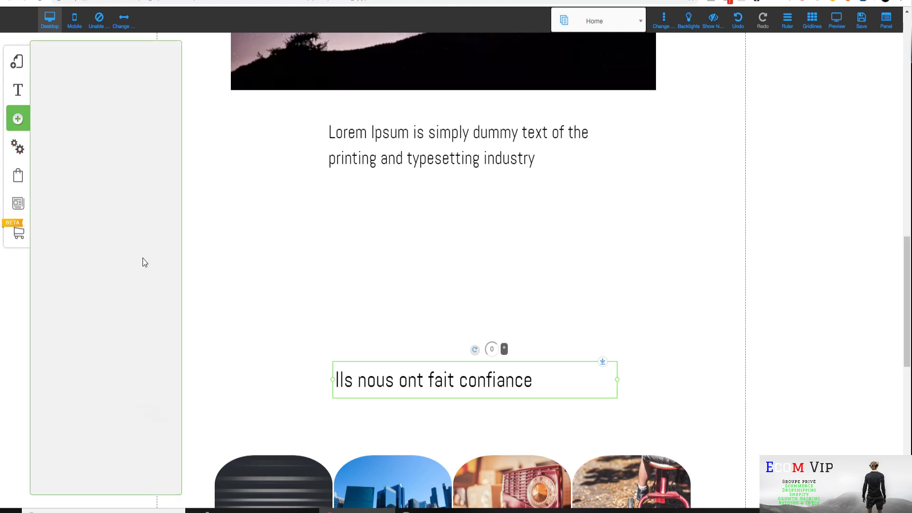
scroll(142, 258, down, 4)
scroll(144, 259, down, 5)
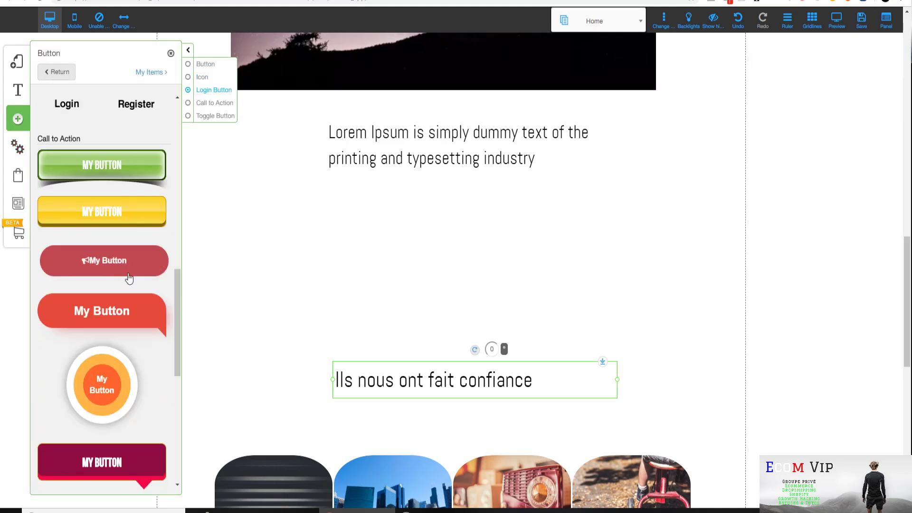
click(105, 174)
drag(420, 252, 431, 284)
click(431, 285)
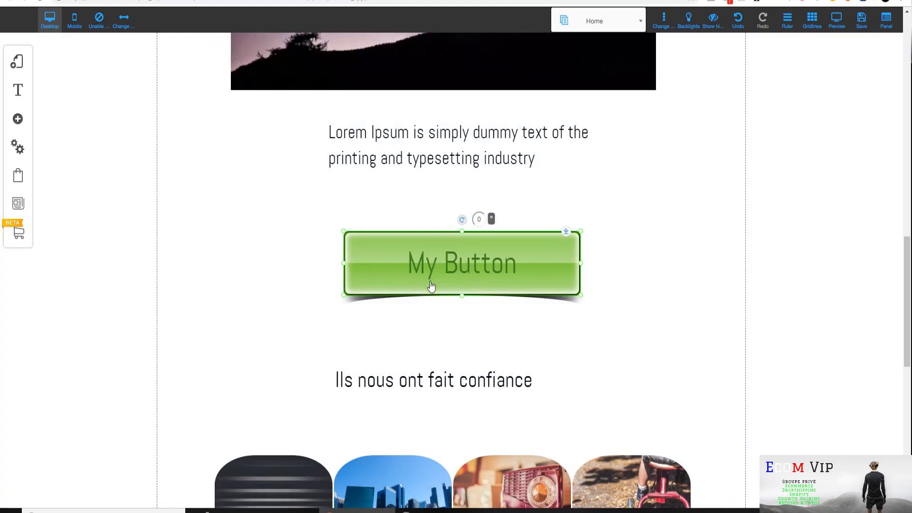
Try the flash and bounceInDown animations on the green button, and apply bounceInLeft for when the element appears on the page.
click(434, 285)
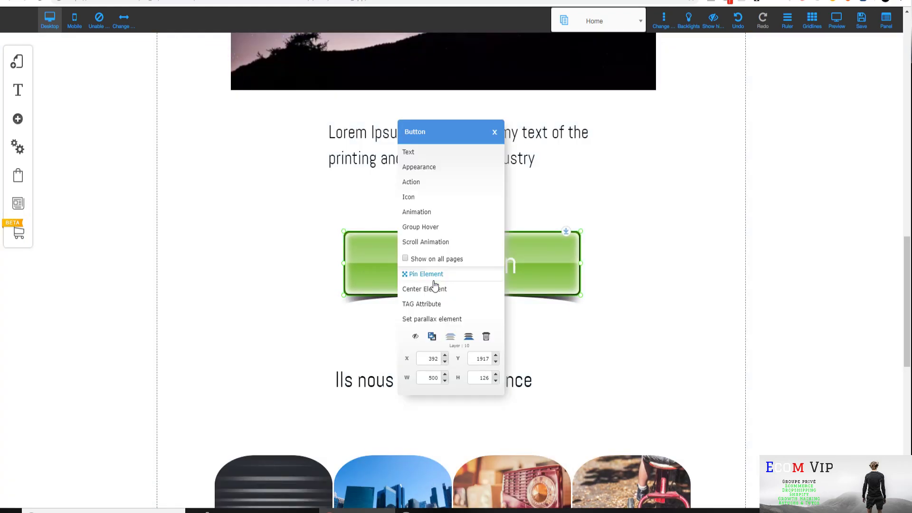
click(469, 218)
click(473, 243)
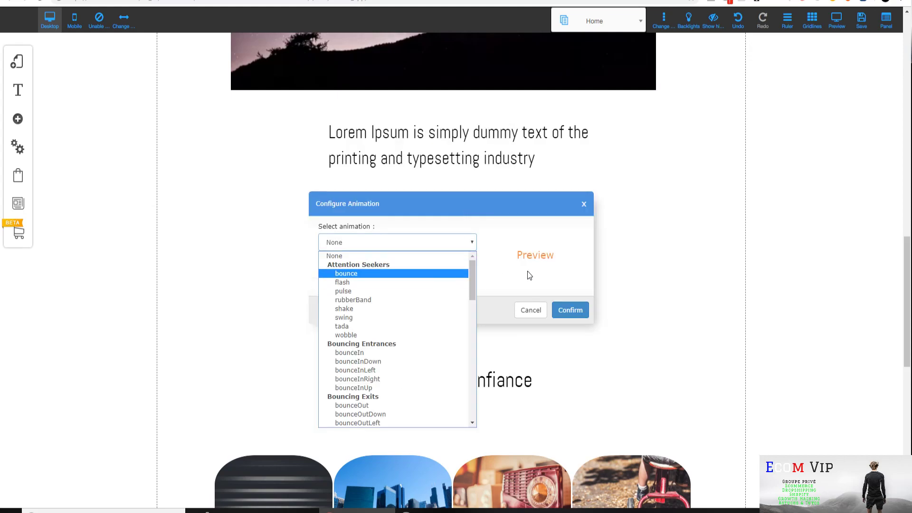
click(429, 280)
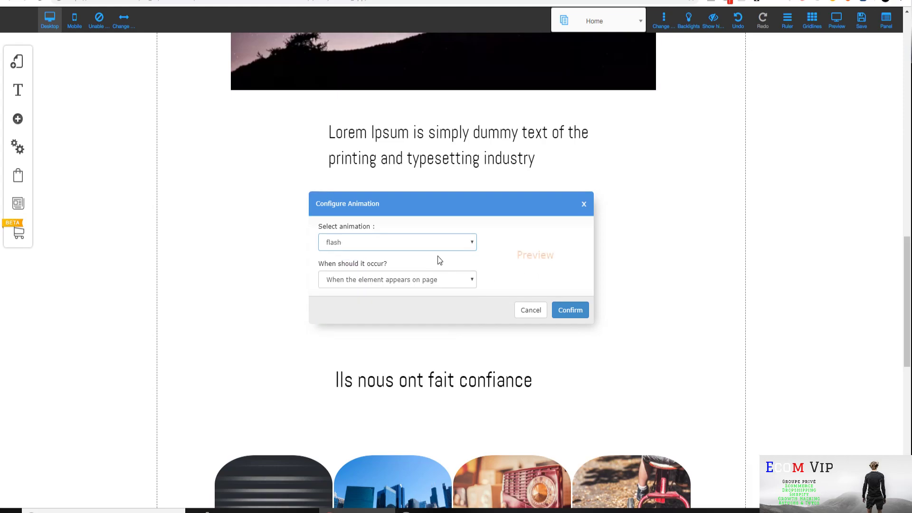
click(463, 249)
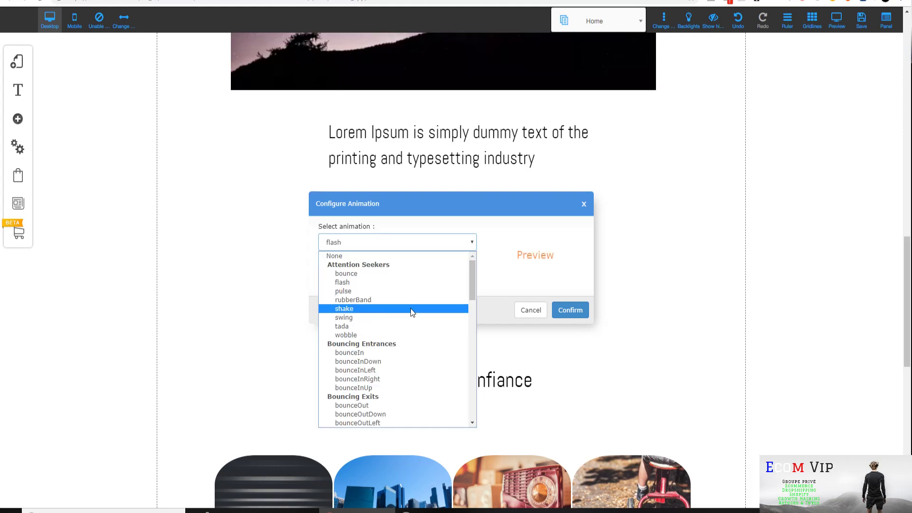
click(394, 364)
click(474, 248)
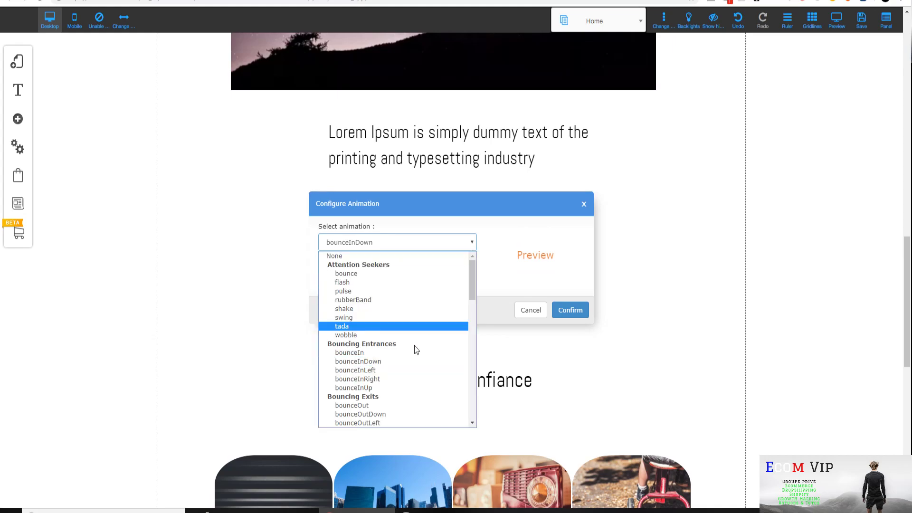
click(407, 372)
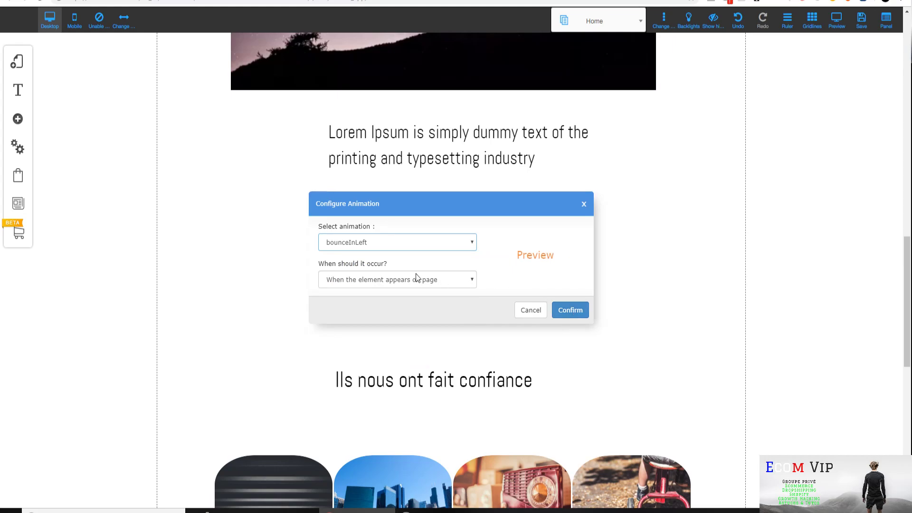
click(570, 311)
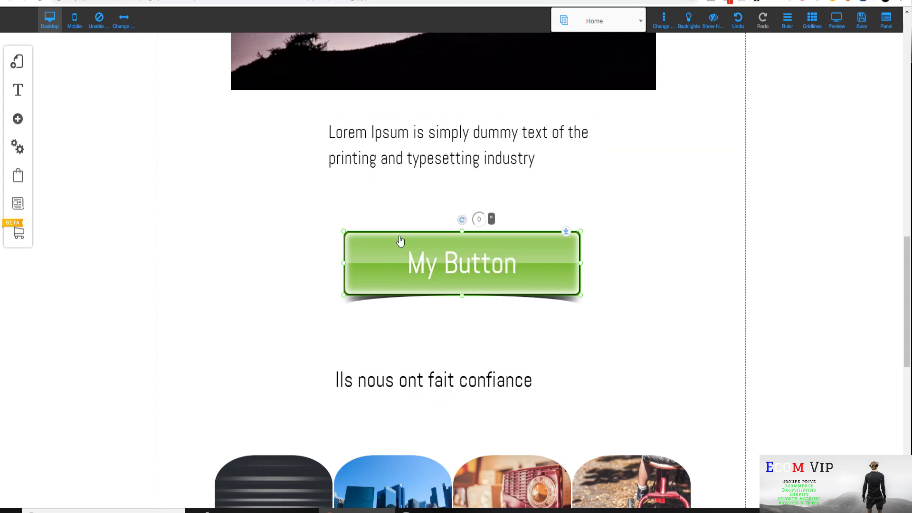
Open the payment action for the green button and compare its Stripe and PayPal forms, ending on PayPal.
scroll(446, 351, down, 4)
scroll(438, 316, up, 4)
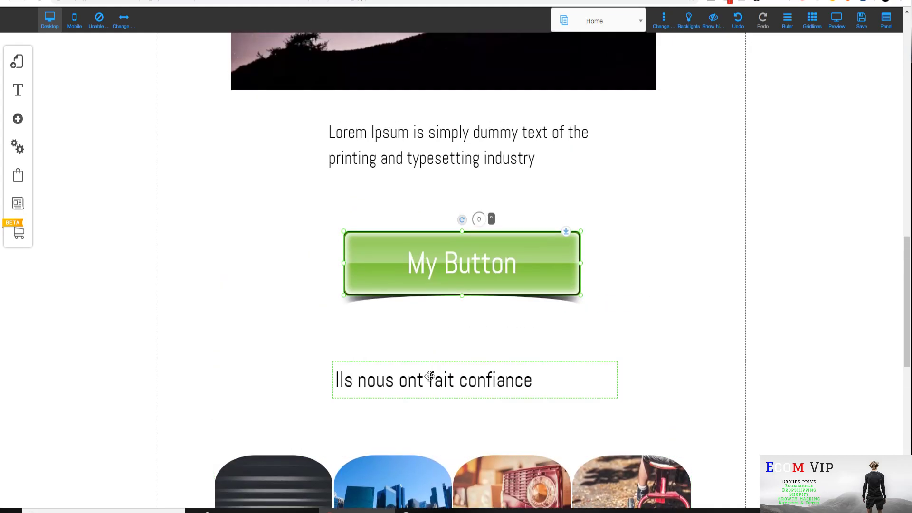
click(465, 272)
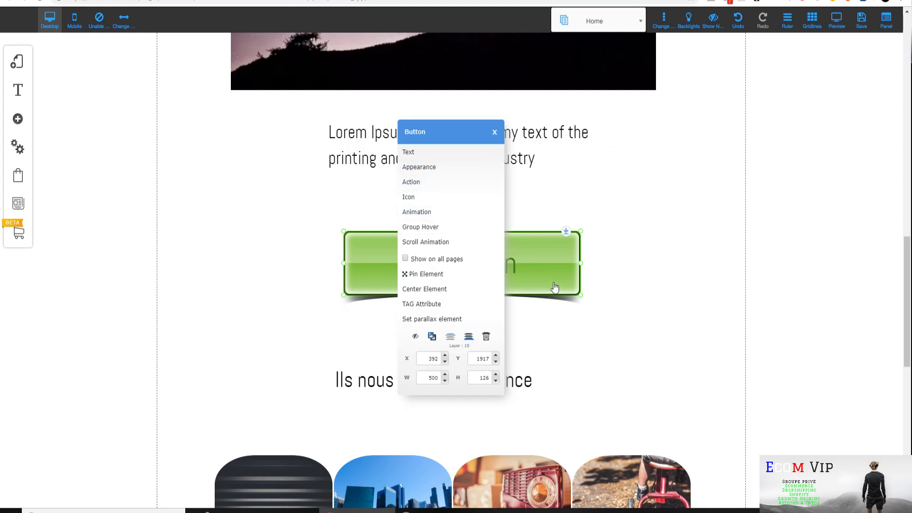
click(423, 183)
scroll(424, 259, up, 1)
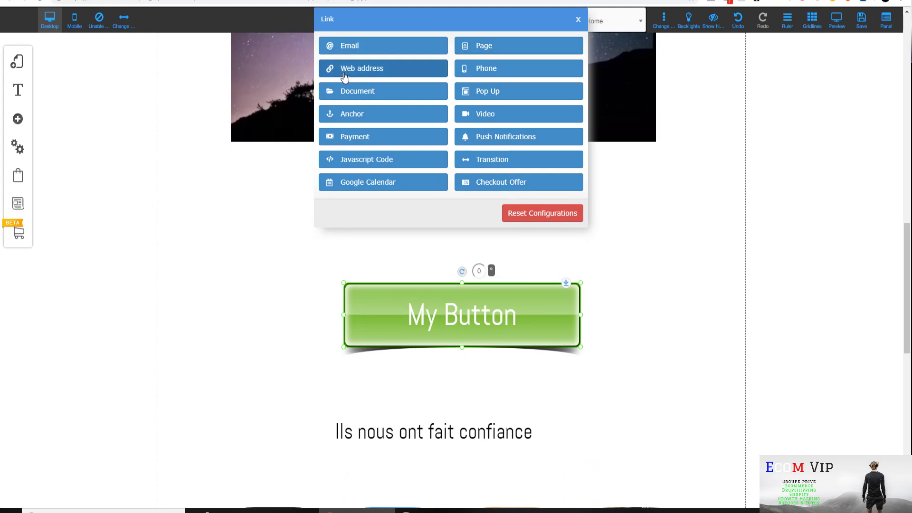
click(377, 142)
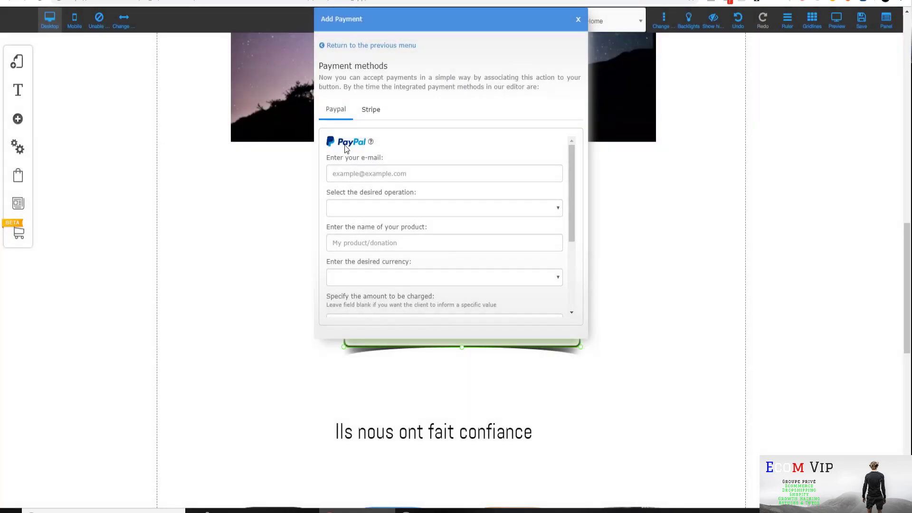
click(370, 111)
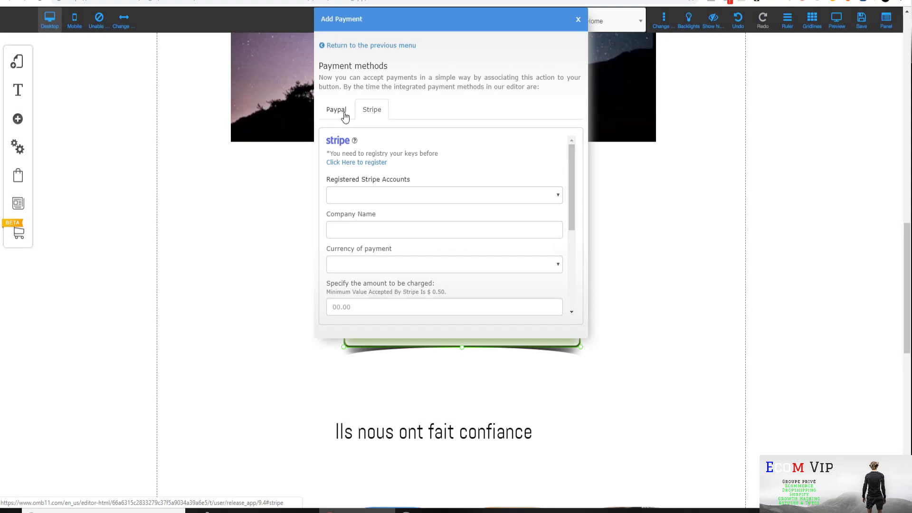
click(339, 111)
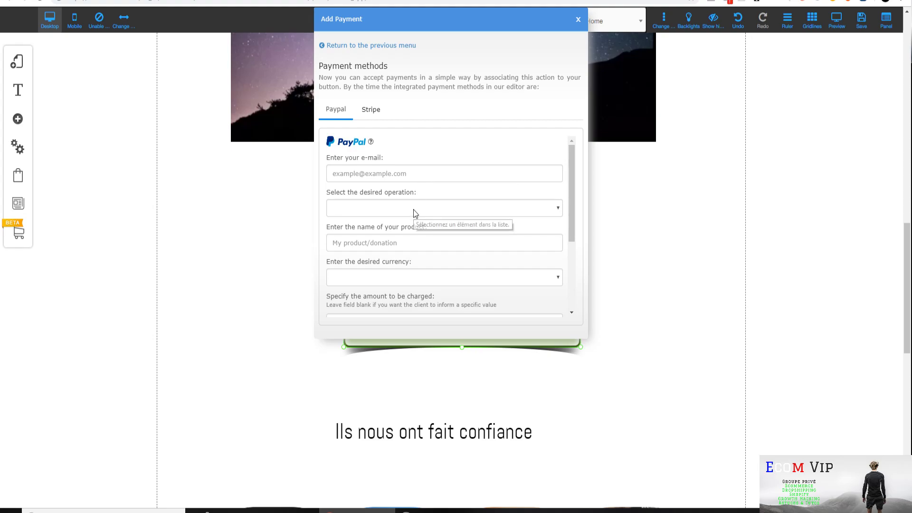
Configure the PayPal payment as a Purchase of 1 unit in EUR.
click(553, 210)
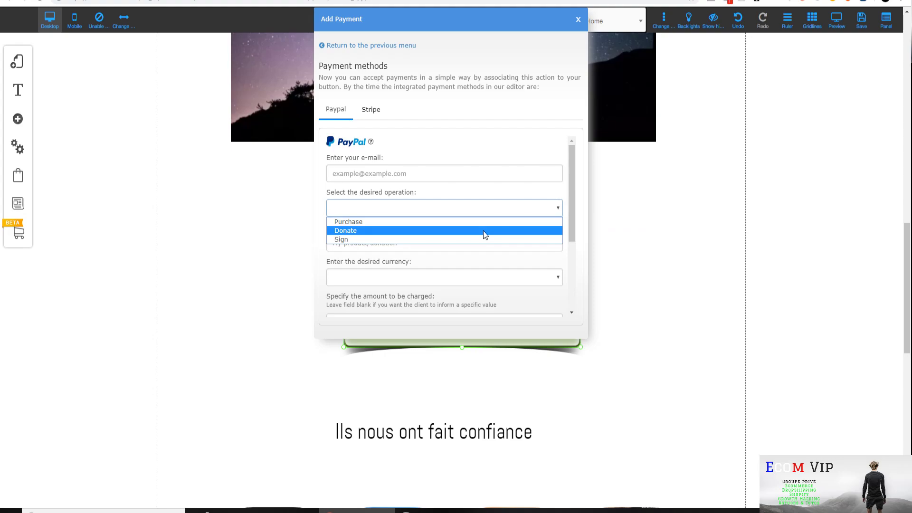
click(441, 222)
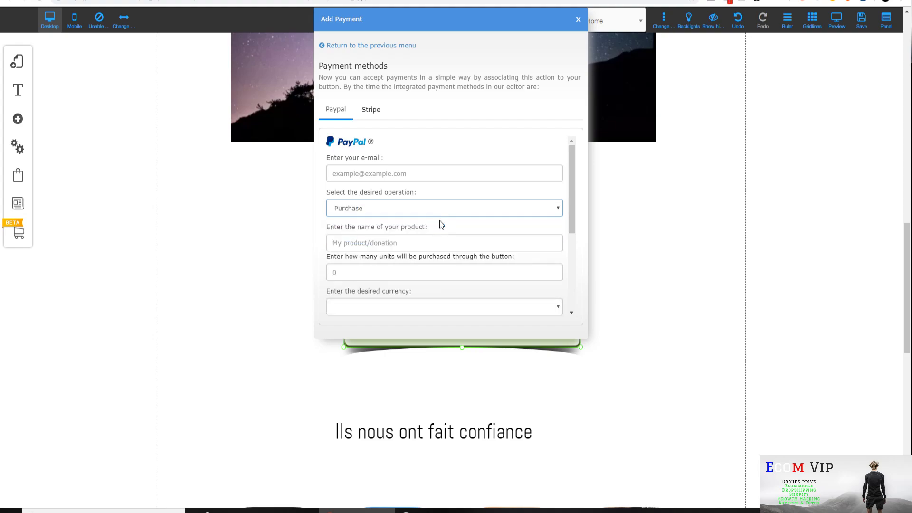
click(436, 247)
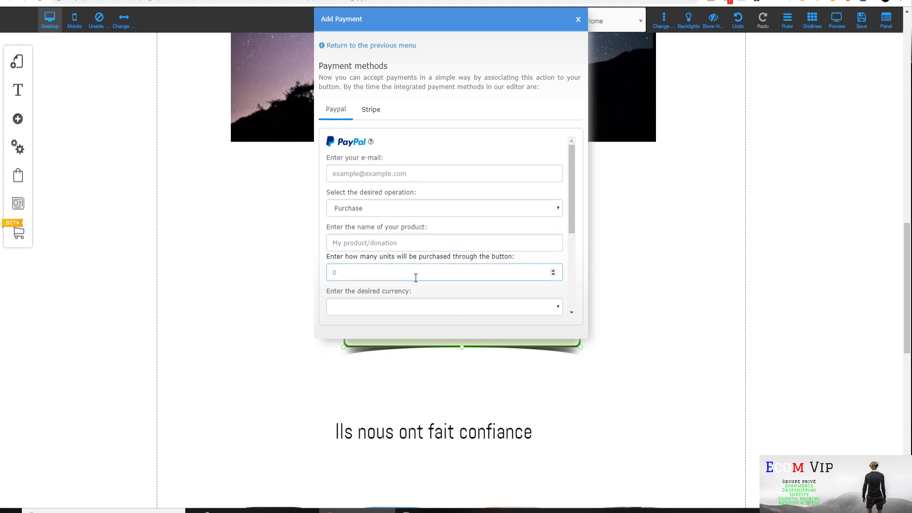
text(1)
click(378, 306)
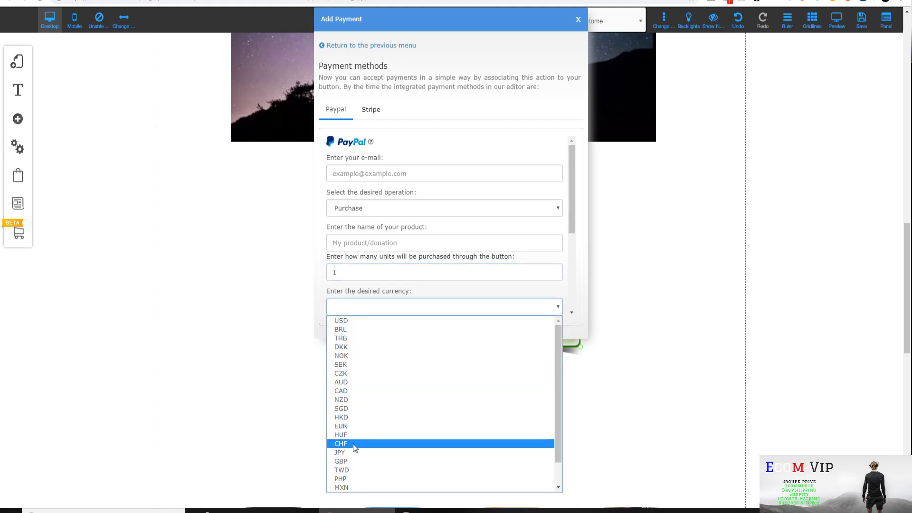
scroll(352, 444, down, 1)
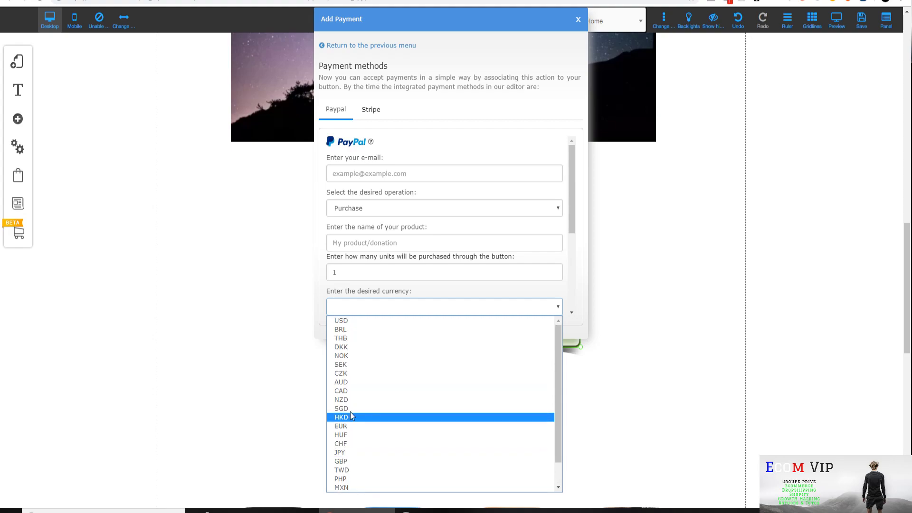
scroll(352, 427, up, 1)
click(352, 425)
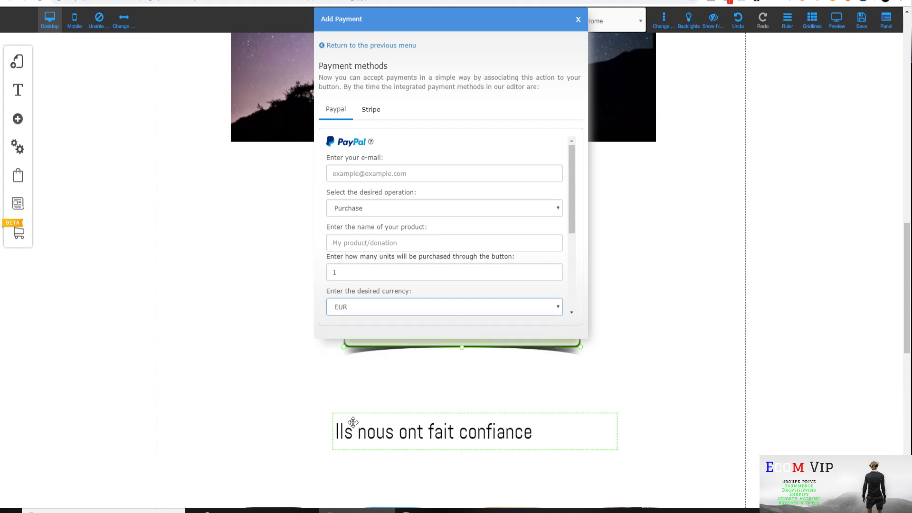
Set the PayPal amount to be charged to 00.00.
scroll(445, 290, down, 1)
scroll(444, 292, down, 2)
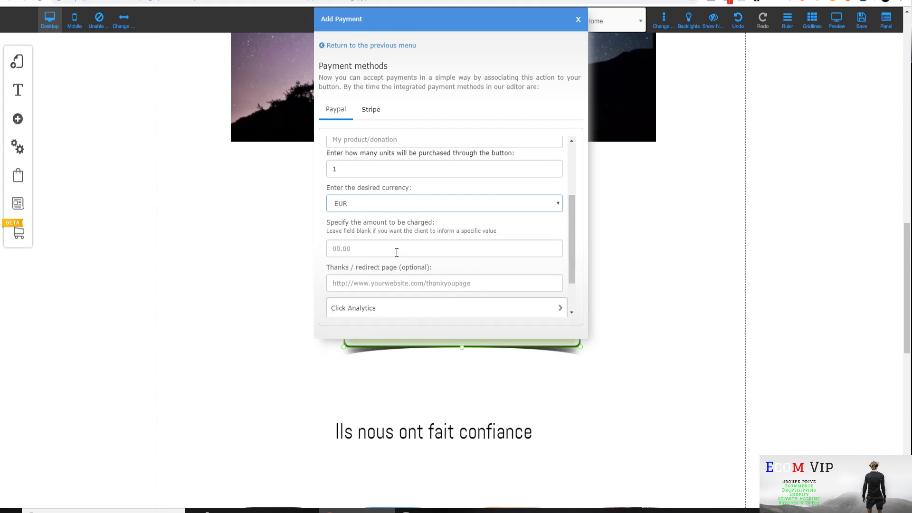
scroll(419, 270, down, 1)
scroll(420, 270, down, 2)
scroll(461, 271, up, 4)
scroll(389, 294, down, 3)
click(394, 250)
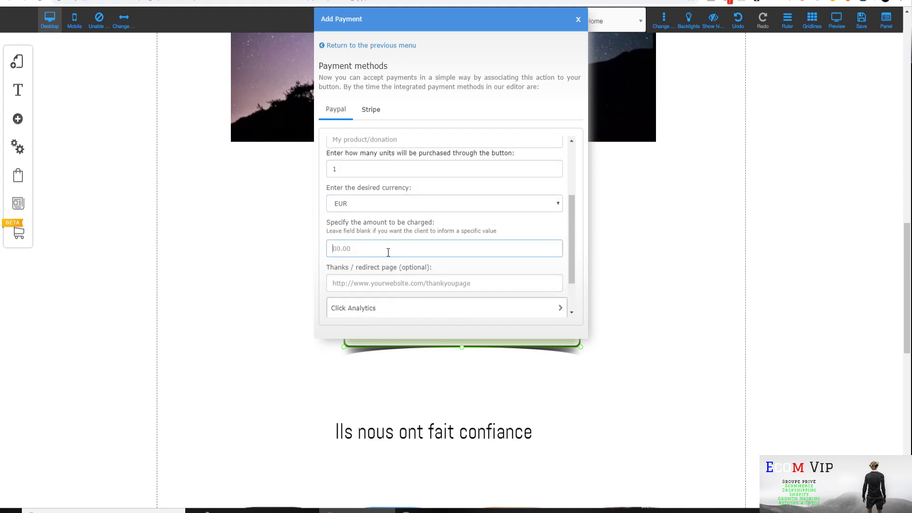
text(00.20)
key(BackSpace)
key(BackSpace)
key(BackSpace)
key(BackSpace)
text(00.000)
Try to confirm the PayPal payment settings and review the form's fields.
scroll(398, 232, up, 5)
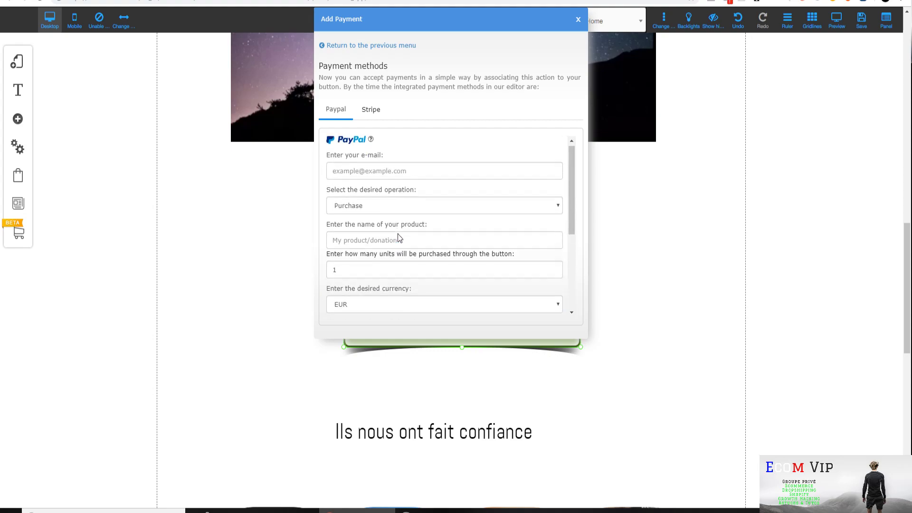
scroll(398, 233, down, 10)
click(541, 311)
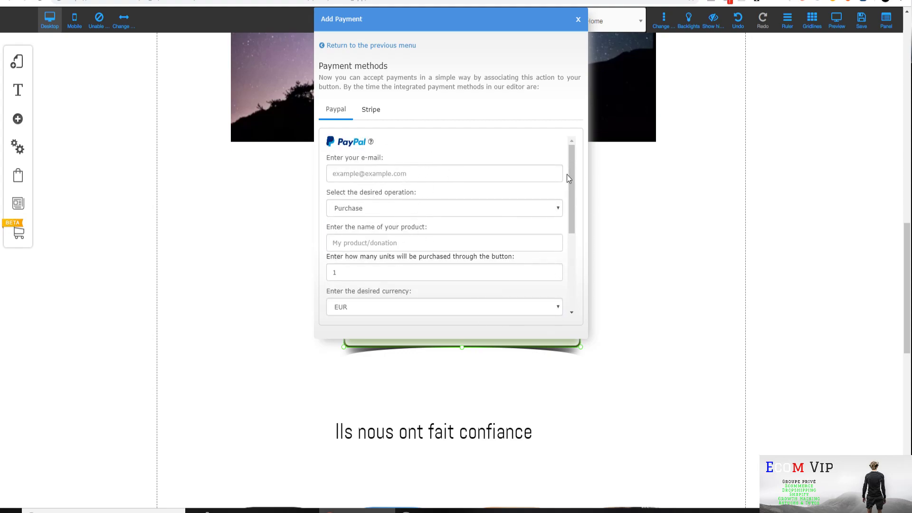
scroll(542, 301, down, 4)
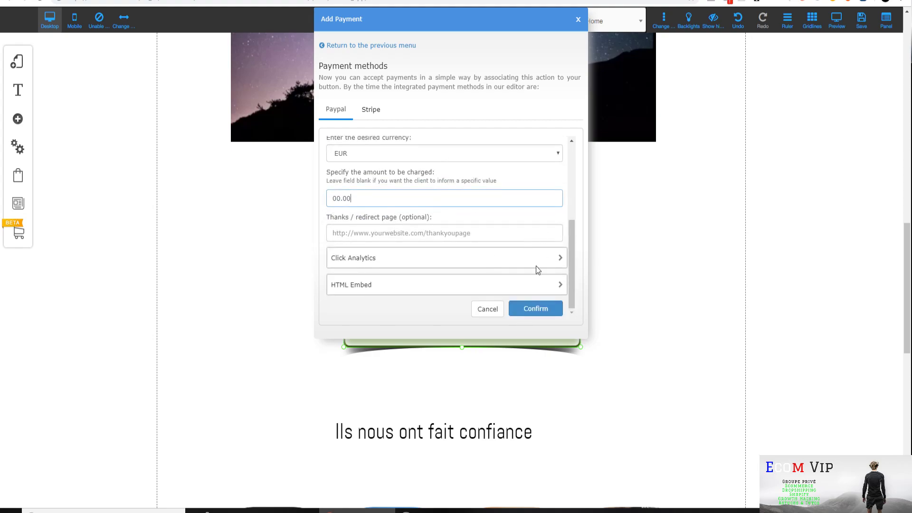
scroll(408, 269, up, 4)
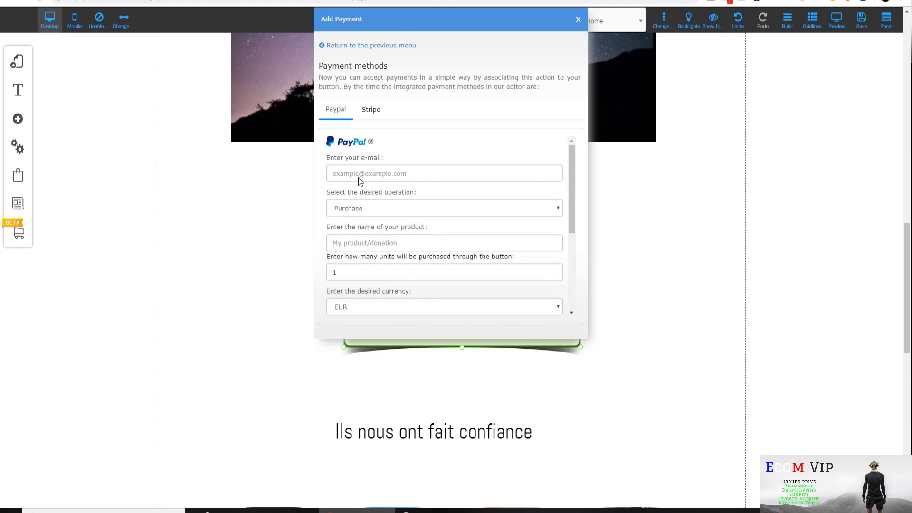
Review the Stripe payment form's fields for the green button and close the payment settings without confirming.
click(372, 110)
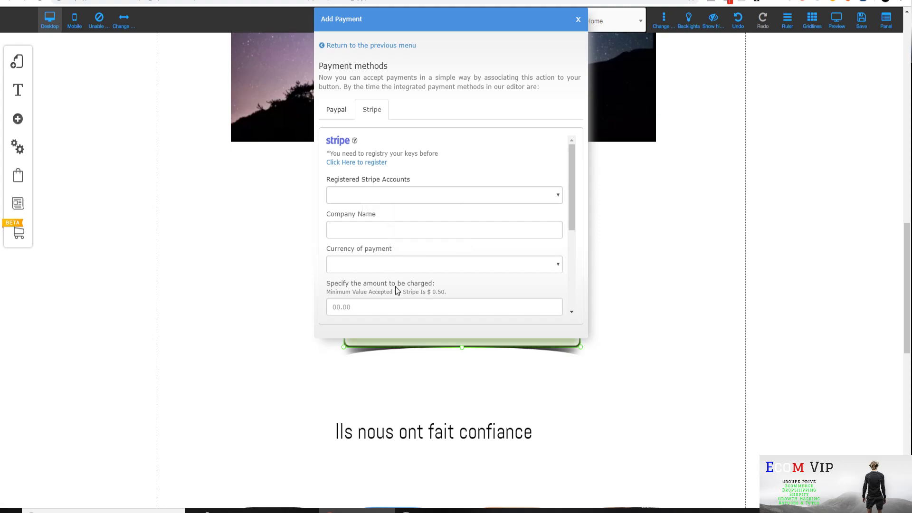
click(401, 309)
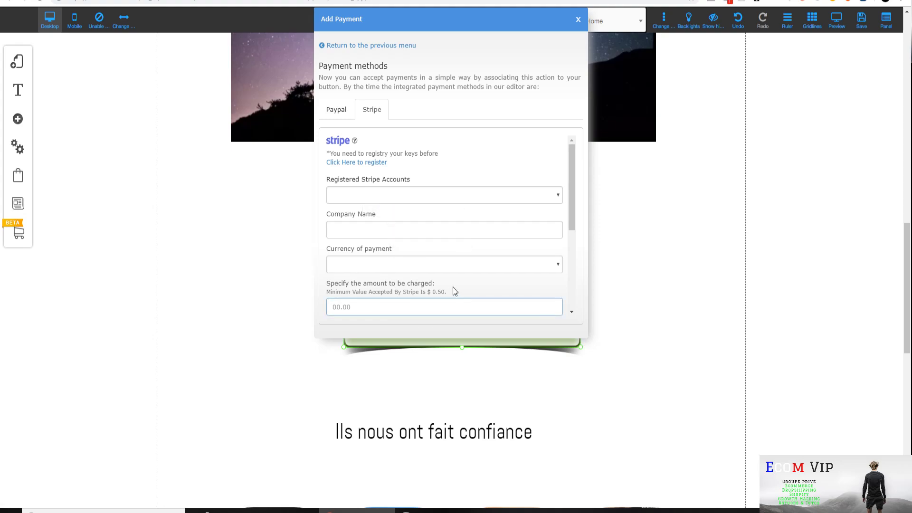
scroll(438, 291, down, 3)
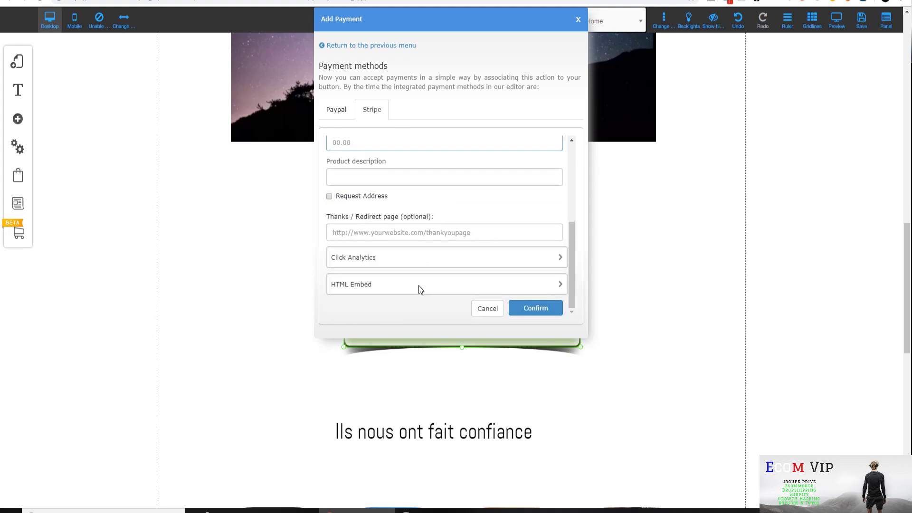
scroll(418, 285, up, 3)
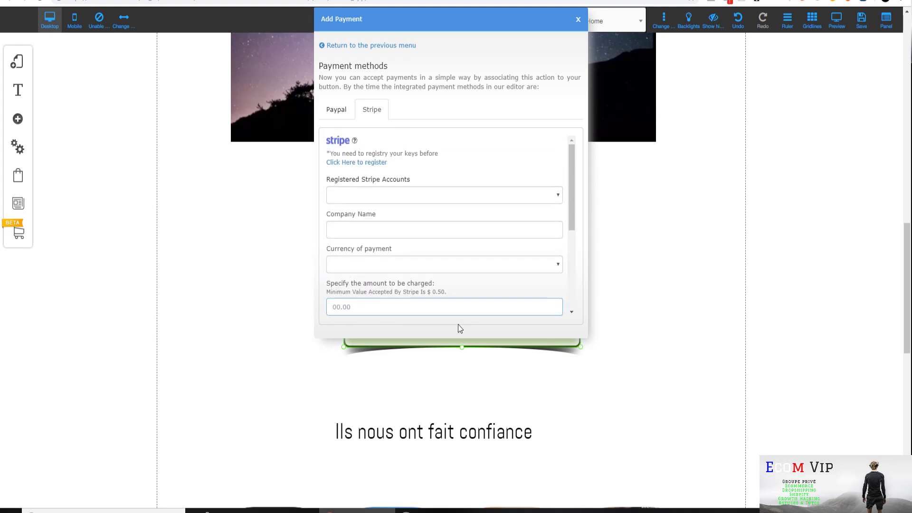
click(578, 19)
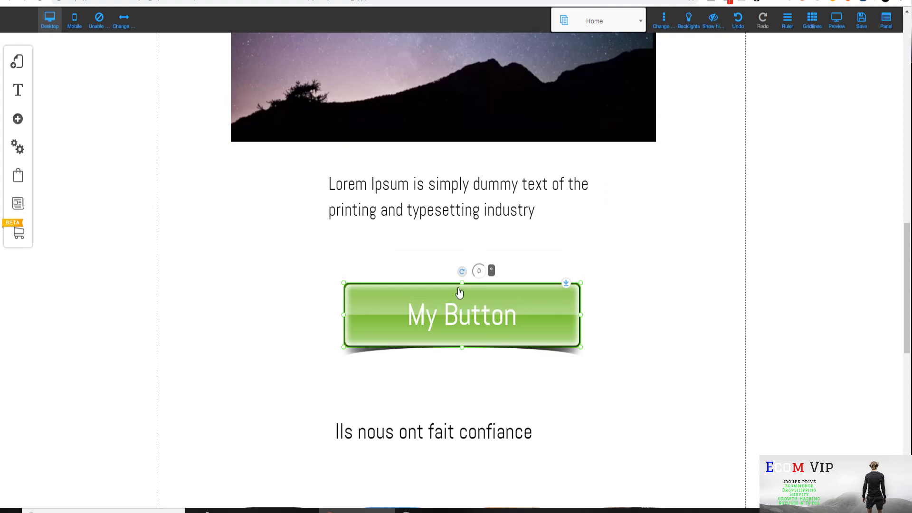
Examine the green button's available link actions and its web address form, and close it without adding a link.
click(458, 306)
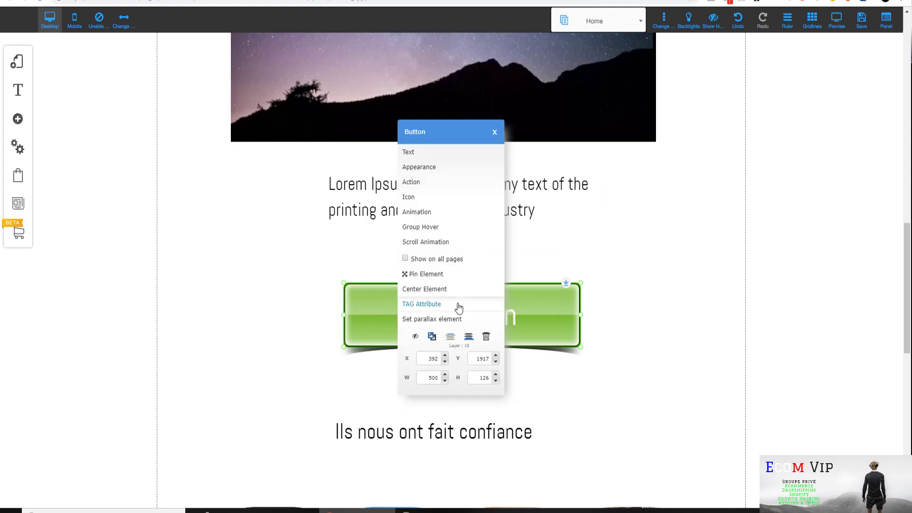
click(441, 182)
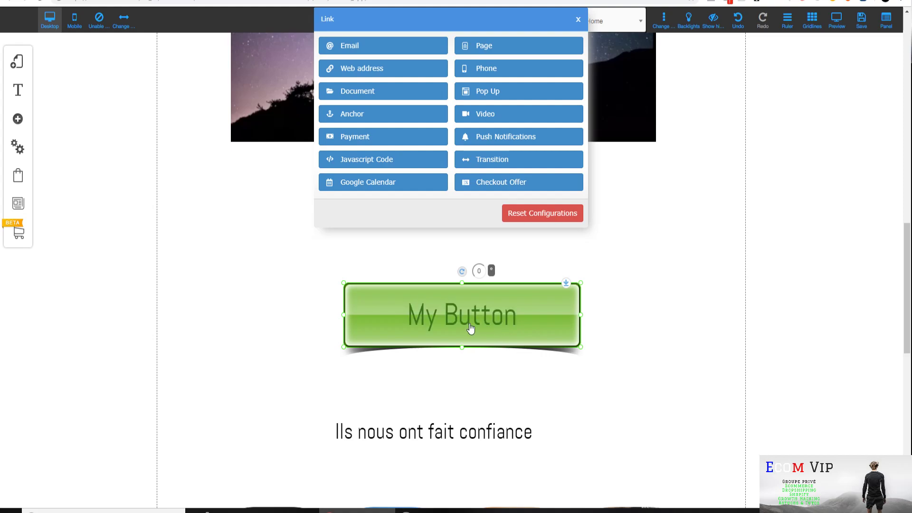
click(385, 71)
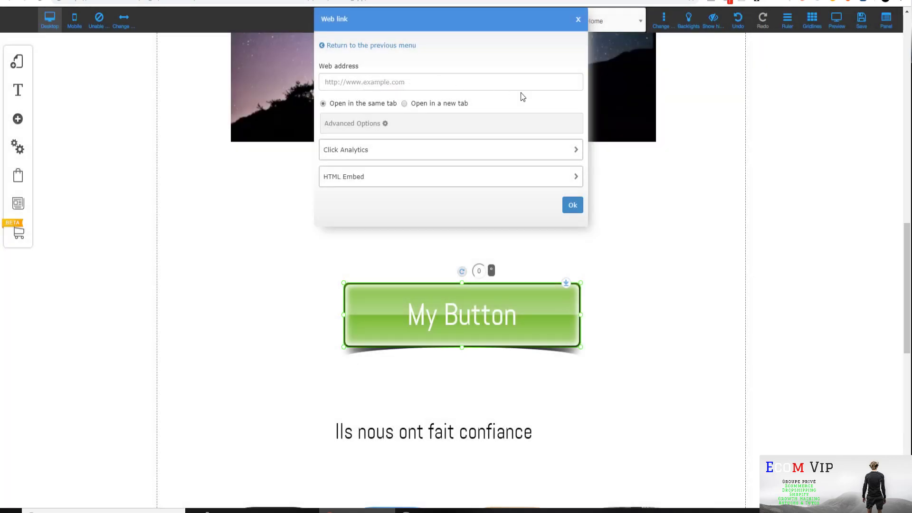
click(578, 19)
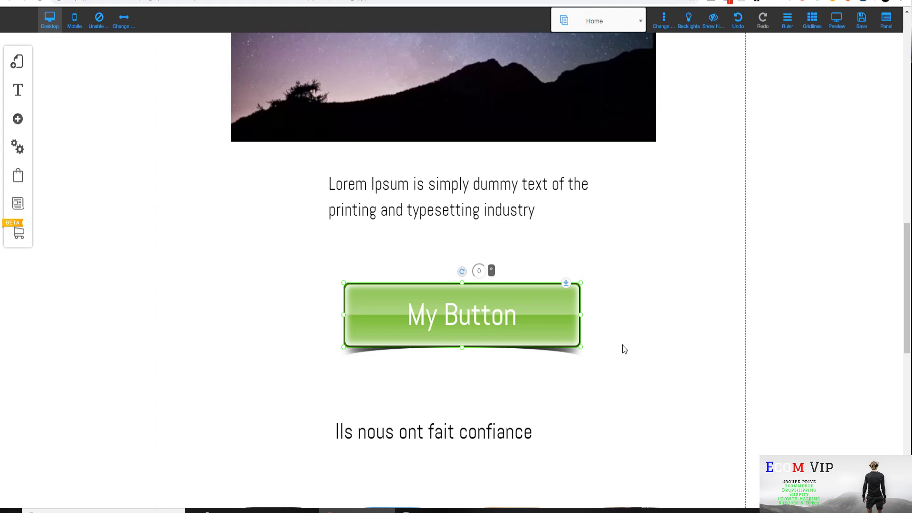
Browse the social elements that can be added to the page, from the Facebook widgets down to the social bars.
scroll(304, 318, down, 4)
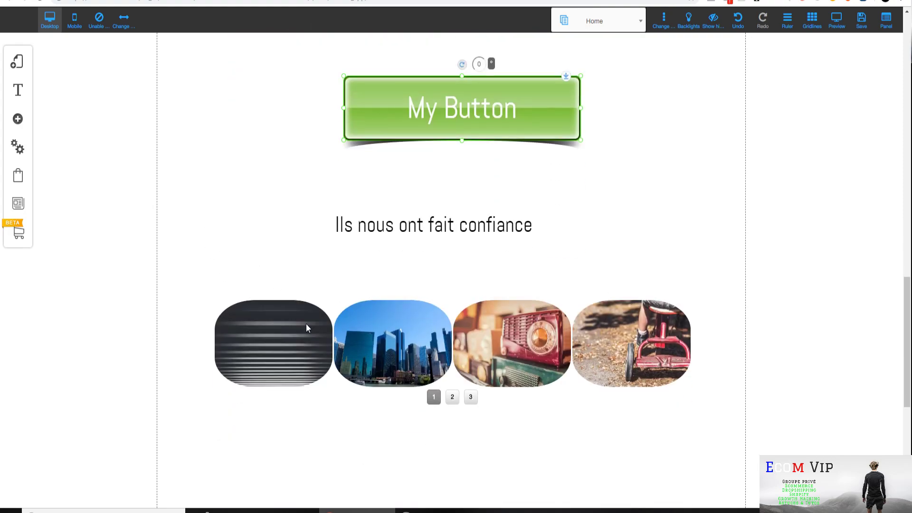
scroll(443, 360, down, 4)
scroll(462, 372, up, 4)
scroll(417, 271, up, 3)
scroll(418, 271, down, 3)
click(27, 126)
scroll(112, 297, down, 4)
scroll(112, 297, up, 4)
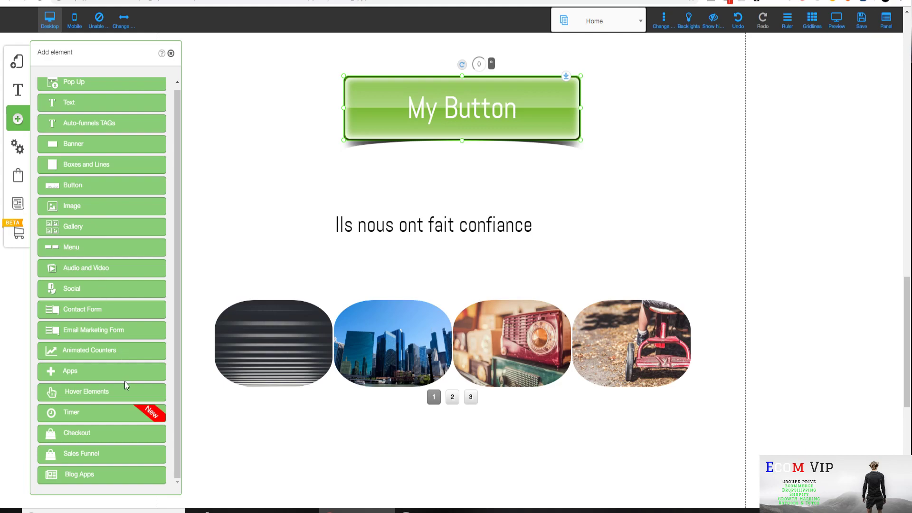
click(109, 290)
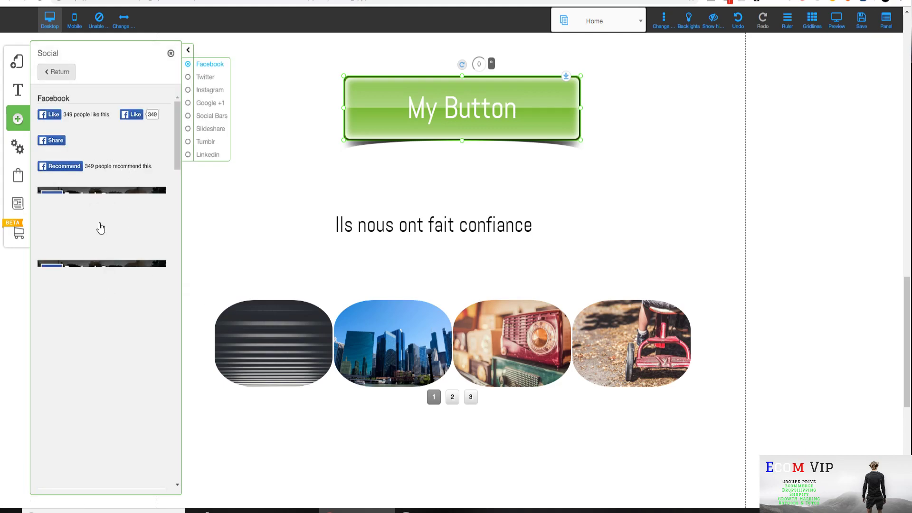
scroll(98, 228, down, 2)
scroll(100, 232, up, 4)
scroll(100, 234, up, 3)
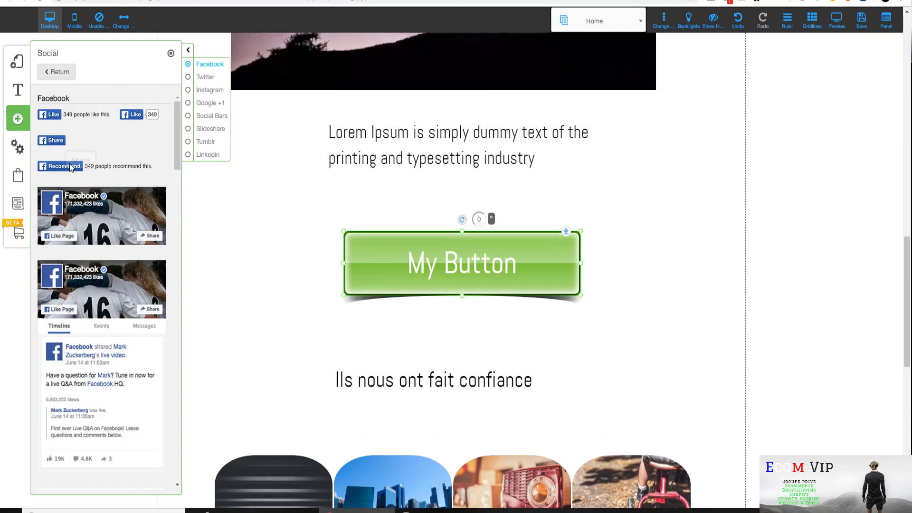
scroll(112, 255, down, 6)
scroll(112, 255, down, 8)
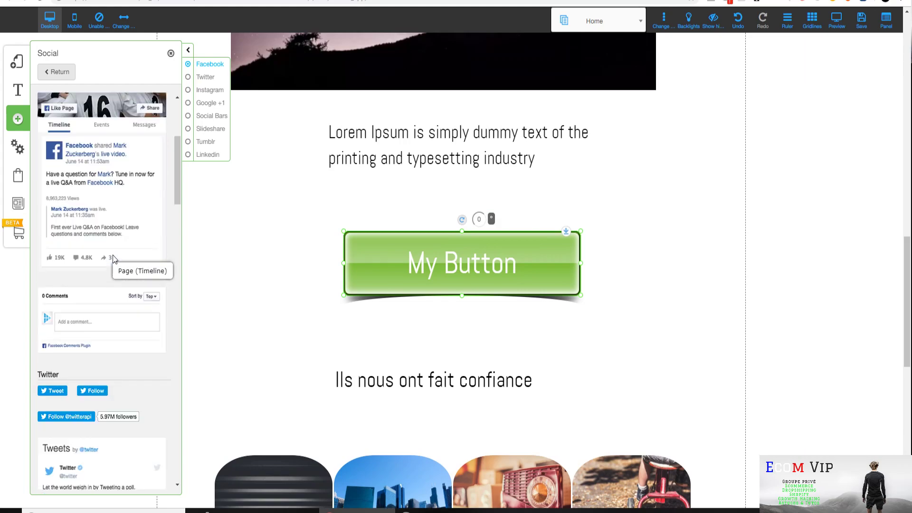
scroll(113, 255, down, 10)
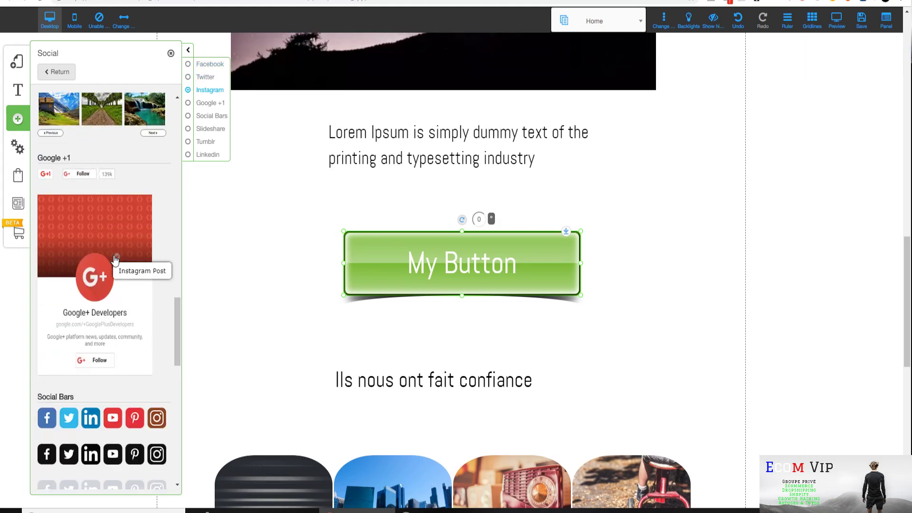
Place the coloured six-icon social bar just above the footer, aligned with the right edge of the page's content area.
drag(92, 221, 679, 357)
scroll(505, 245, down, 4)
scroll(505, 244, up, 3)
drag(686, 360, 680, 358)
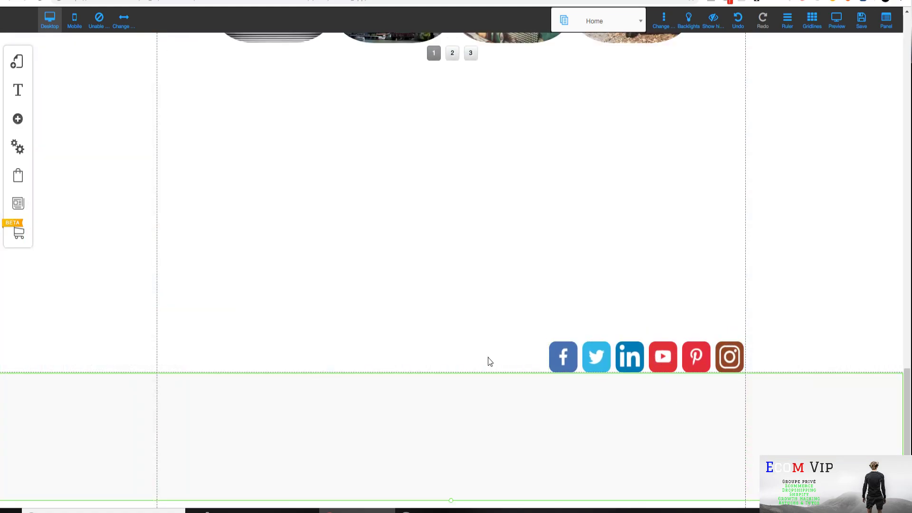
Review the whole page layout in the editor, from the header title down to the gallery and social icons.
scroll(488, 357, up, 3)
scroll(623, 411, down, 2)
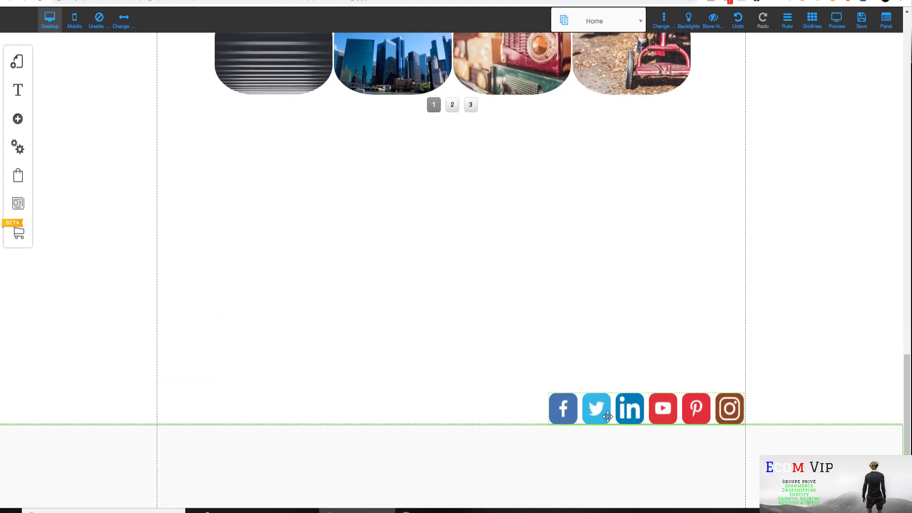
scroll(522, 316, up, 5)
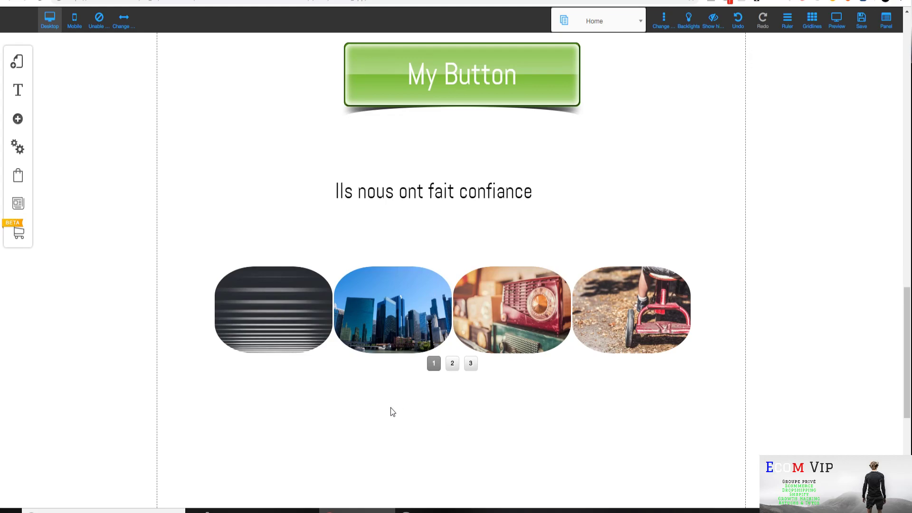
scroll(393, 411, up, 1)
scroll(470, 326, down, 4)
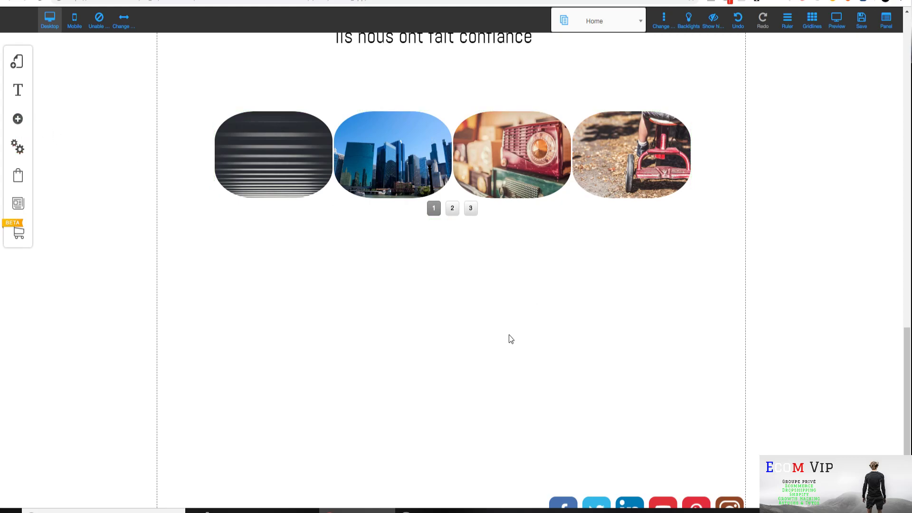
scroll(506, 465, down, 3)
scroll(506, 466, up, 10)
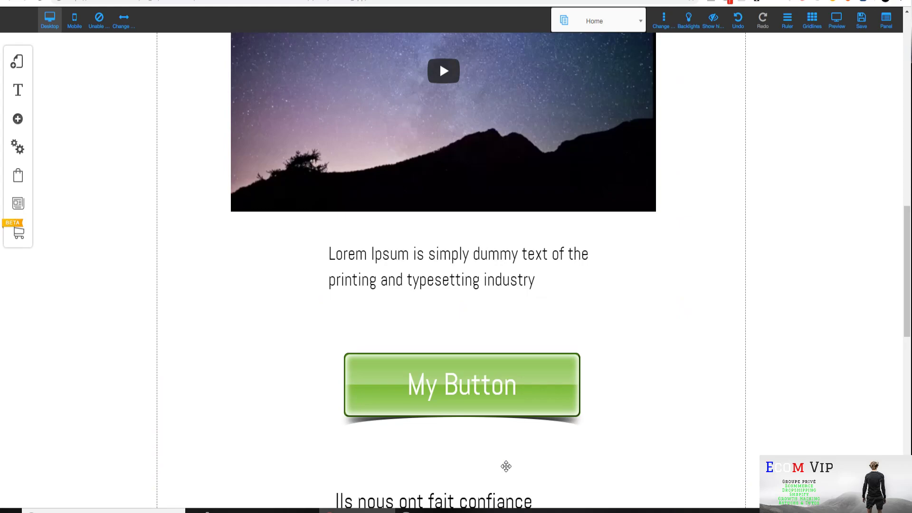
scroll(552, 415, down, 8)
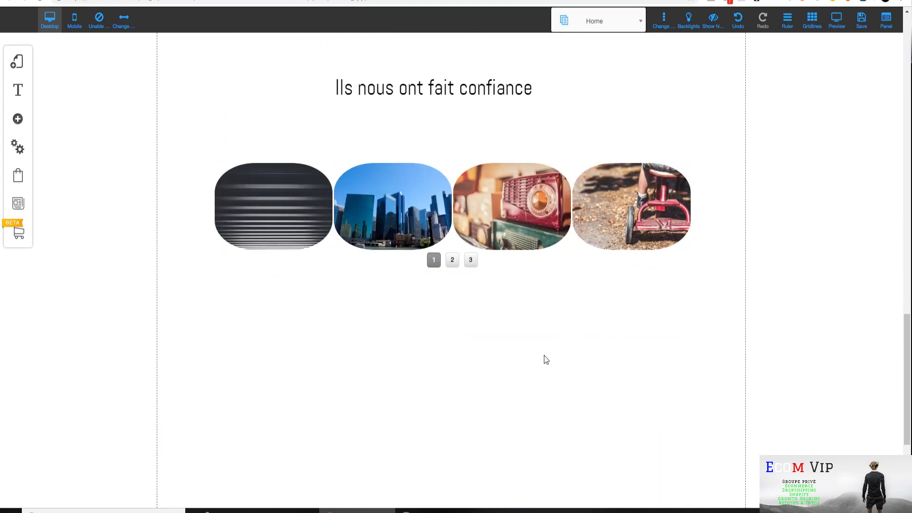
scroll(544, 356, down, 4)
scroll(545, 356, up, 4)
scroll(563, 413, up, 11)
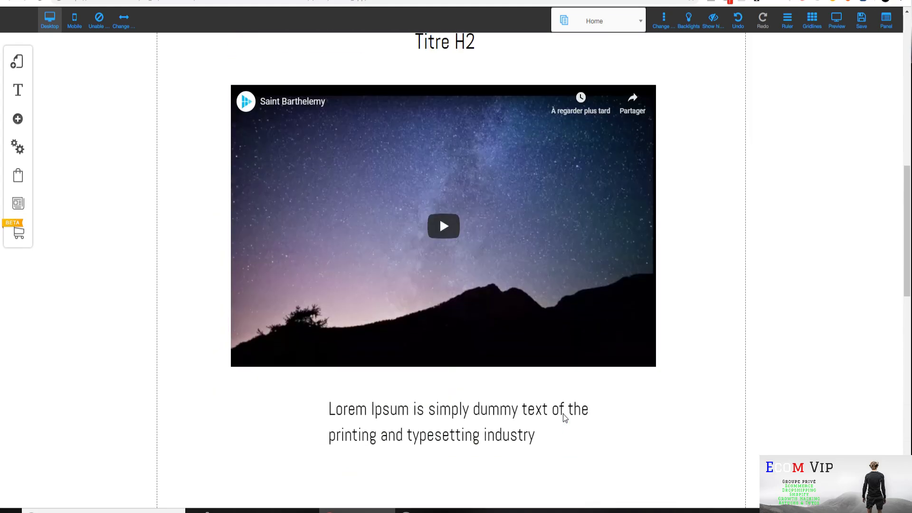
scroll(563, 414, up, 13)
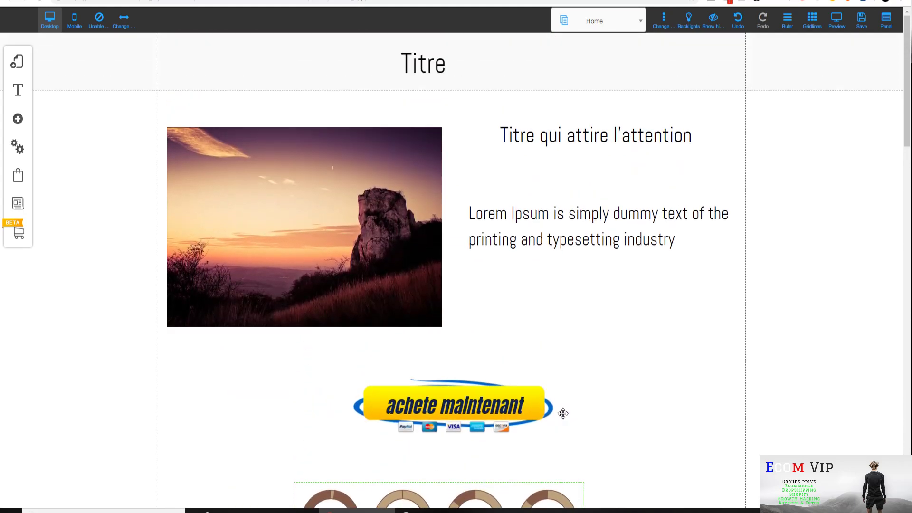
scroll(563, 414, down, 20)
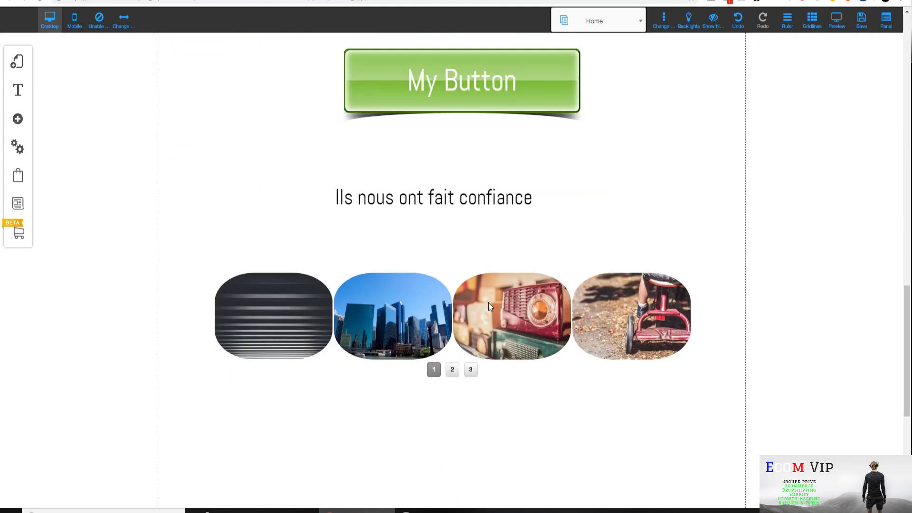
scroll(494, 313, up, 12)
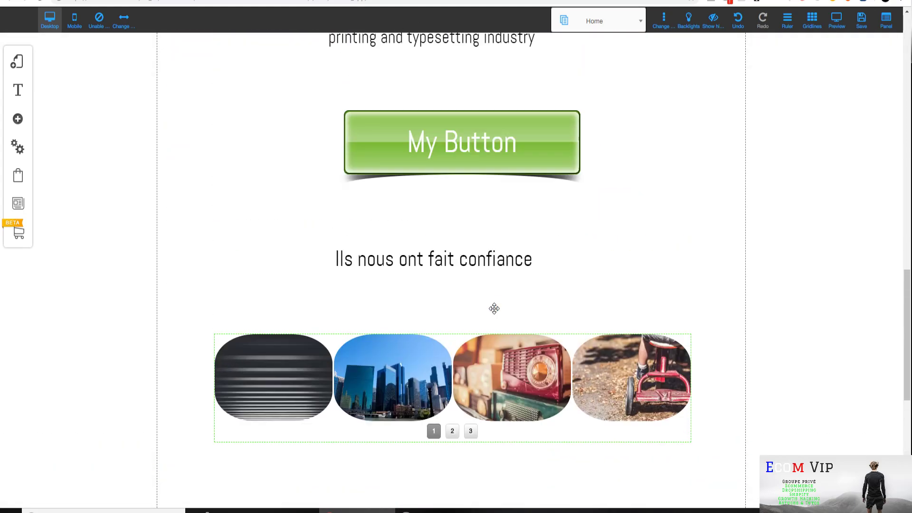
scroll(494, 321, up, 4)
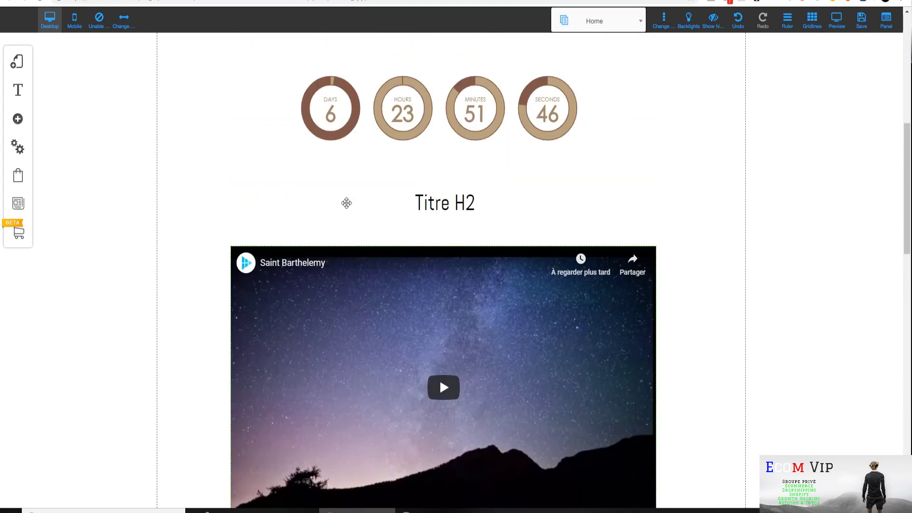
scroll(397, 249, up, 7)
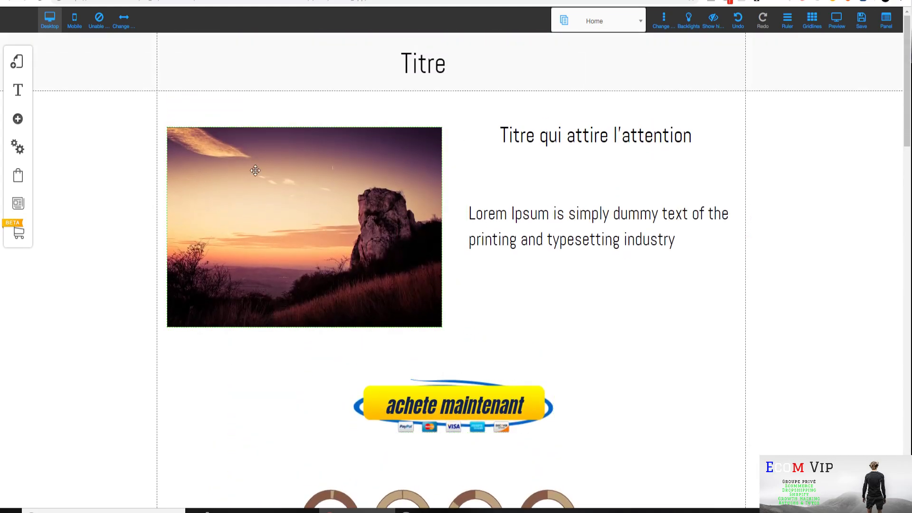
scroll(546, 282, down, 2)
scroll(545, 283, up, 2)
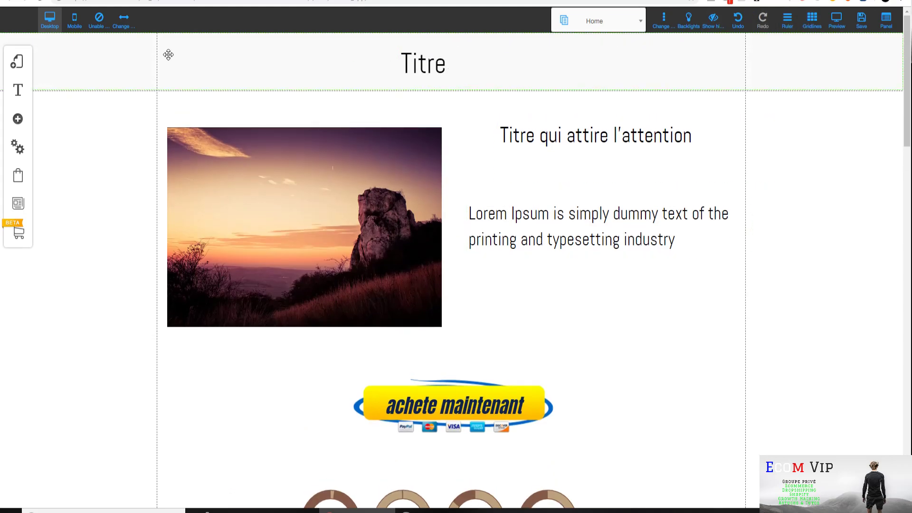
Preview the desktop version of the sales page, check it down to the green button, and return to editing.
click(836, 21)
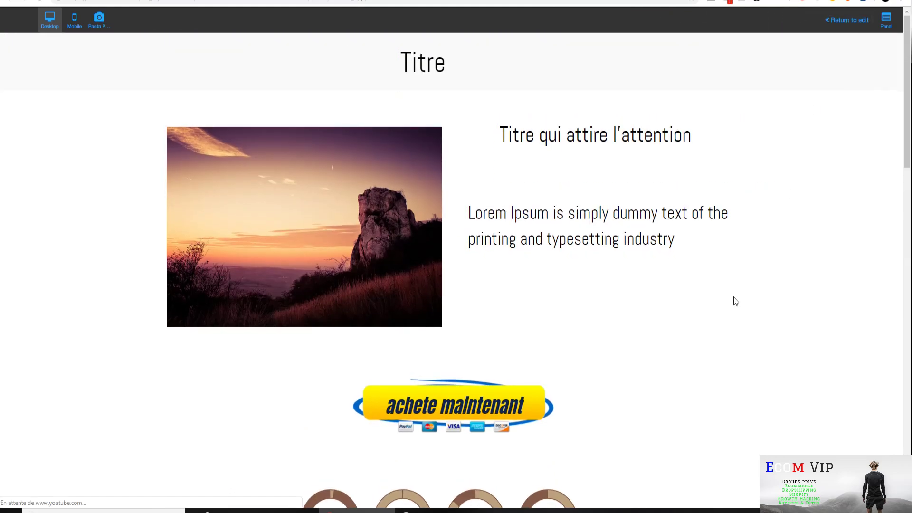
scroll(583, 309, down, 15)
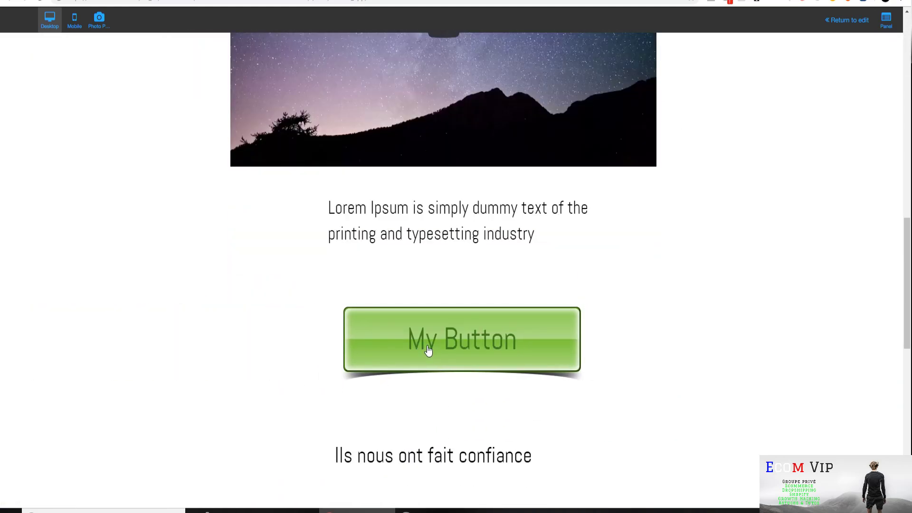
scroll(427, 349, up, 15)
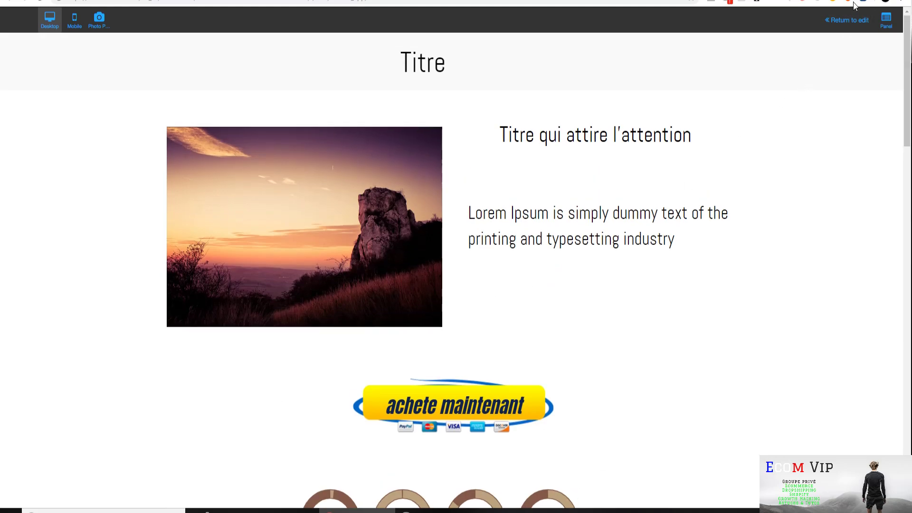
scroll(428, 356, down, 4)
scroll(612, 239, up, 4)
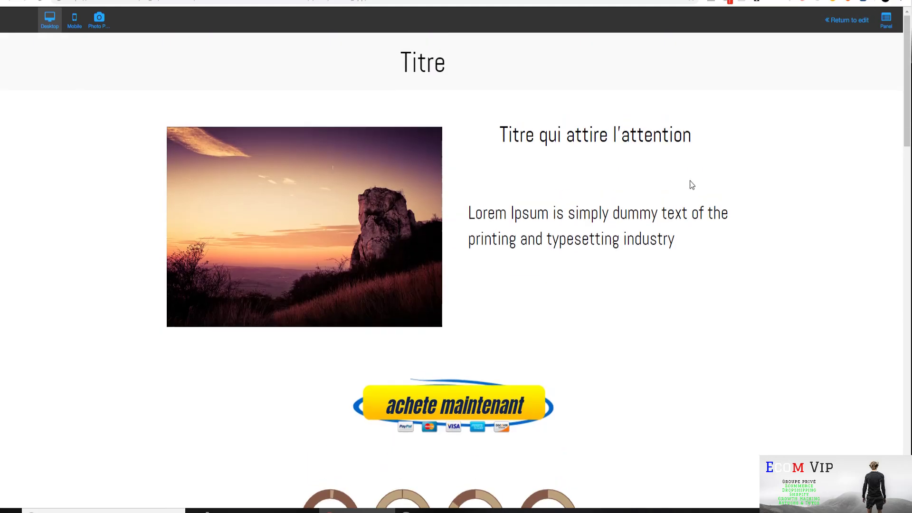
click(847, 20)
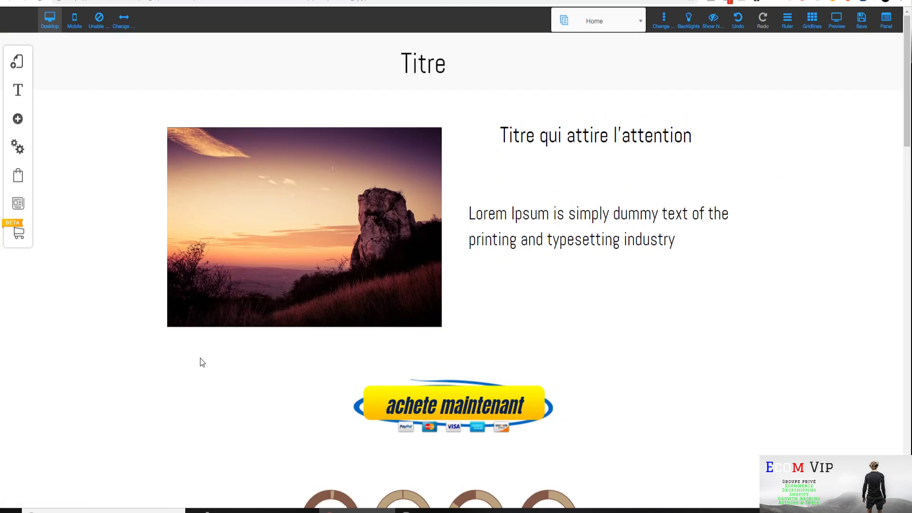
click(865, 25)
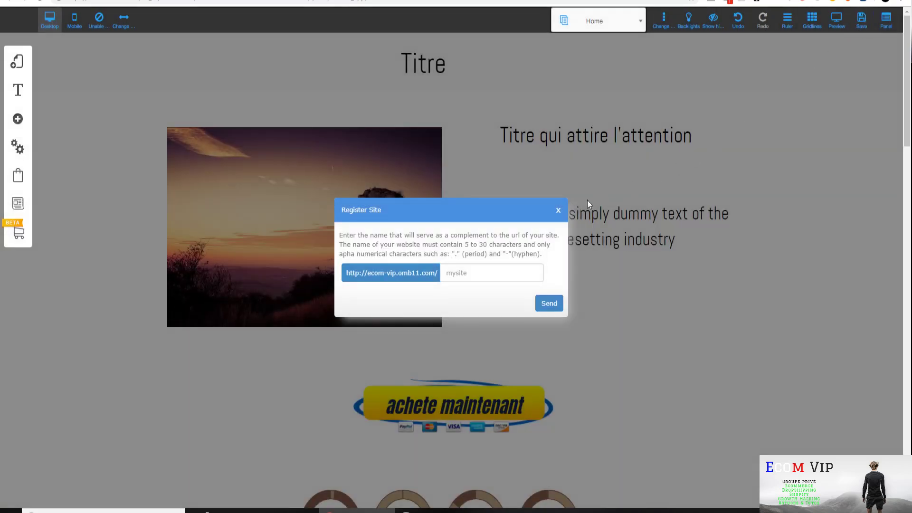
click(478, 275)
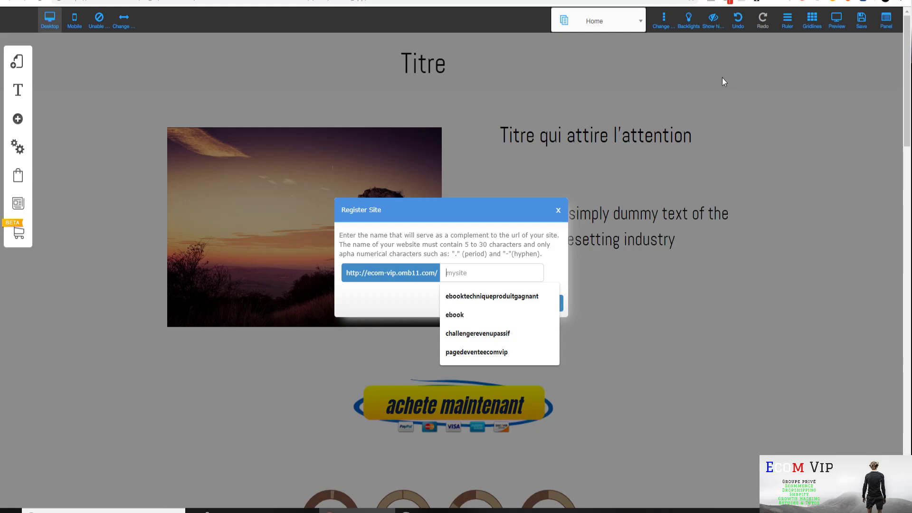
click(558, 210)
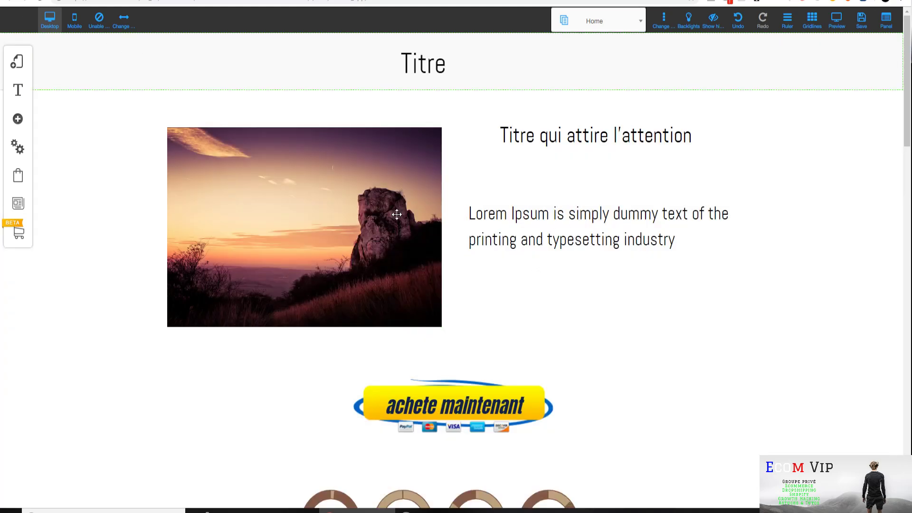
Leave the page editor without saving the changes and open the list of existing Pixel Perfect websites.
key(alt+Left)
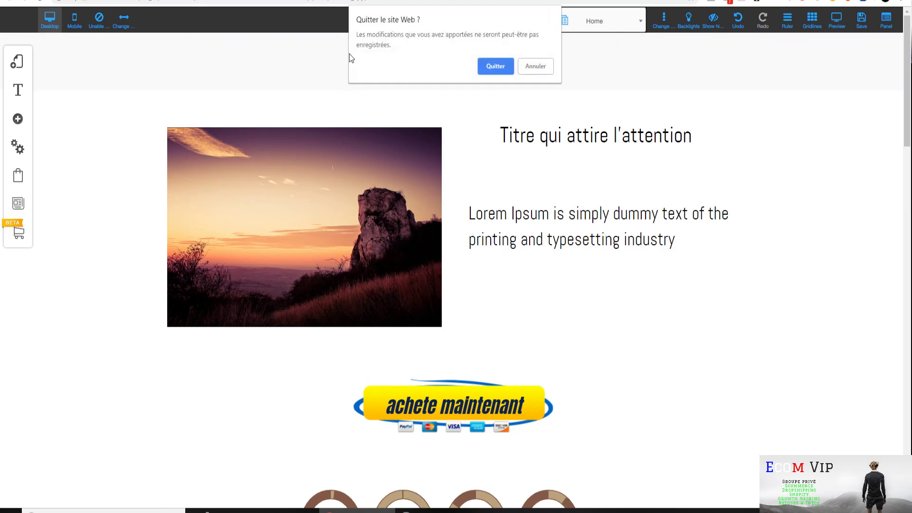
click(494, 67)
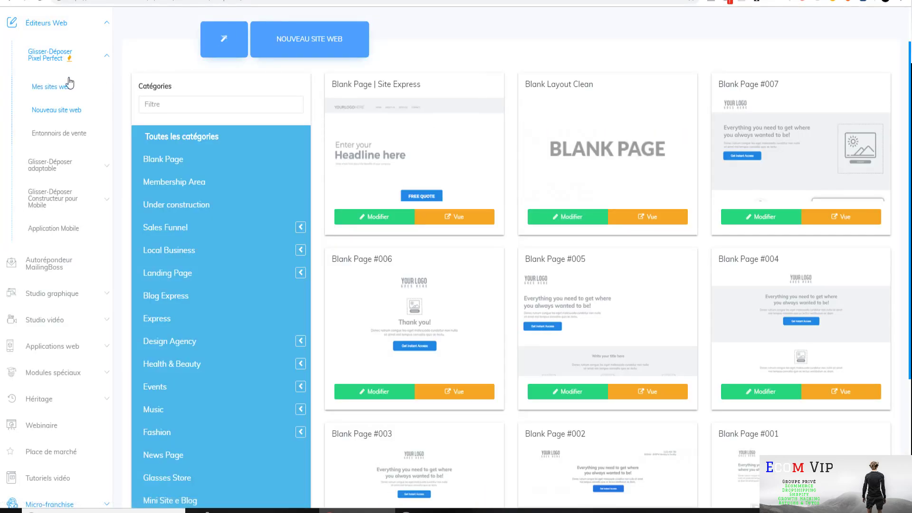
click(63, 89)
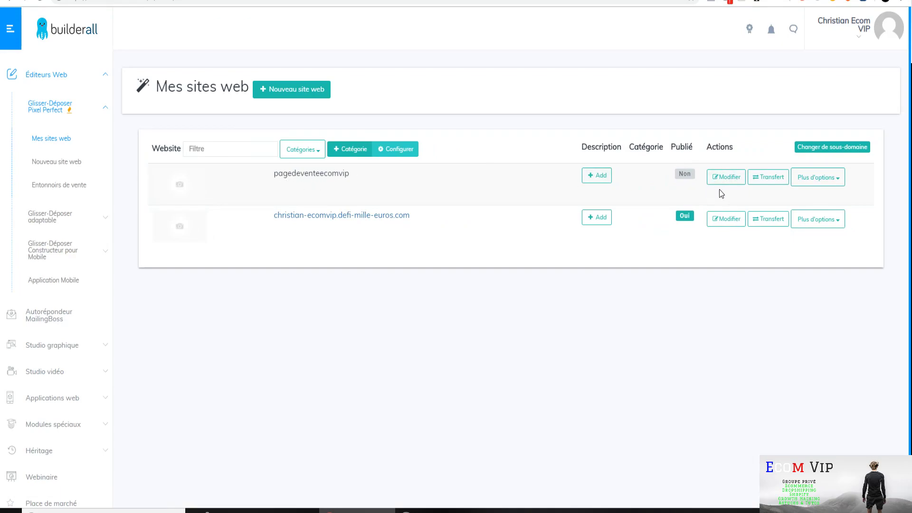
Try the custom domain settings of the pagedeventeecomvip site with Europe (London) as publishing region, then cancel without connecting a domain.
click(820, 178)
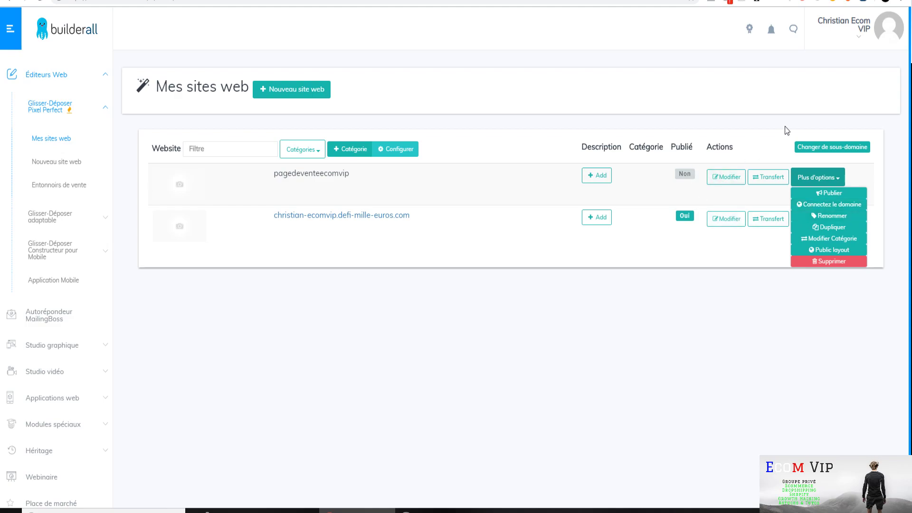
click(849, 210)
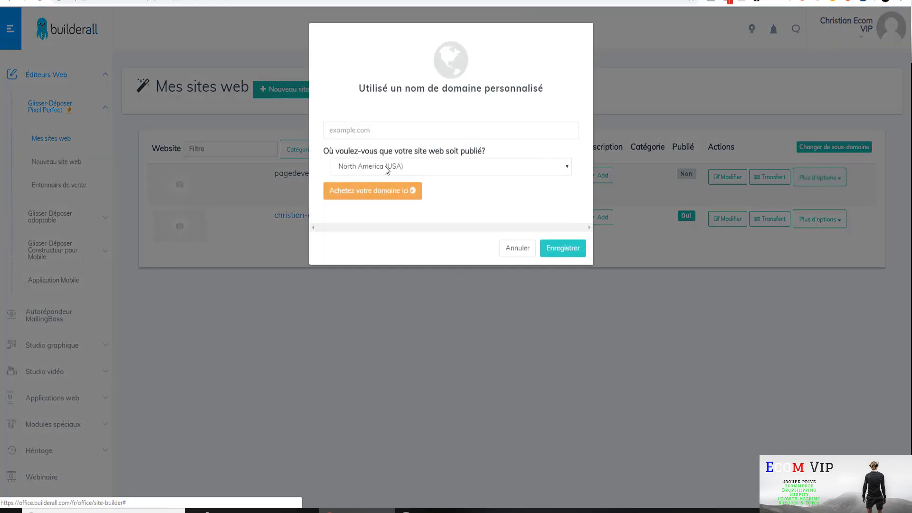
click(534, 165)
click(512, 194)
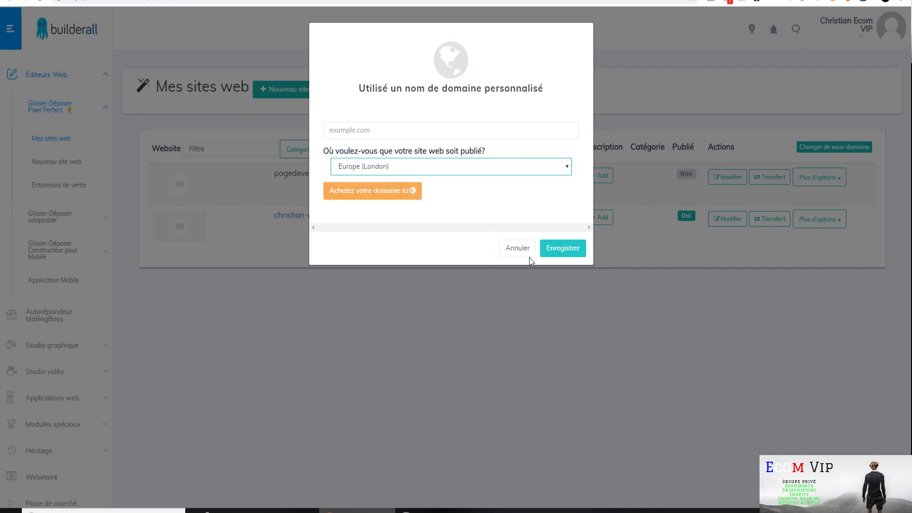
click(517, 248)
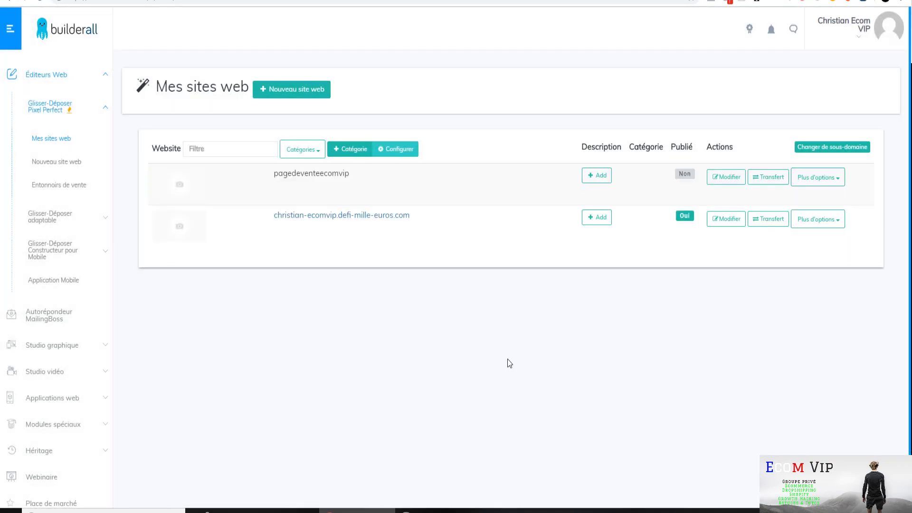